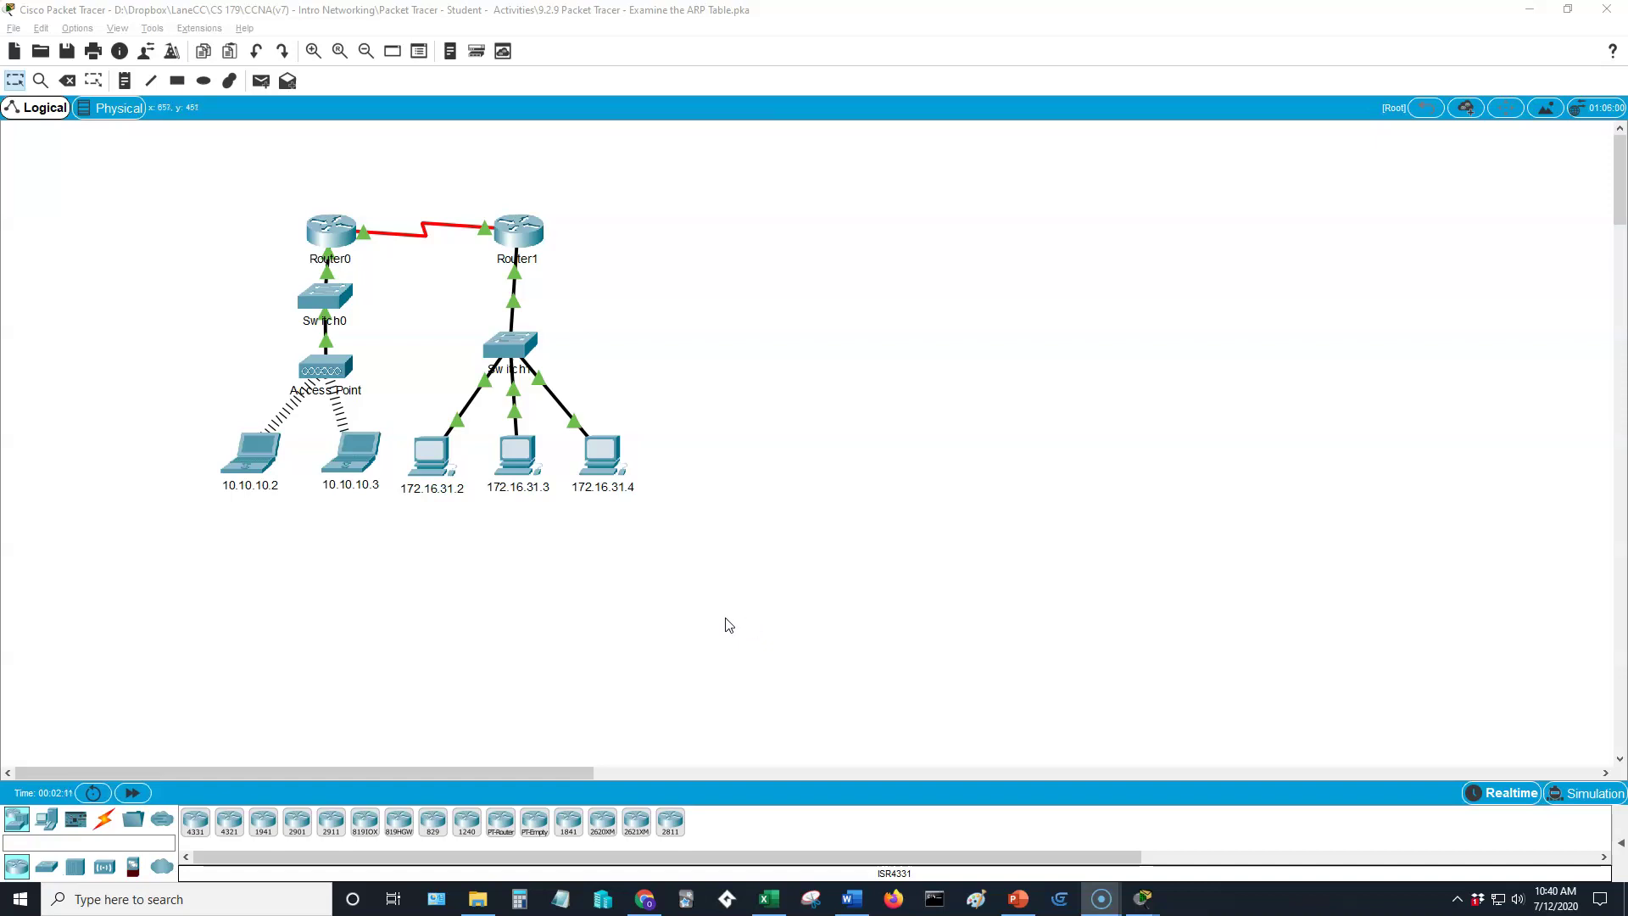
- Display the ARP table of PC 172.16.31.2 by running arp -a in its command prompt, and close the device window
left_click(439, 465)
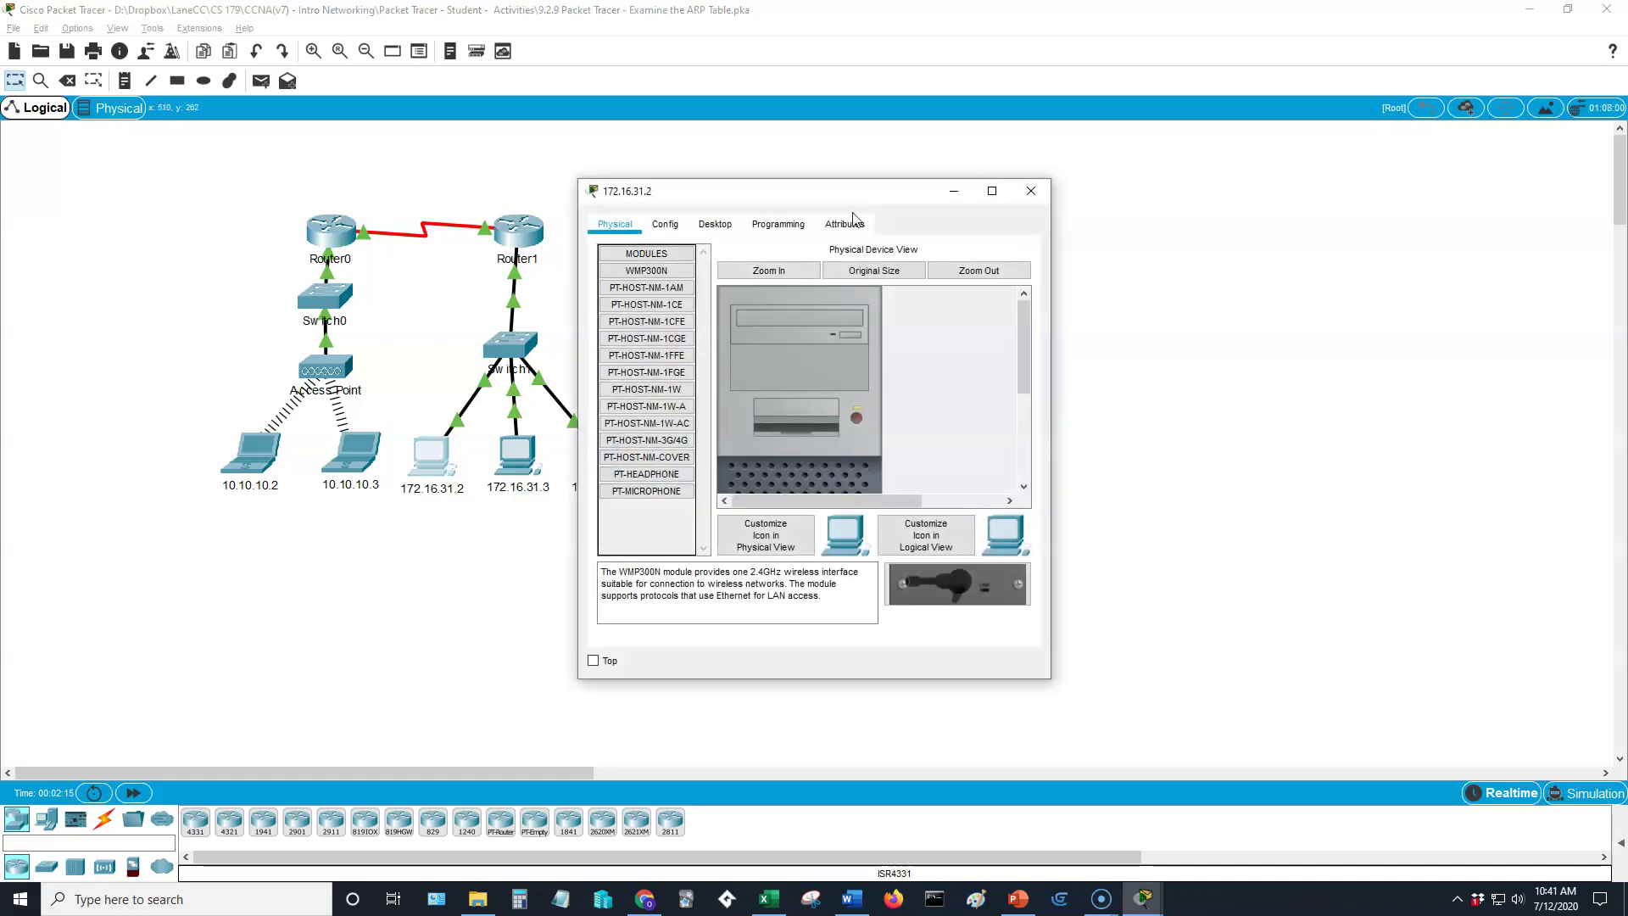
left_click(719, 225)
left_click(938, 294)
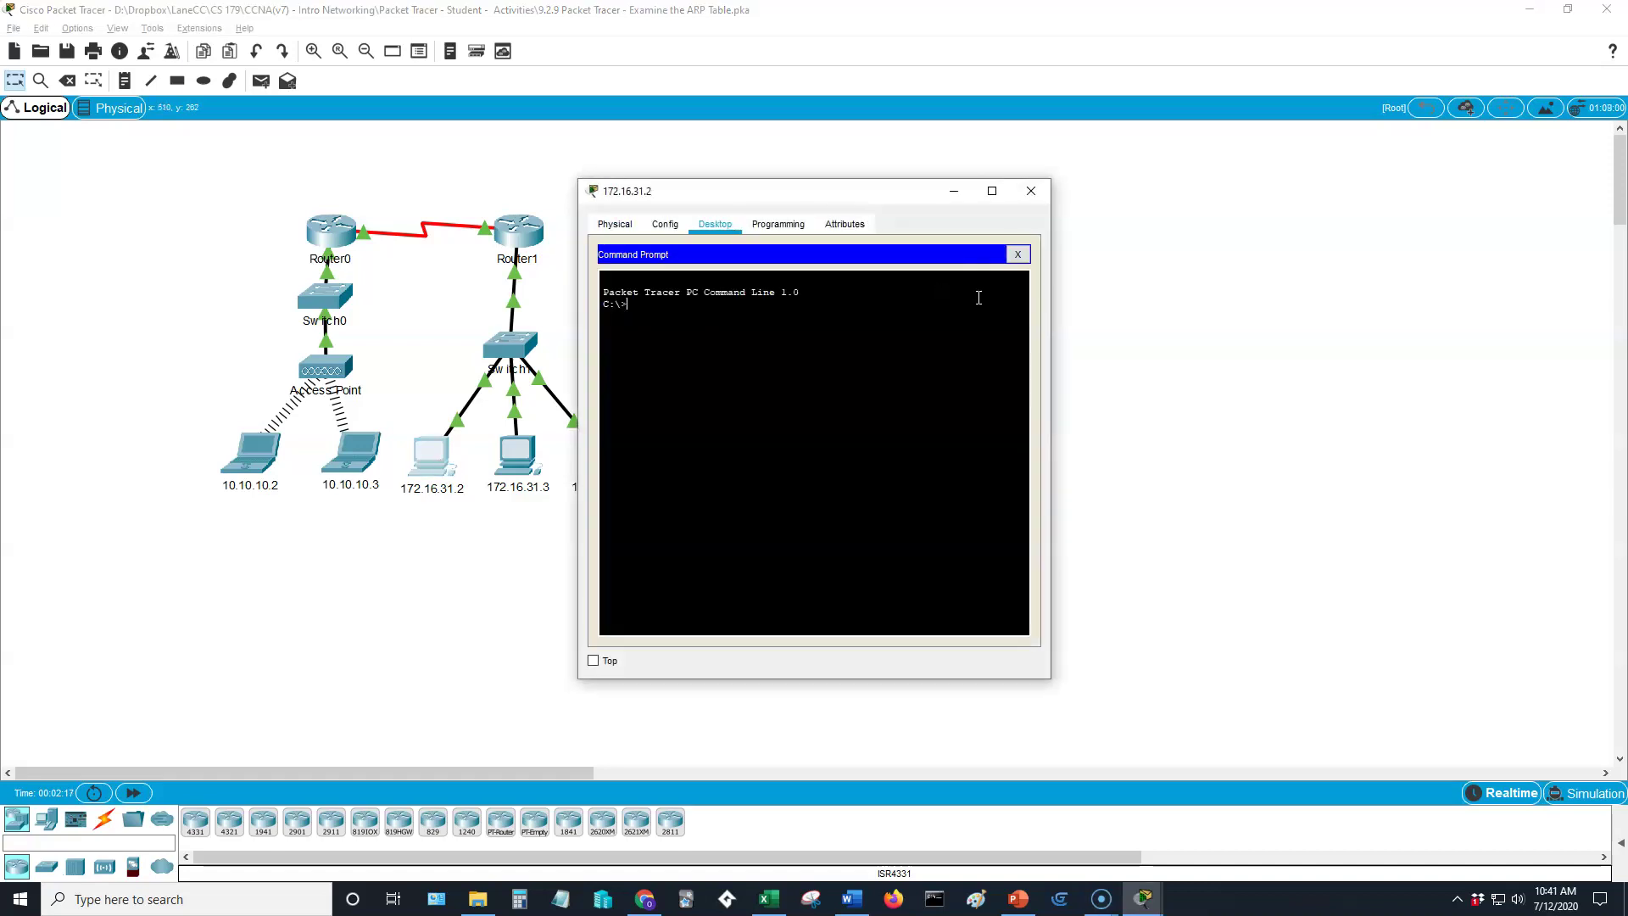
type("arp -a")
key("Return")
left_click(1031, 192)
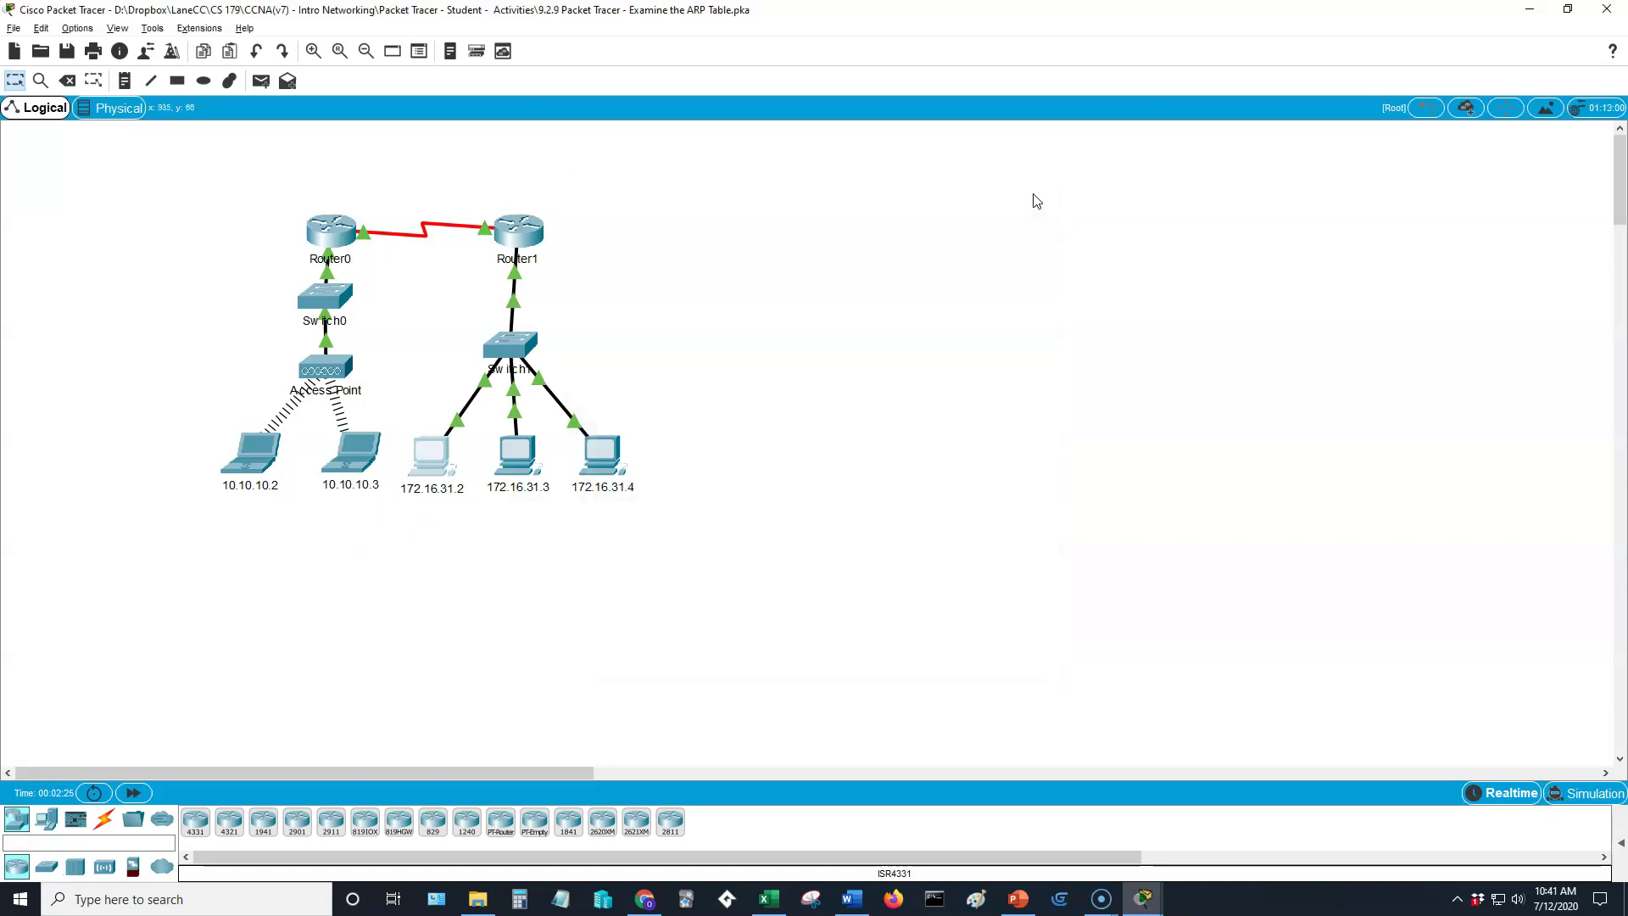
- Enter privileged mode on Router1's command line, run show arp, and widen the window enough to read the table on single lines
left_click(532, 239)
left_click(704, 224)
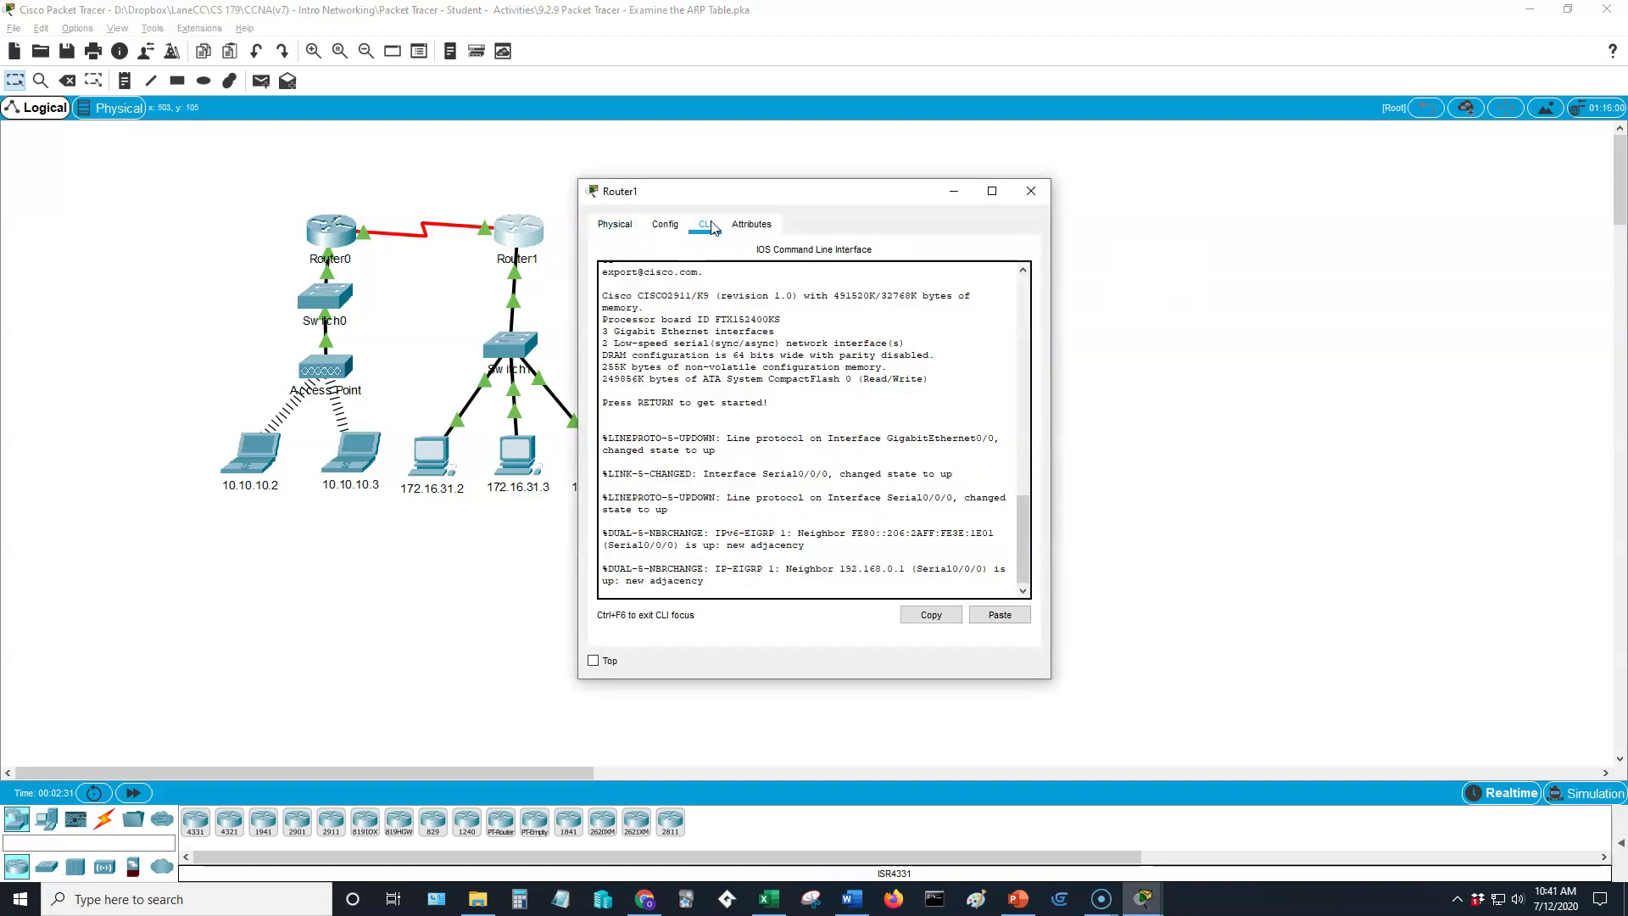
key("Return")
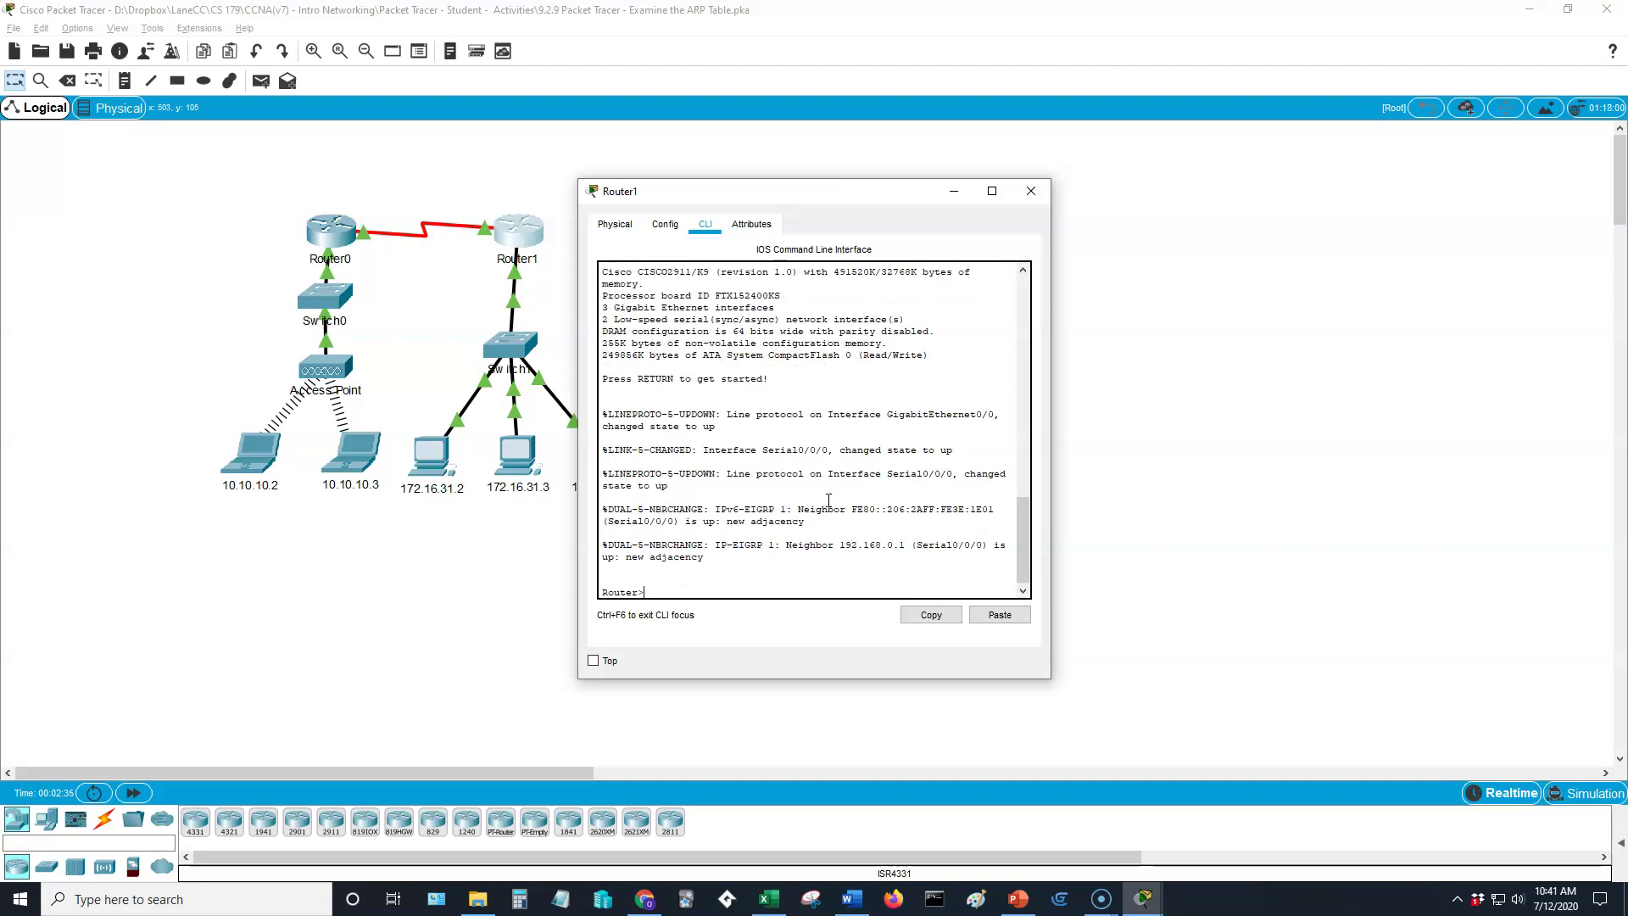
type("wnaenable")
key("Return")
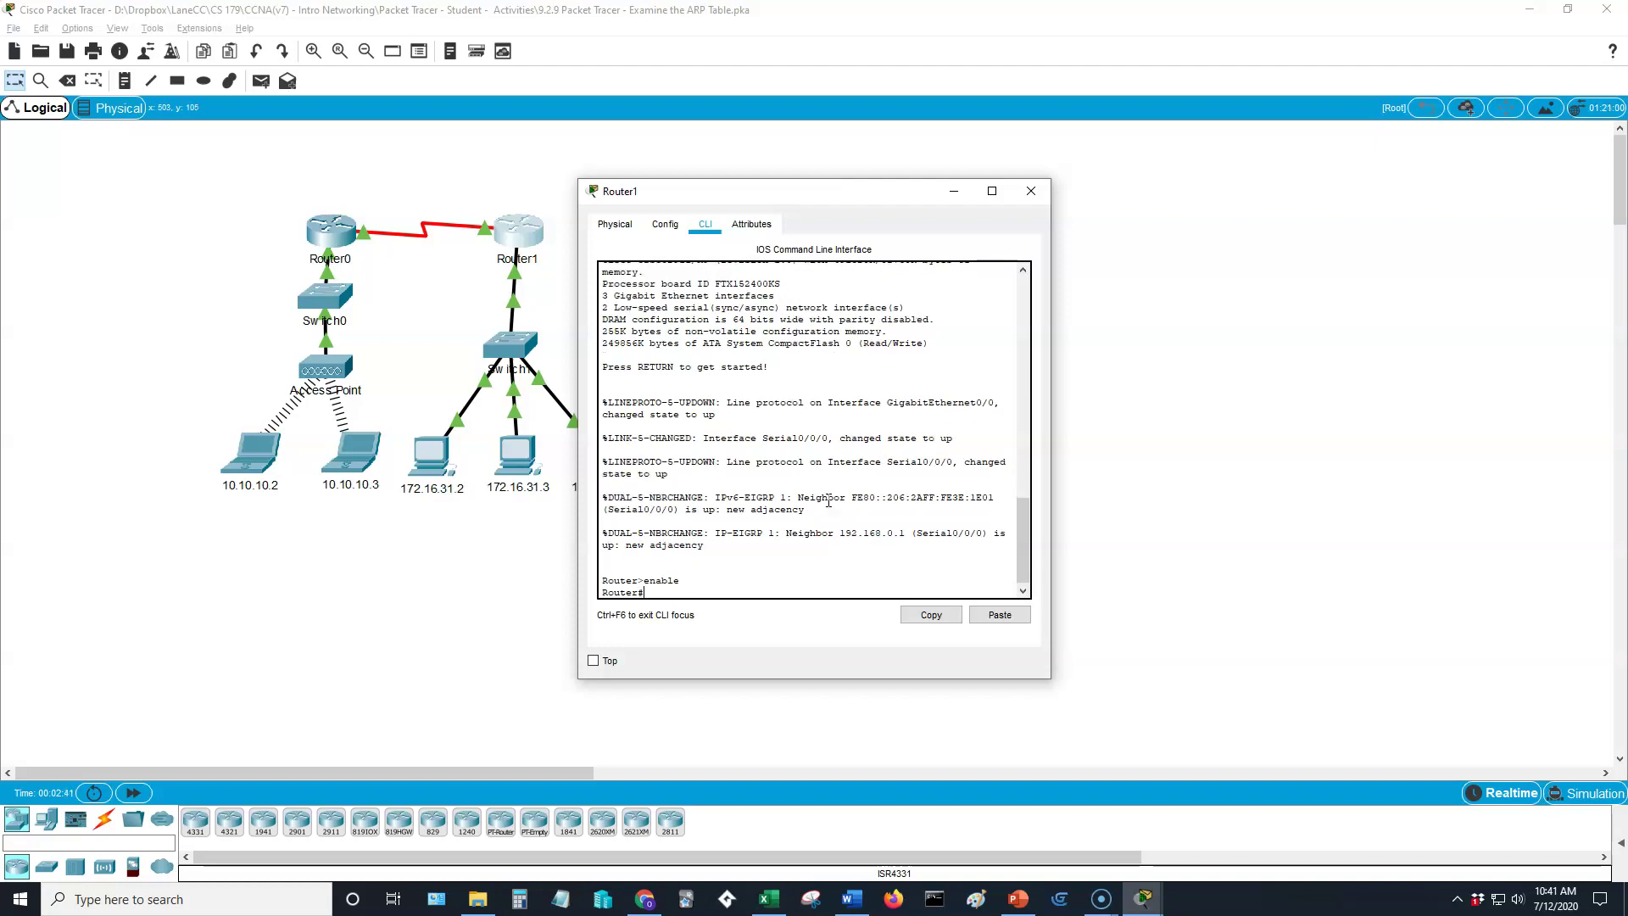
key("BackSpace")
type("how arp")
key("Return")
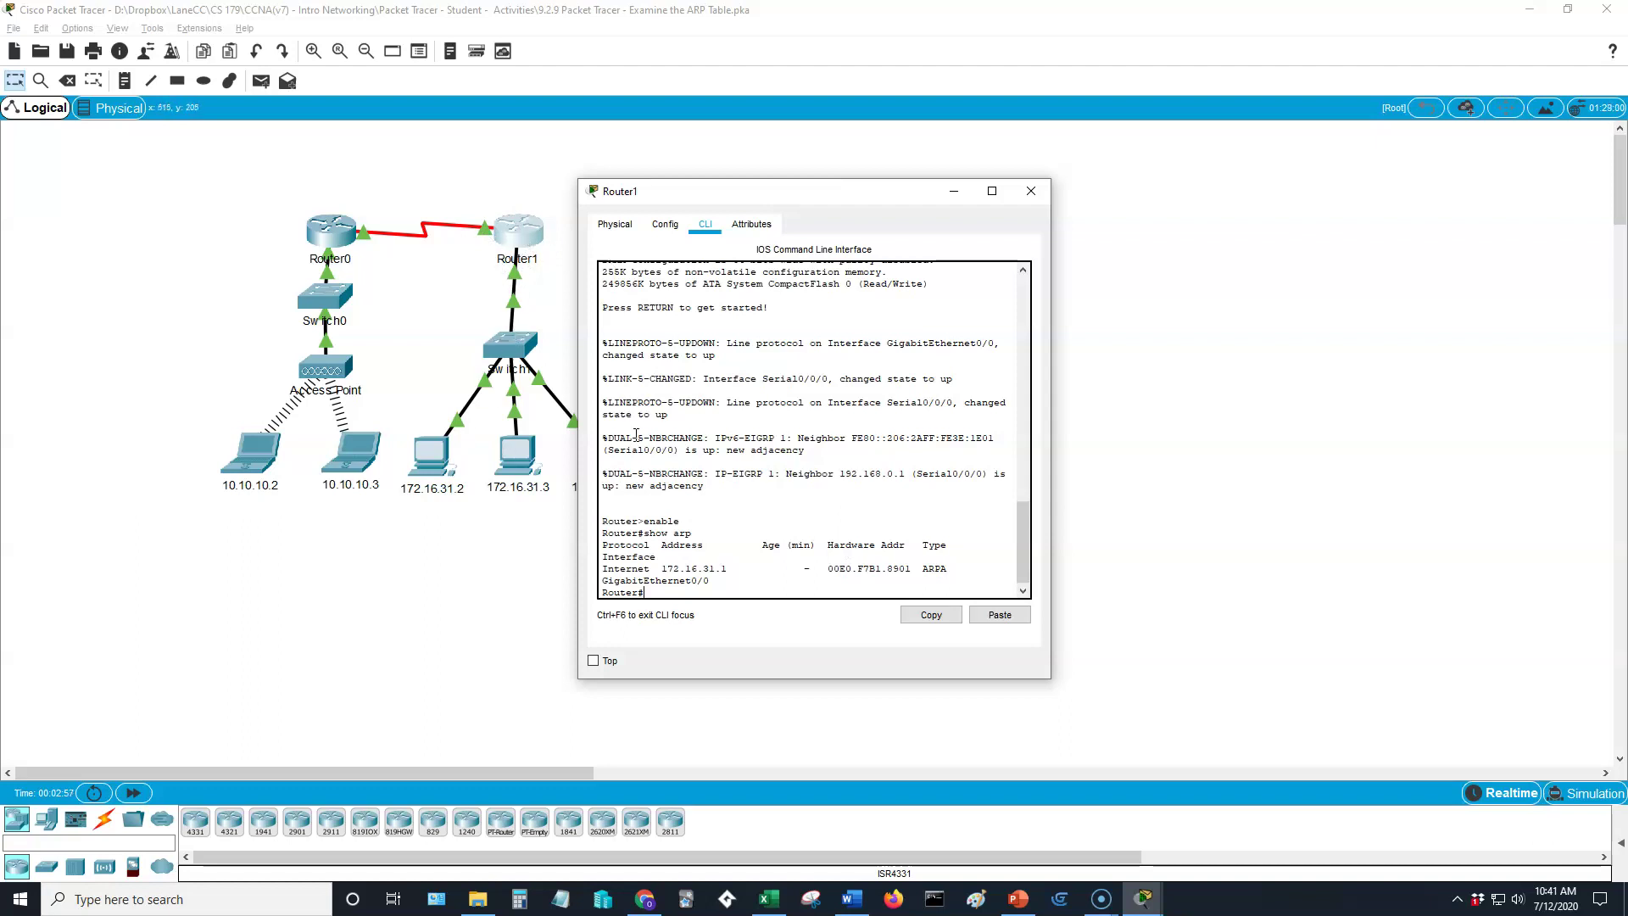
left_click_drag(1053, 462, 1179, 462)
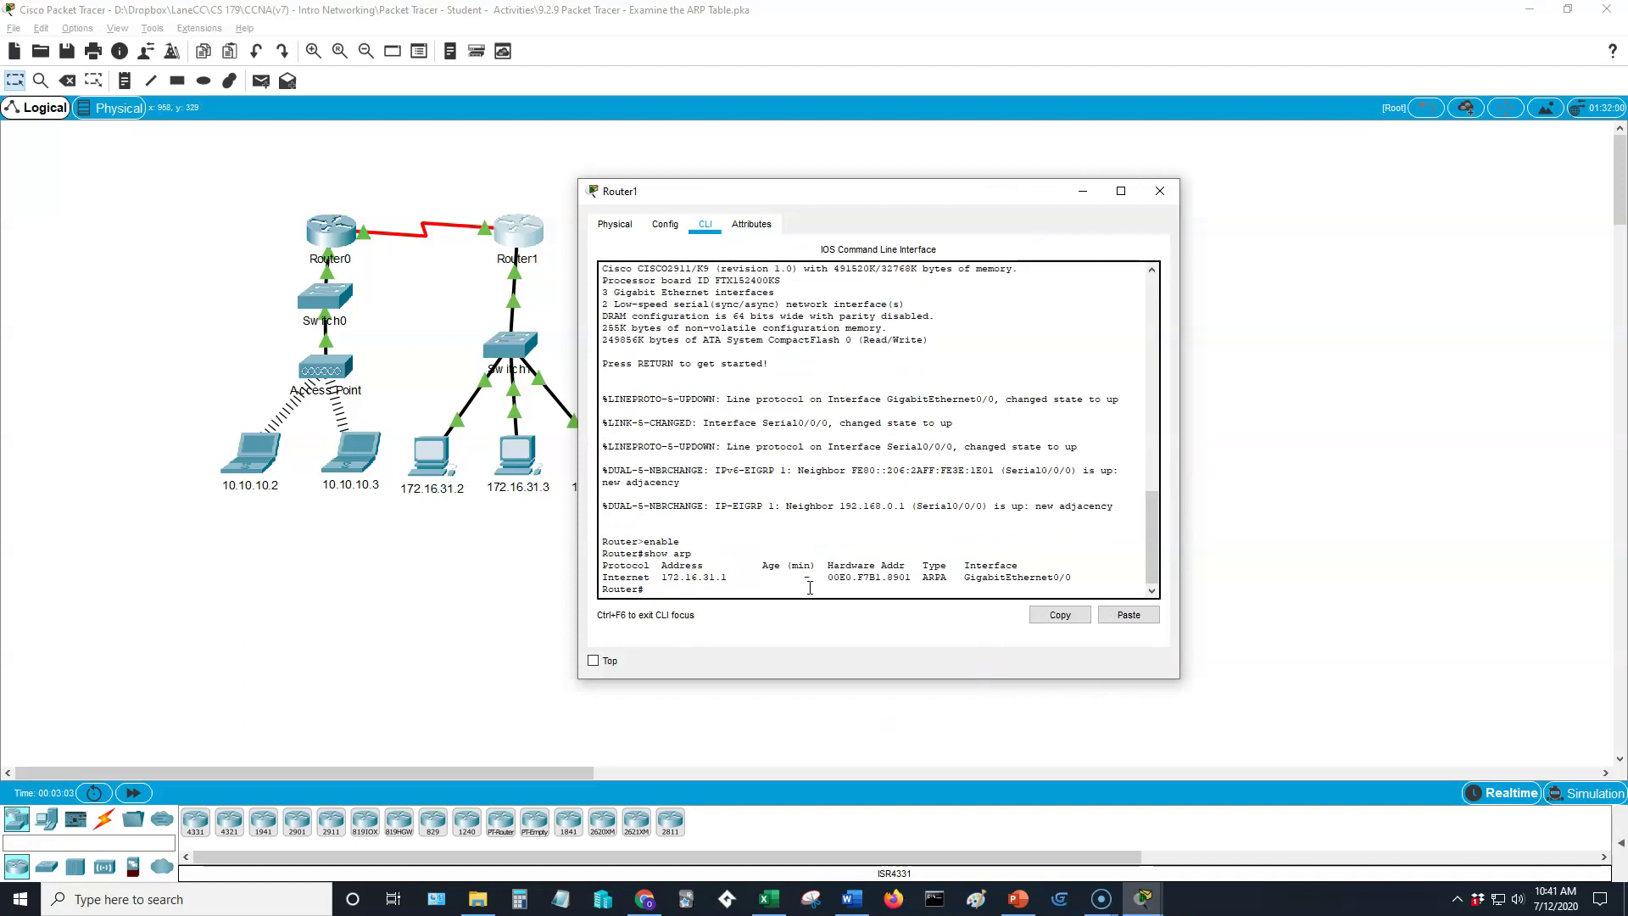
- Try running the plain arp command on Router1 and close its window
type("rp")
key("Return")
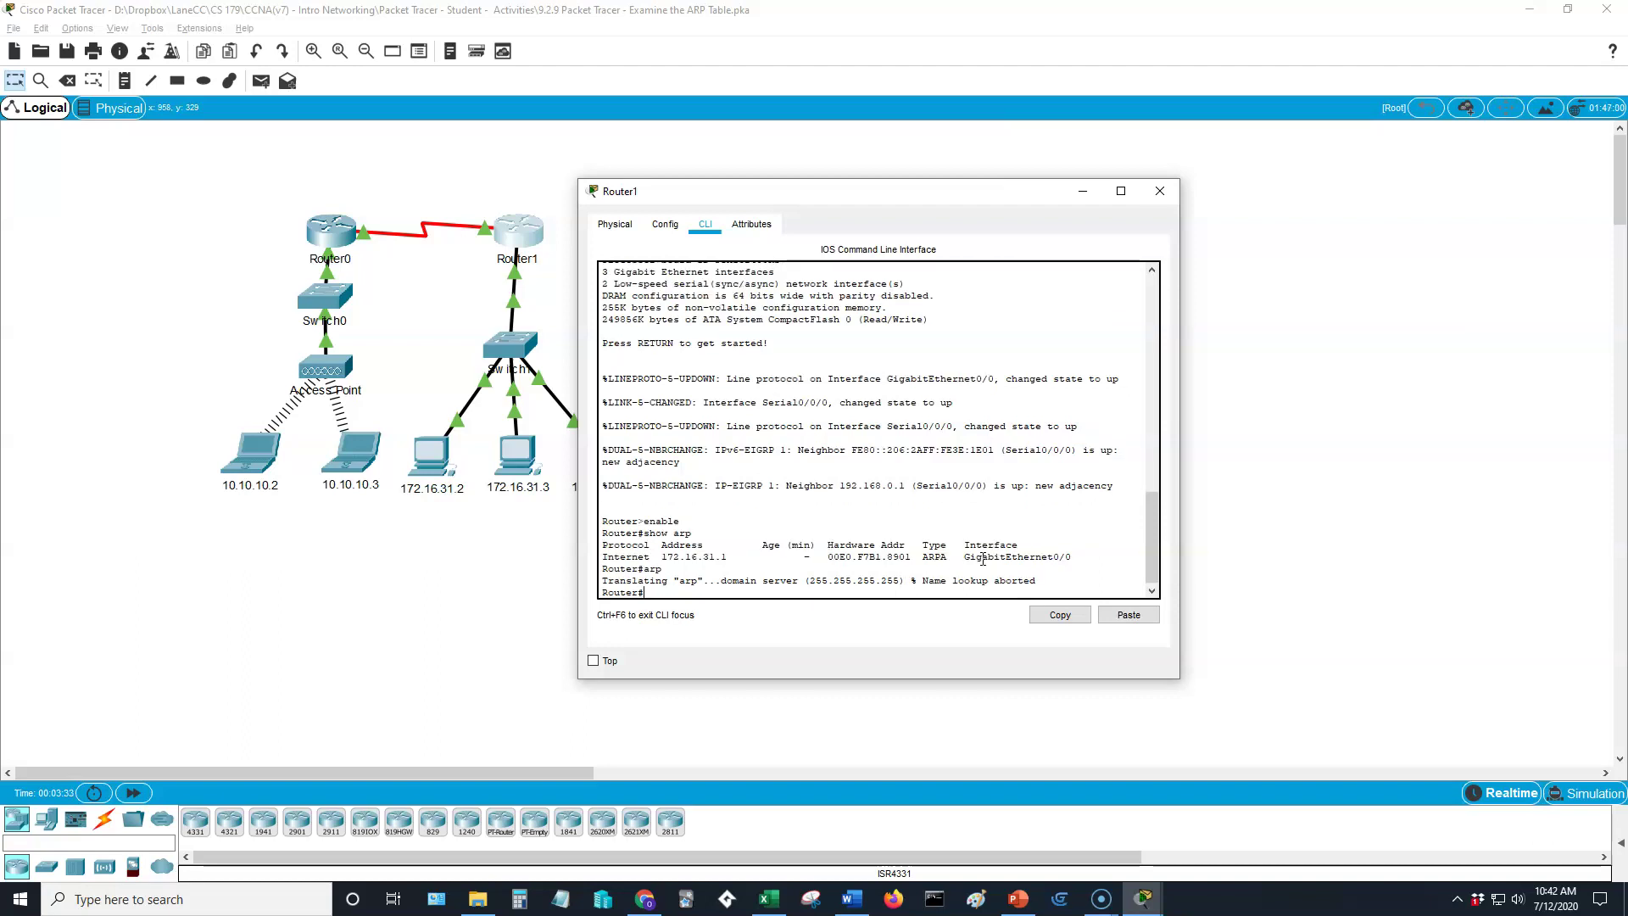
left_click(456, 614)
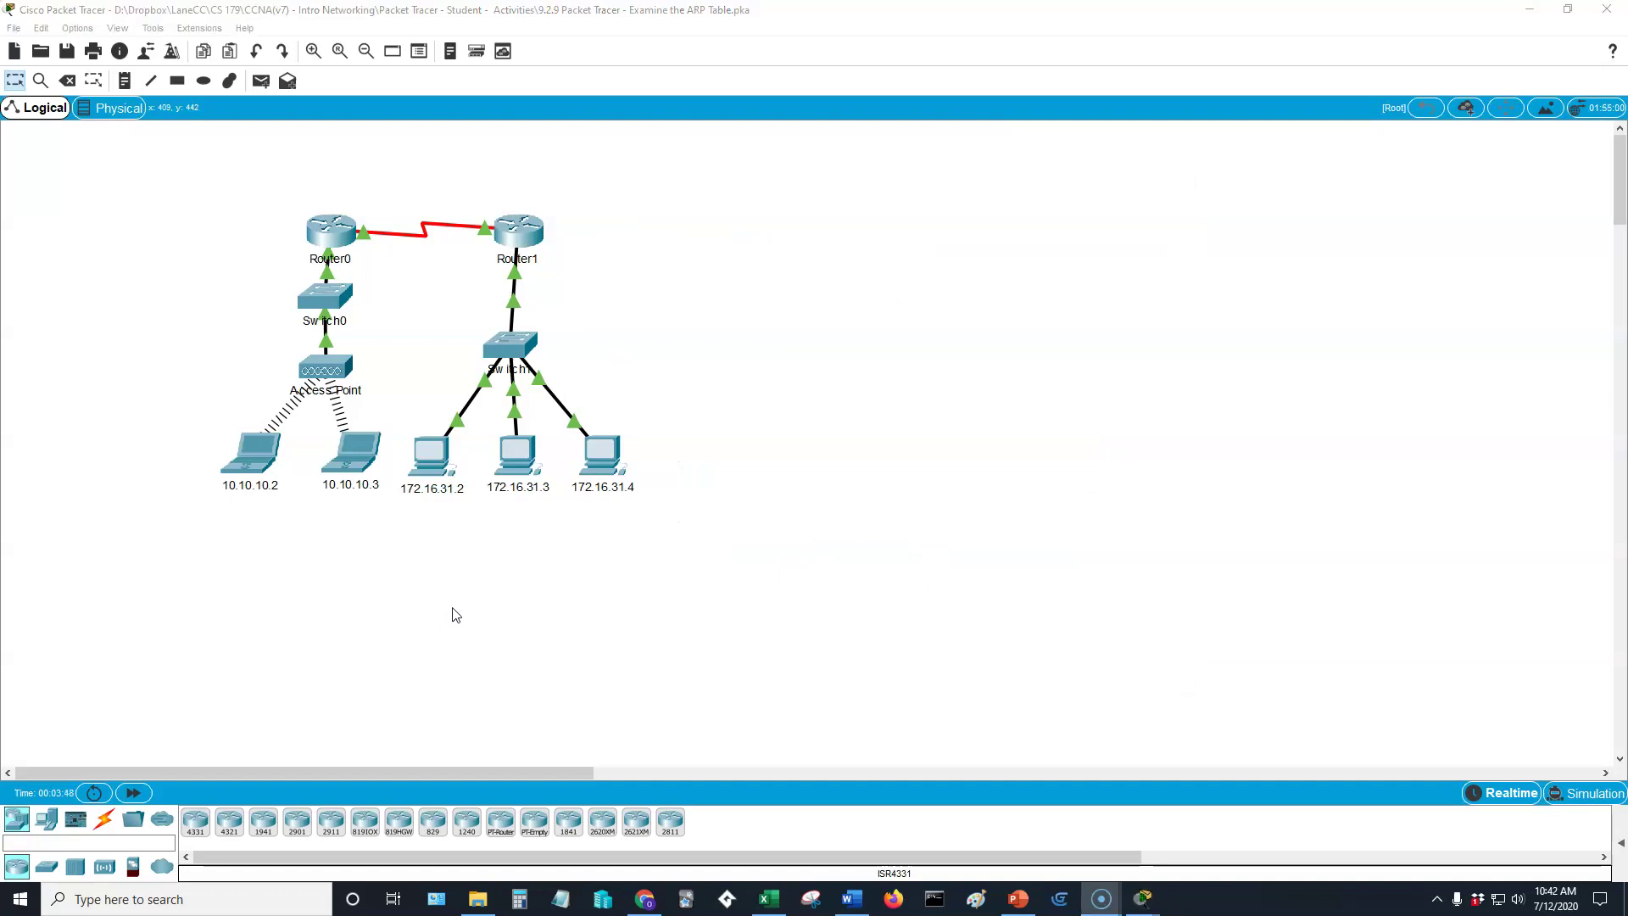
- Switch to Simulation mode and ping 172.16.31.3 from the command prompt of PC 172.16.31.2
left_click(1583, 796)
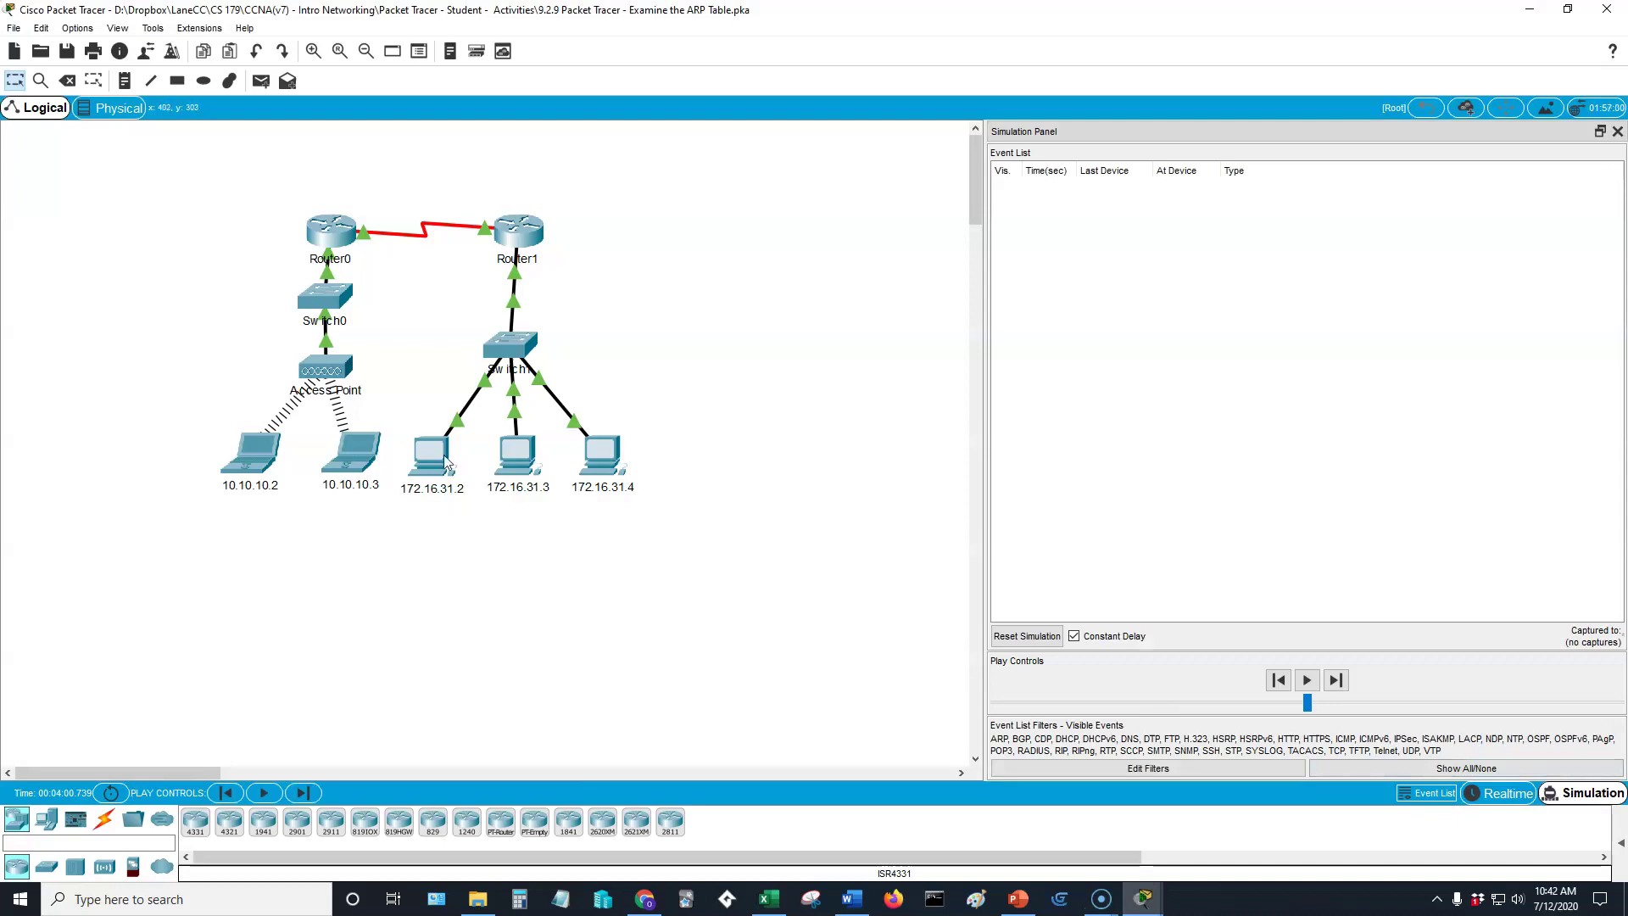
mouse_move(446, 462)
left_click(429, 465)
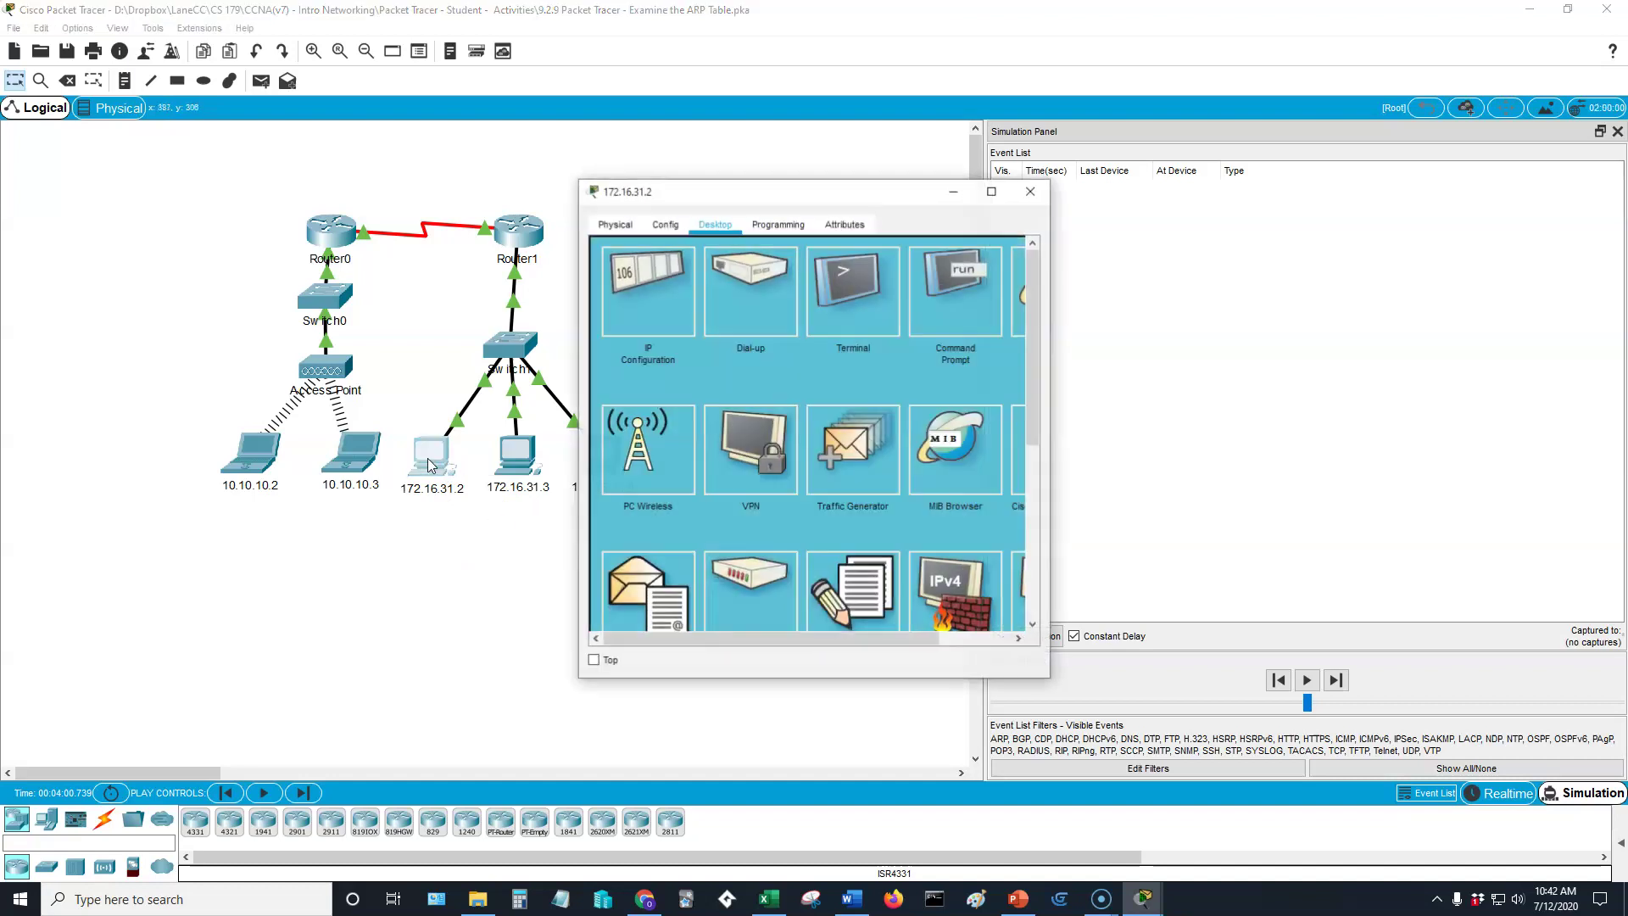
left_click(941, 318)
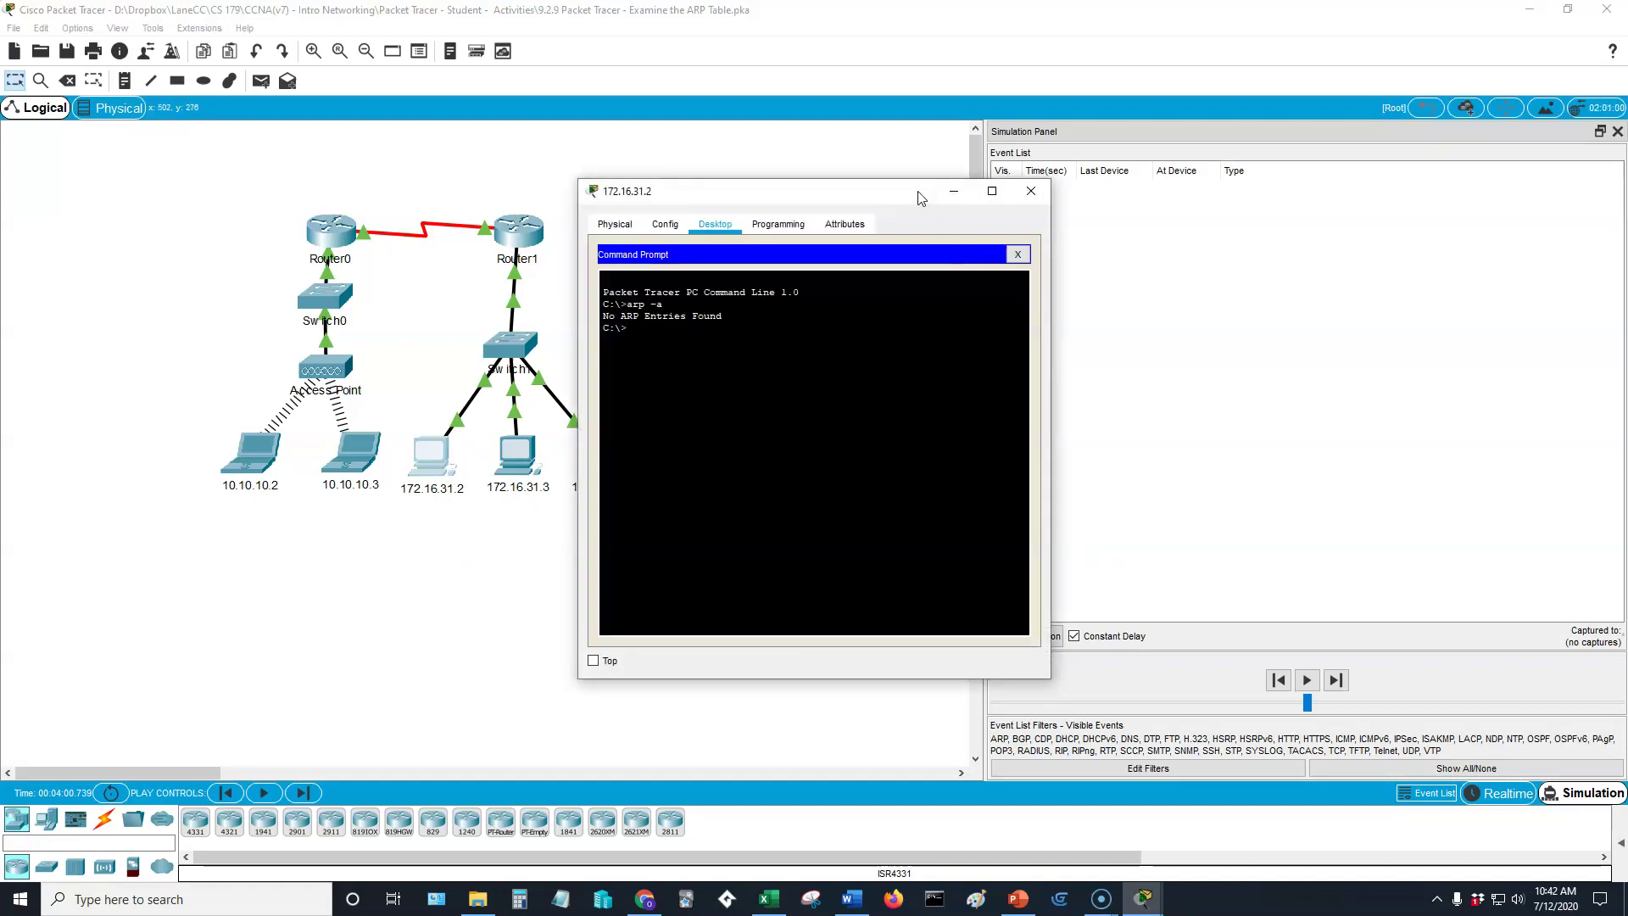
left_click_drag(909, 198, 895, 305)
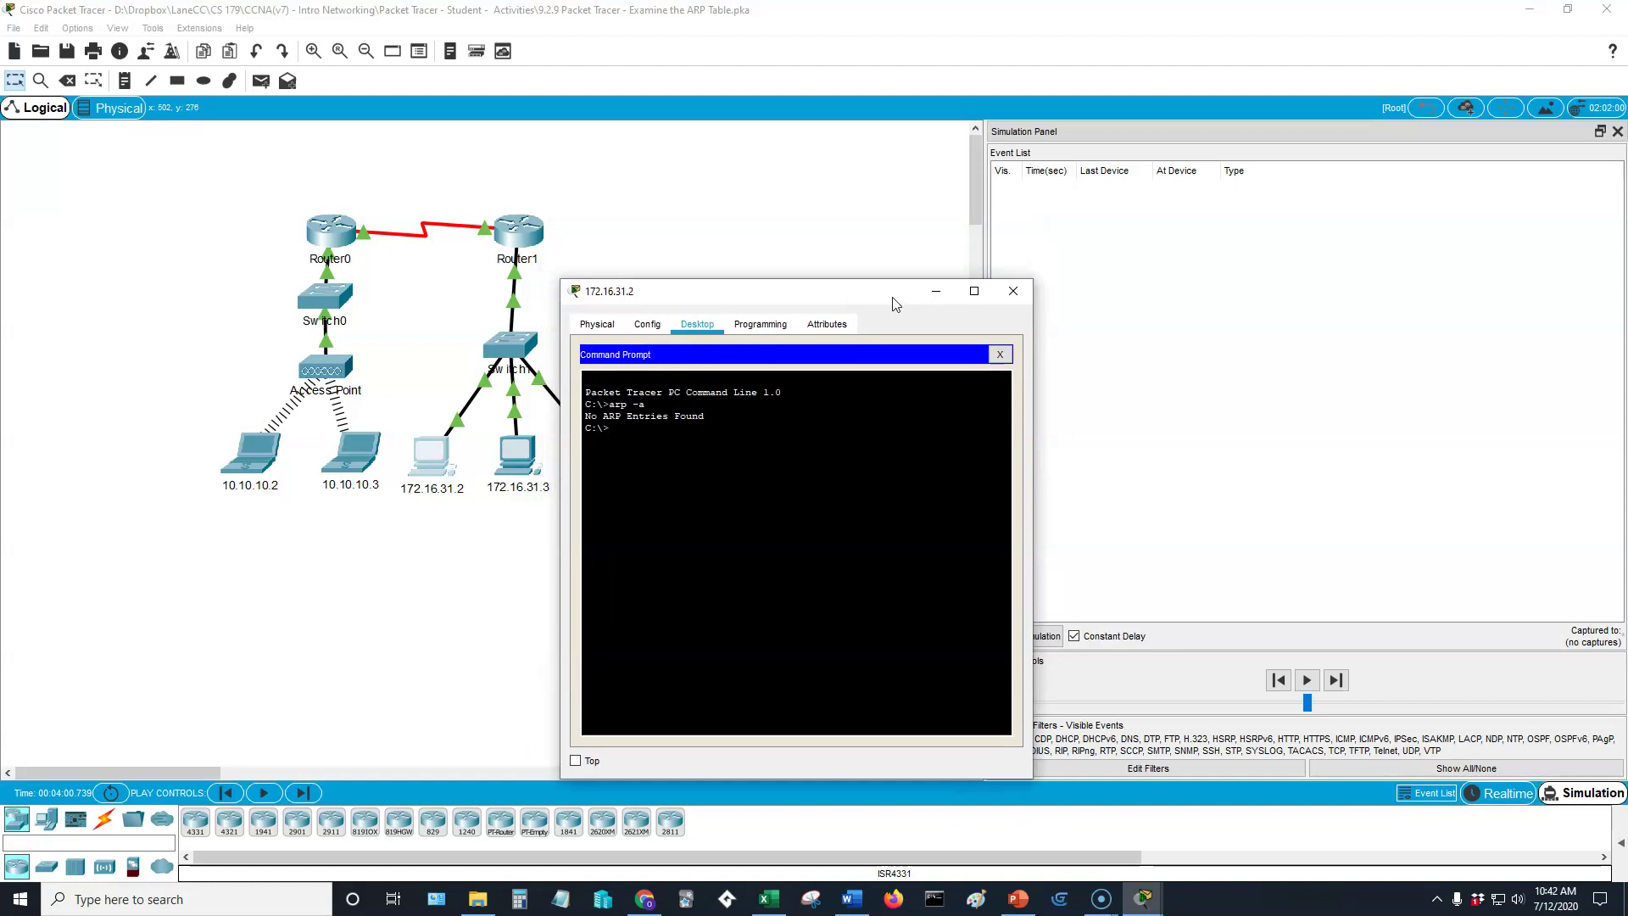
type("ping")
type(" 172.16.")
type("31.2")
key("Return")
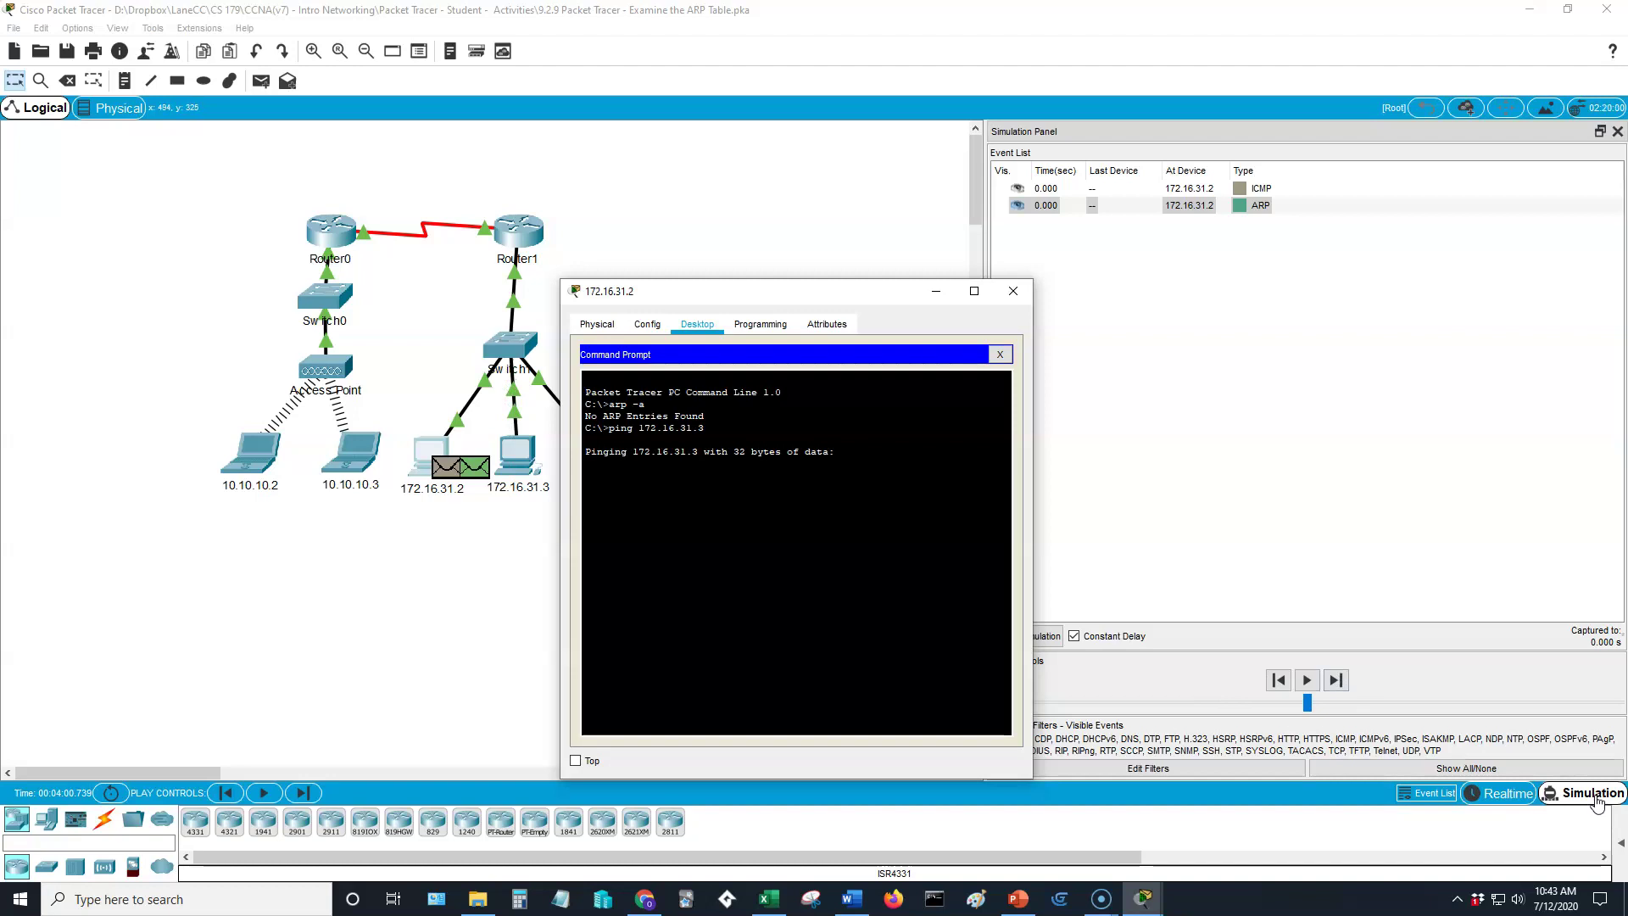
- Step the simulation forward three times, taking the ARP request through Switch1 and the reply from 172.16.31.3 back to Switch1
left_click(1338, 682)
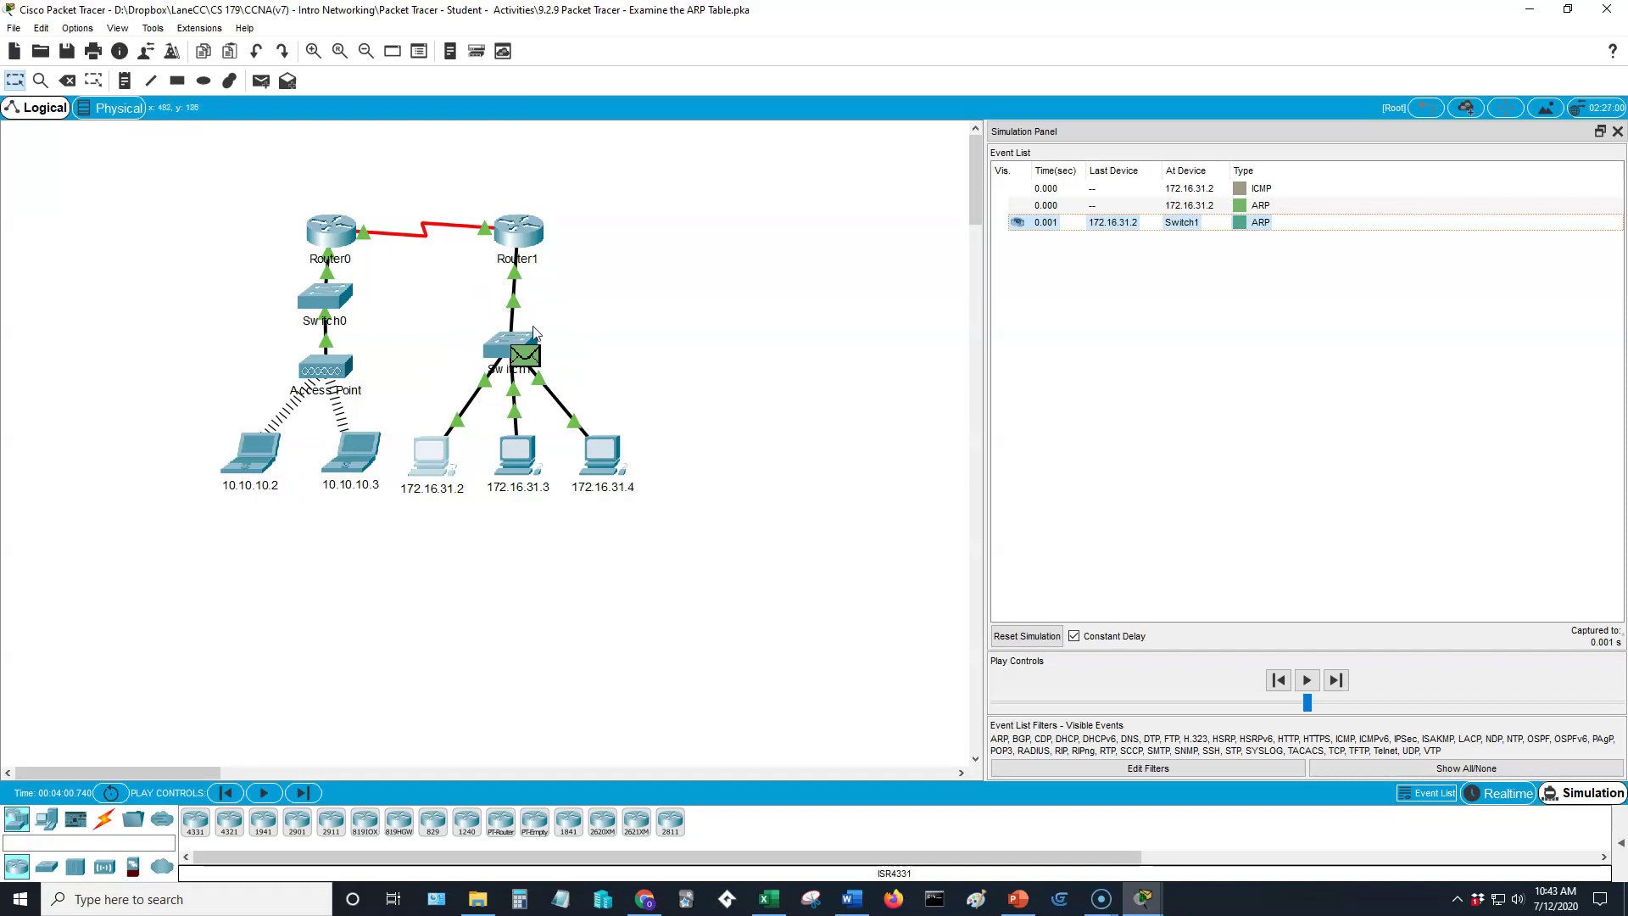
left_click(1338, 683)
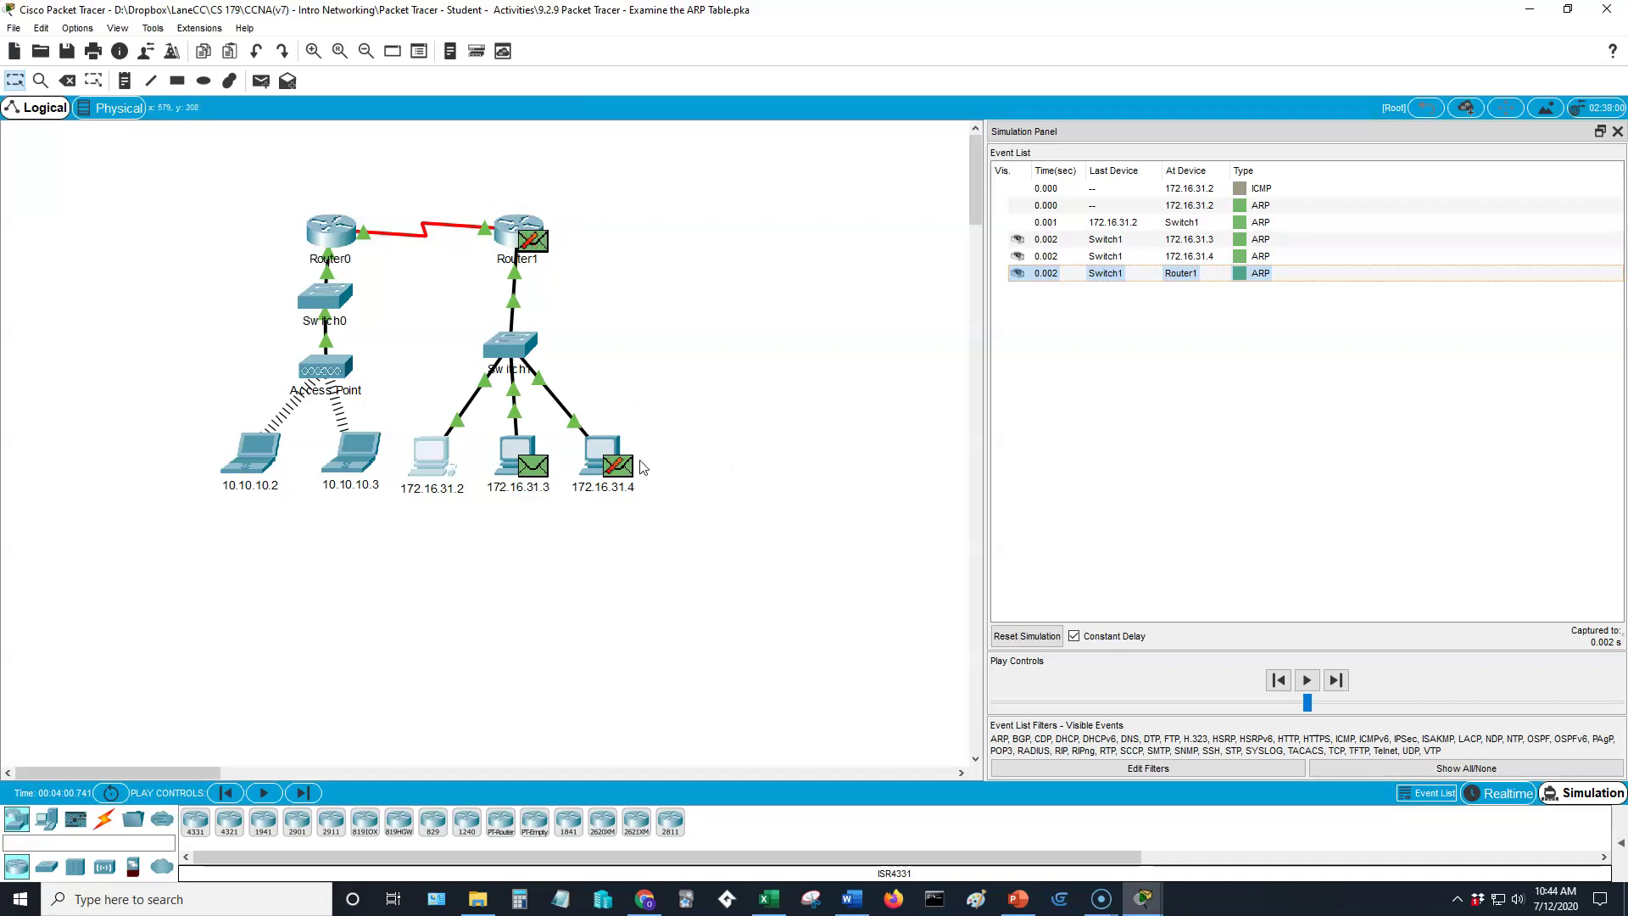
left_click(1336, 679)
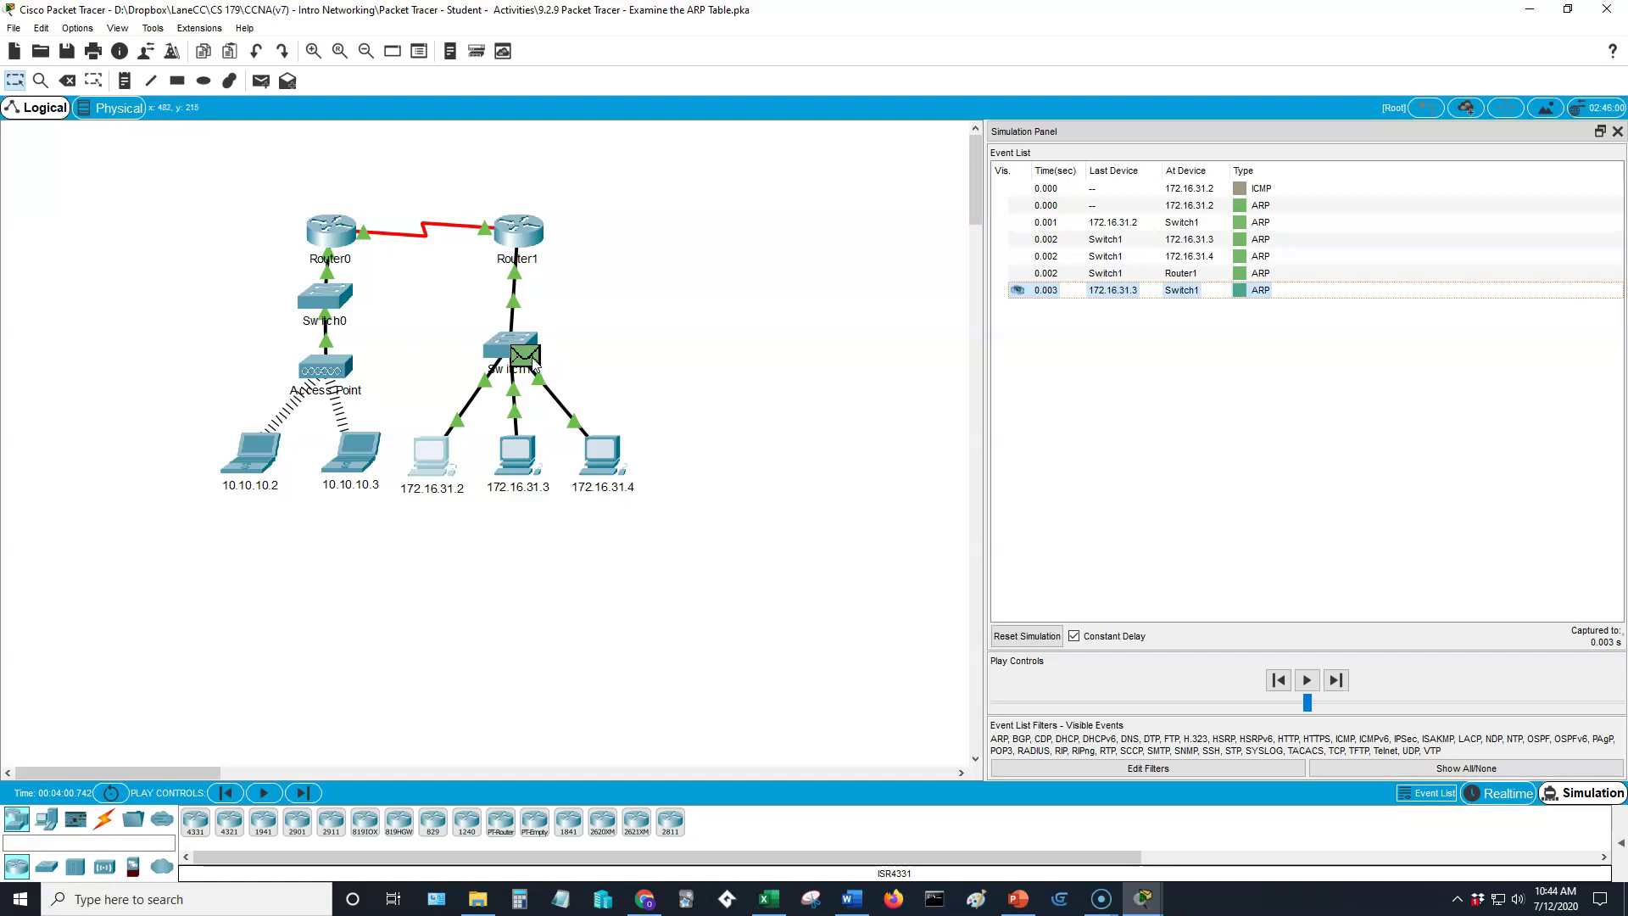
- Open the PDU information of the 0.003 s ARP event at Switch1 and undock it beside the topology
left_click(1081, 292)
left_click_drag(871, 215, 1158, 203)
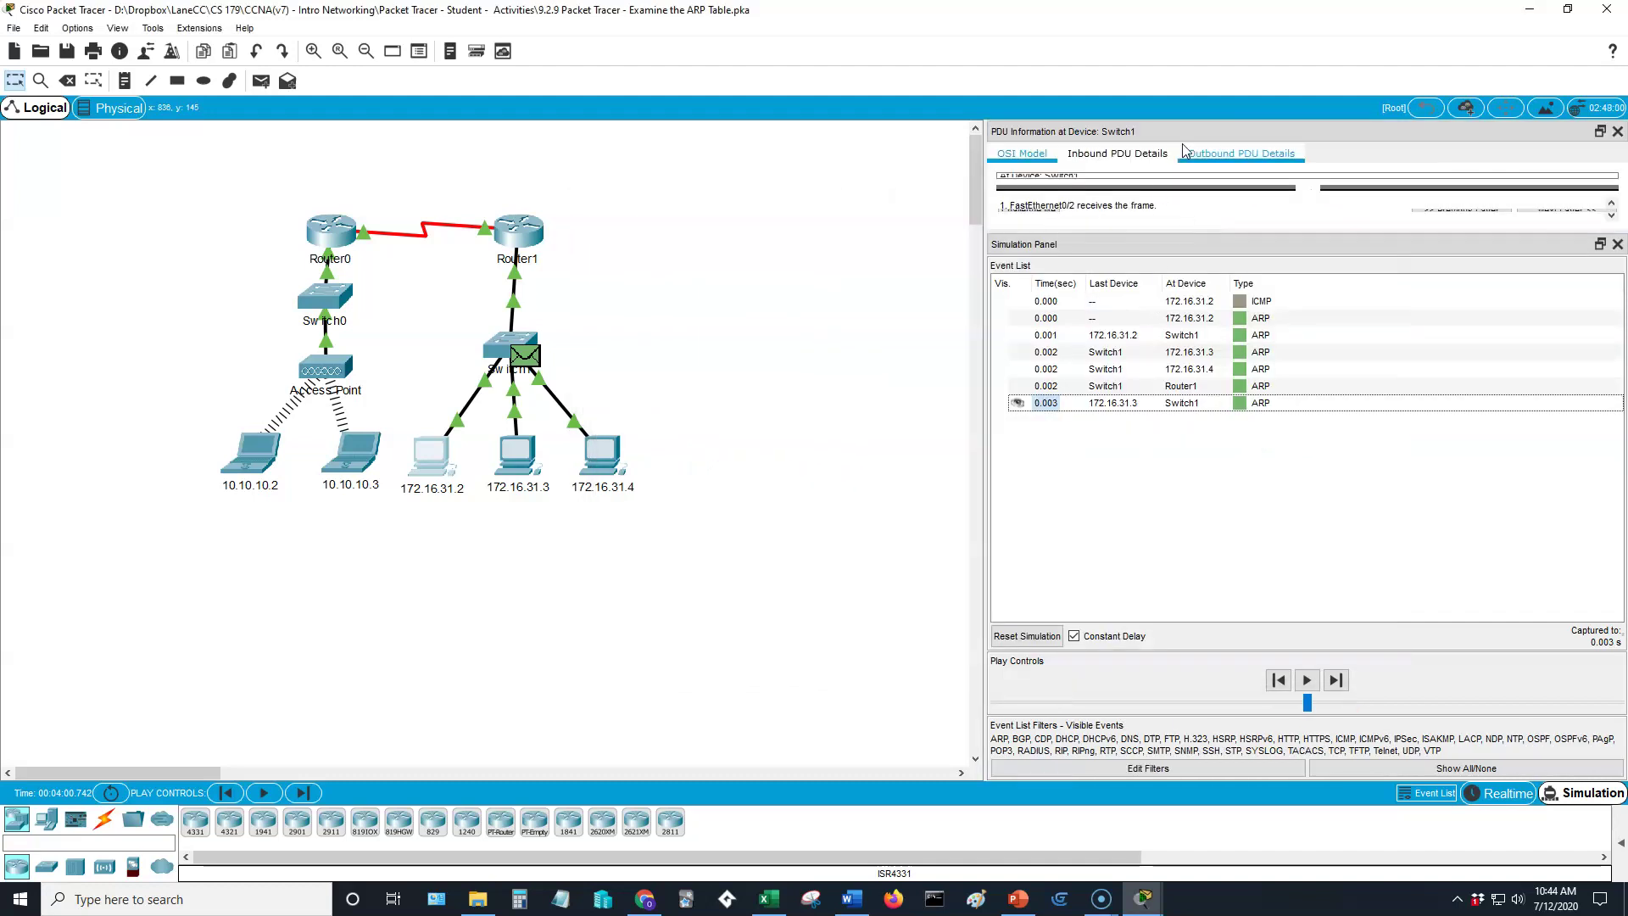
left_click(1600, 132)
left_click_drag(790, 204, 860, 190)
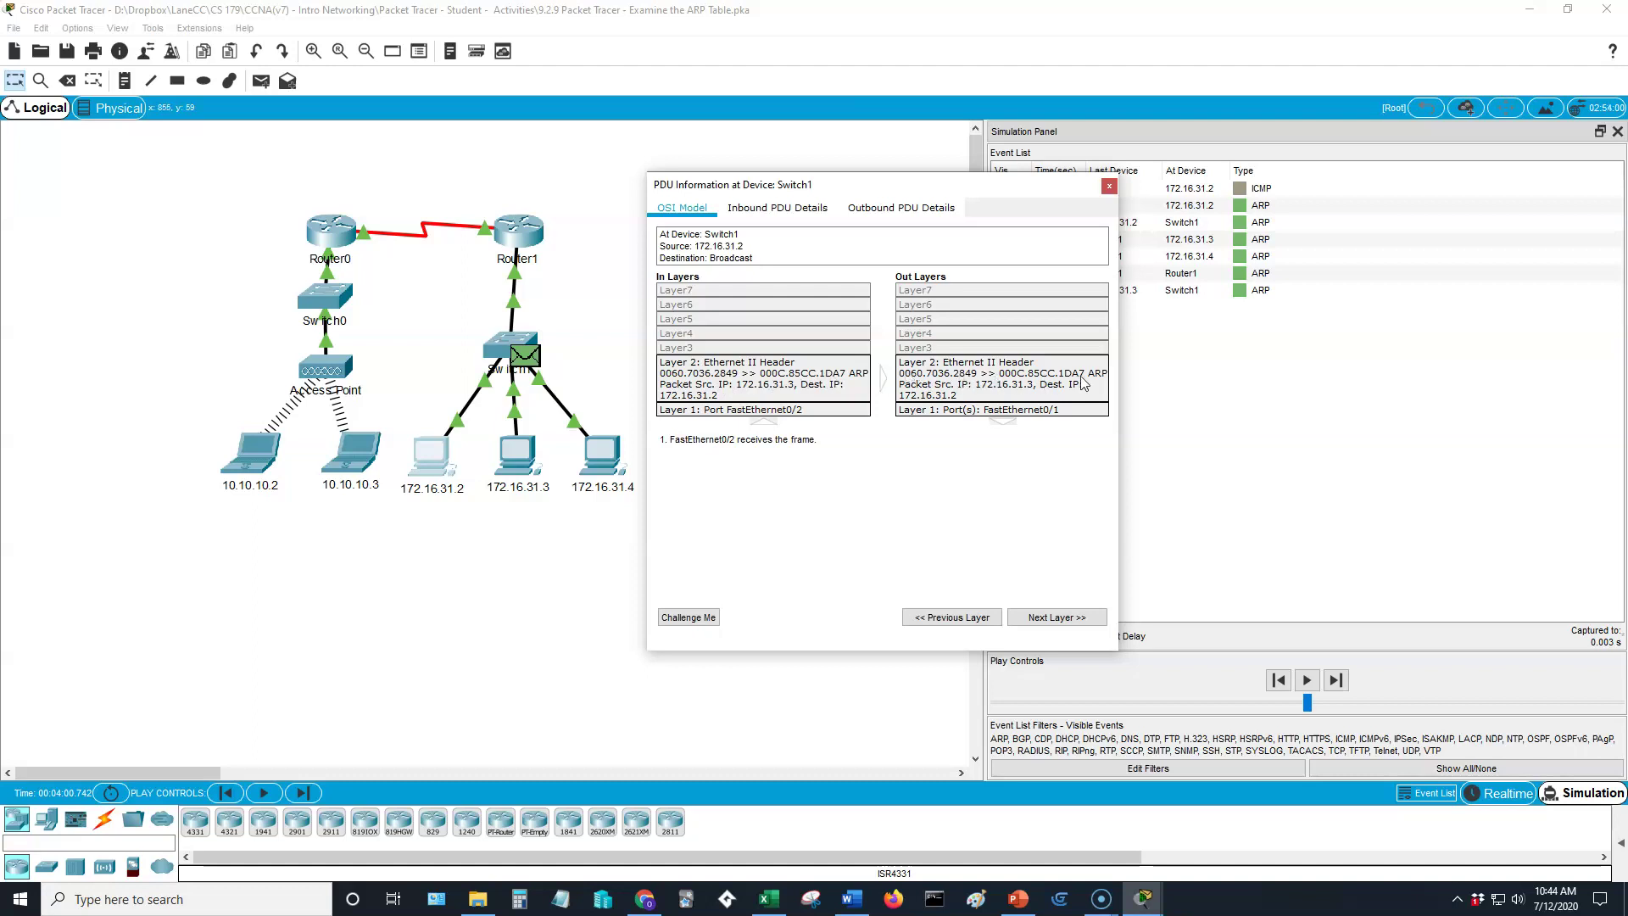
- Check the MAC address of PC 172.16.31.2's FastEthernet0 interface against the ARP reply, and close the device and PDU information windows
left_click(432, 467)
left_click_drag(766, 297, 407, 255)
left_click(240, 277)
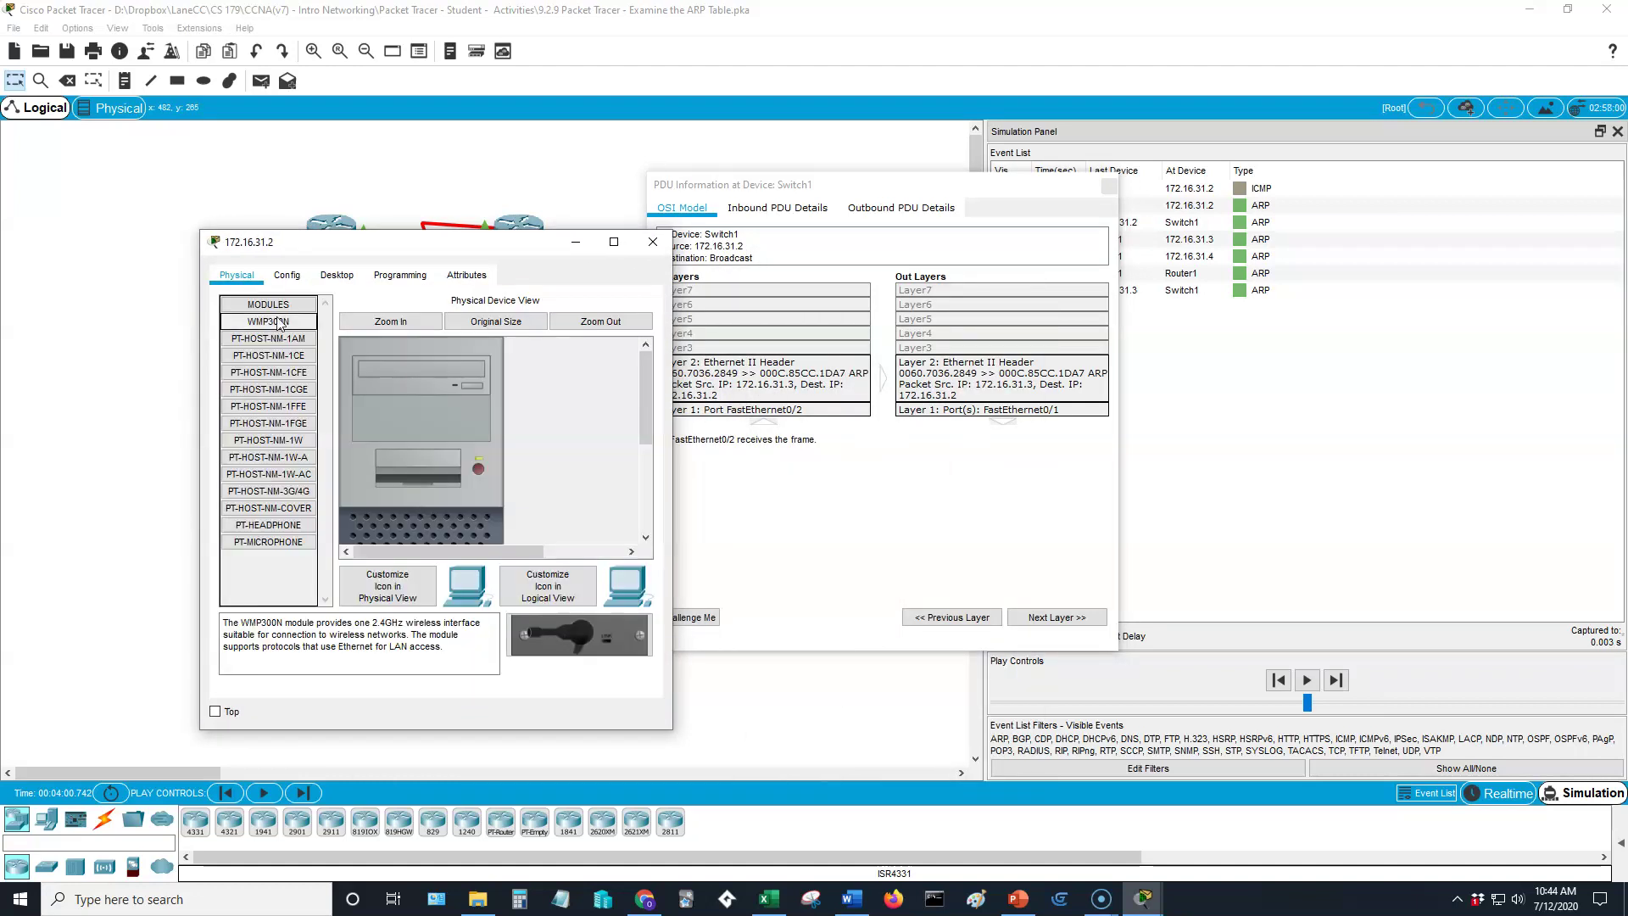
left_click(288, 276)
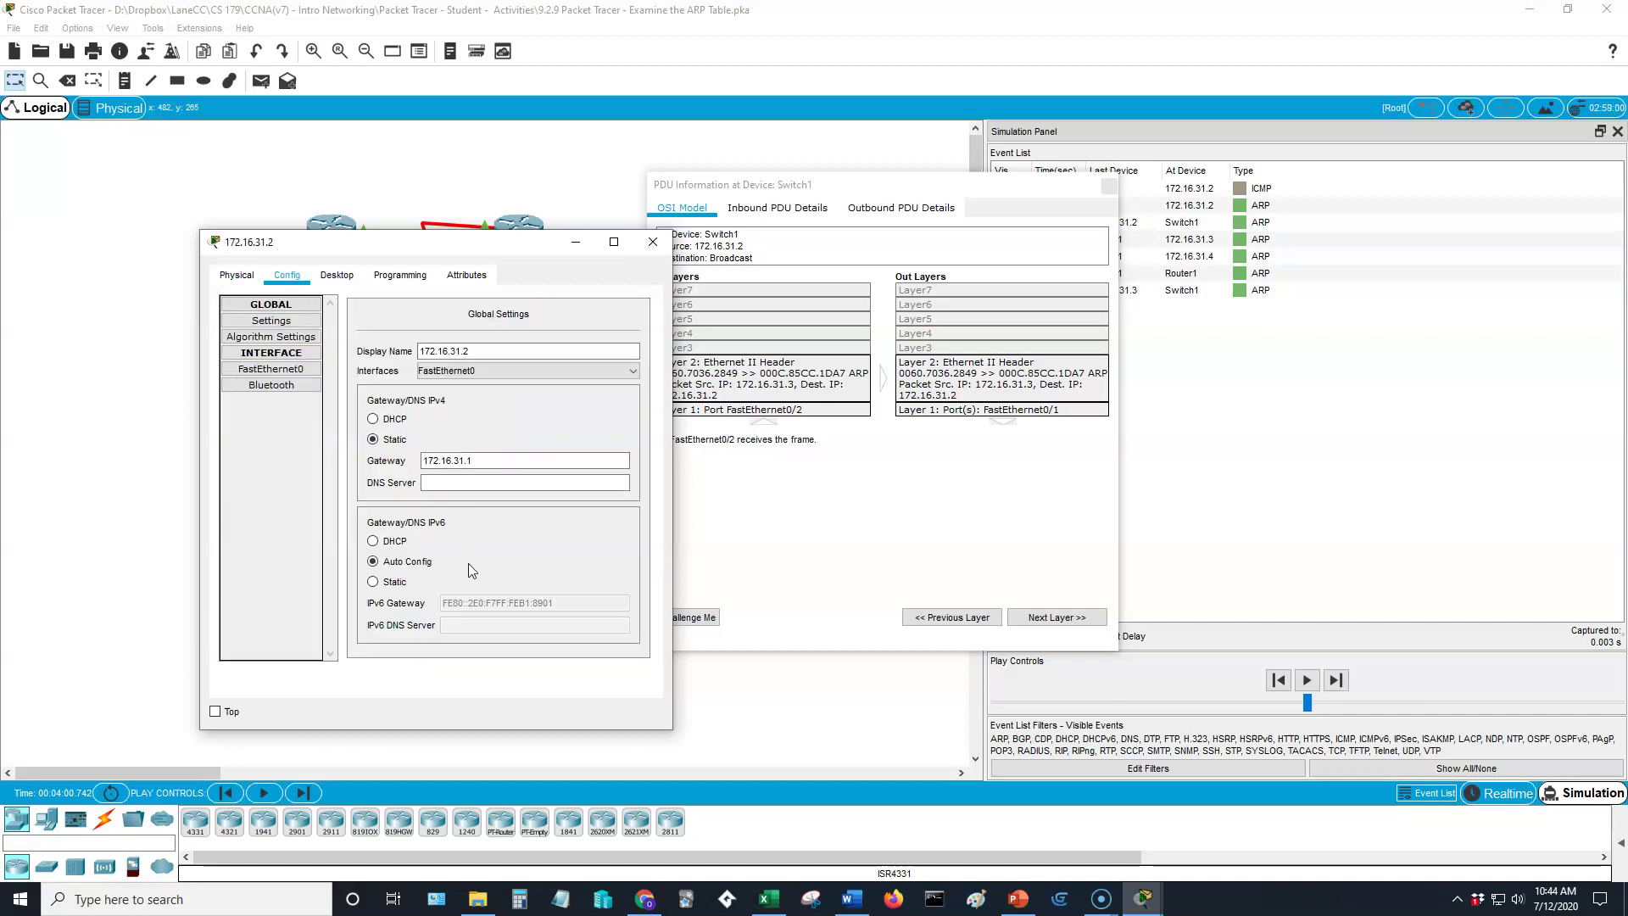
left_click(347, 282)
left_click(400, 275)
left_click(466, 275)
left_click(237, 275)
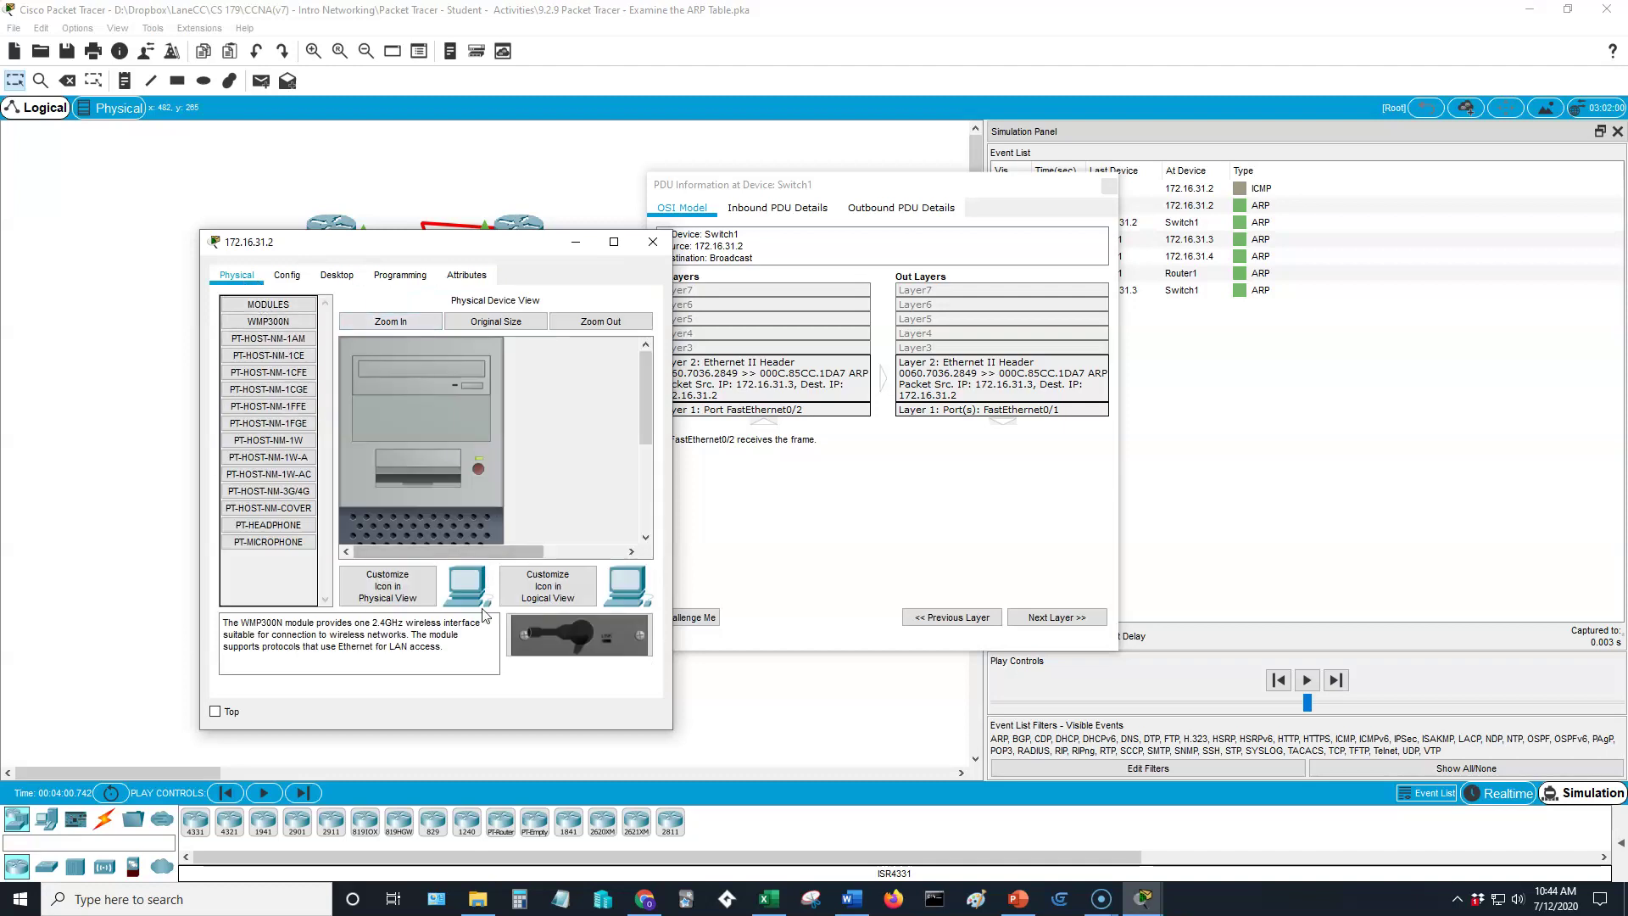
left_click(287, 275)
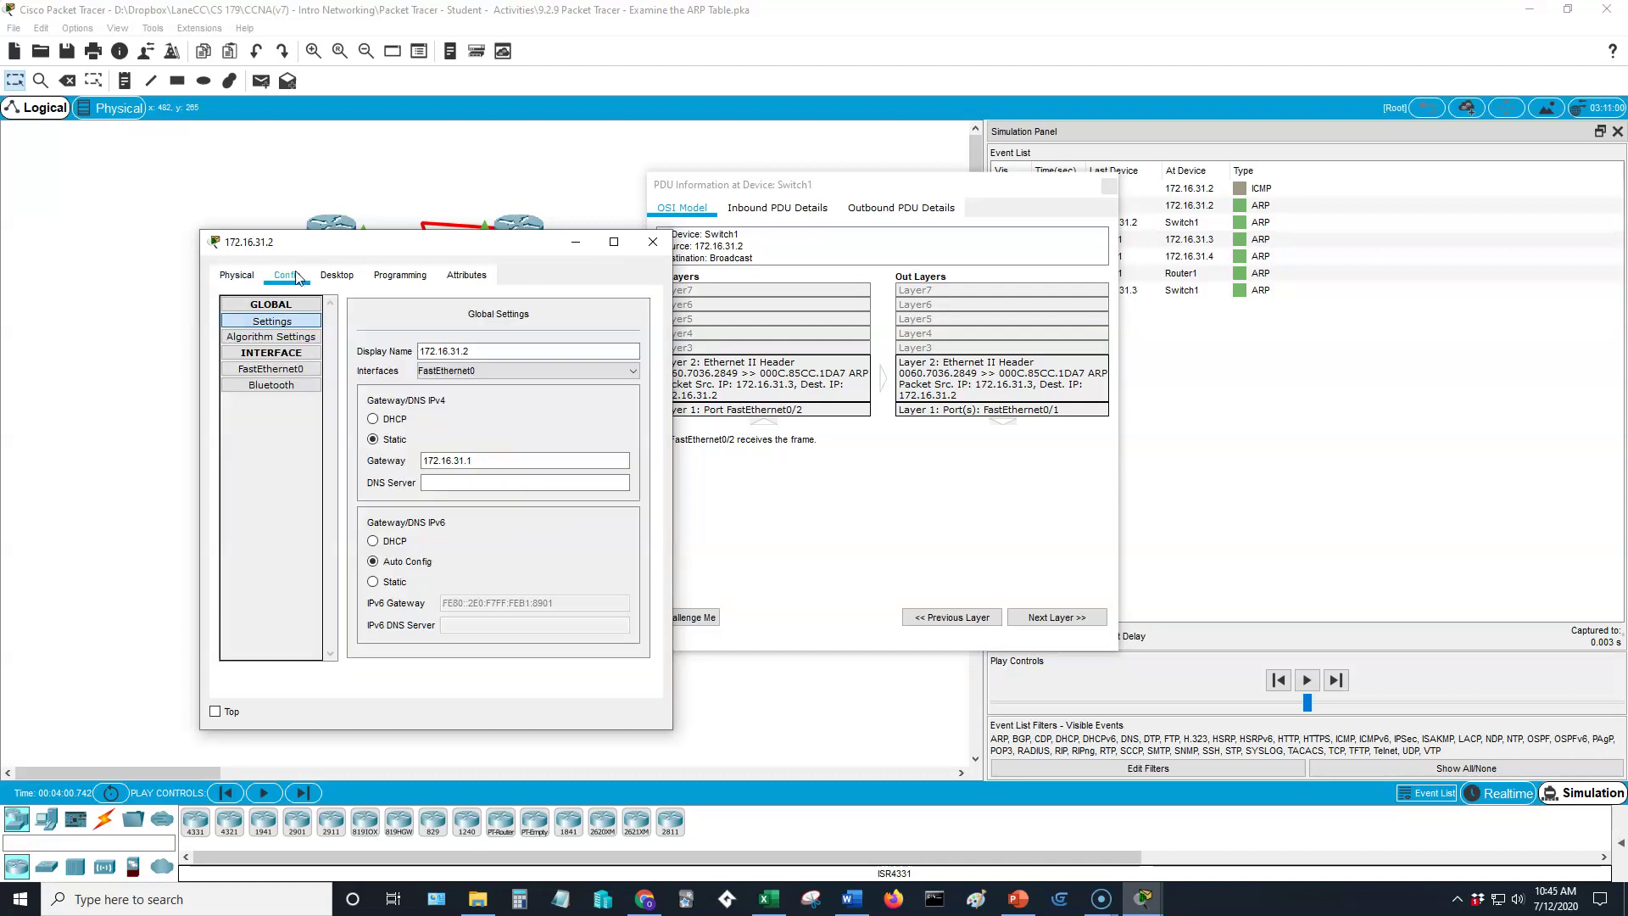
left_click(297, 372)
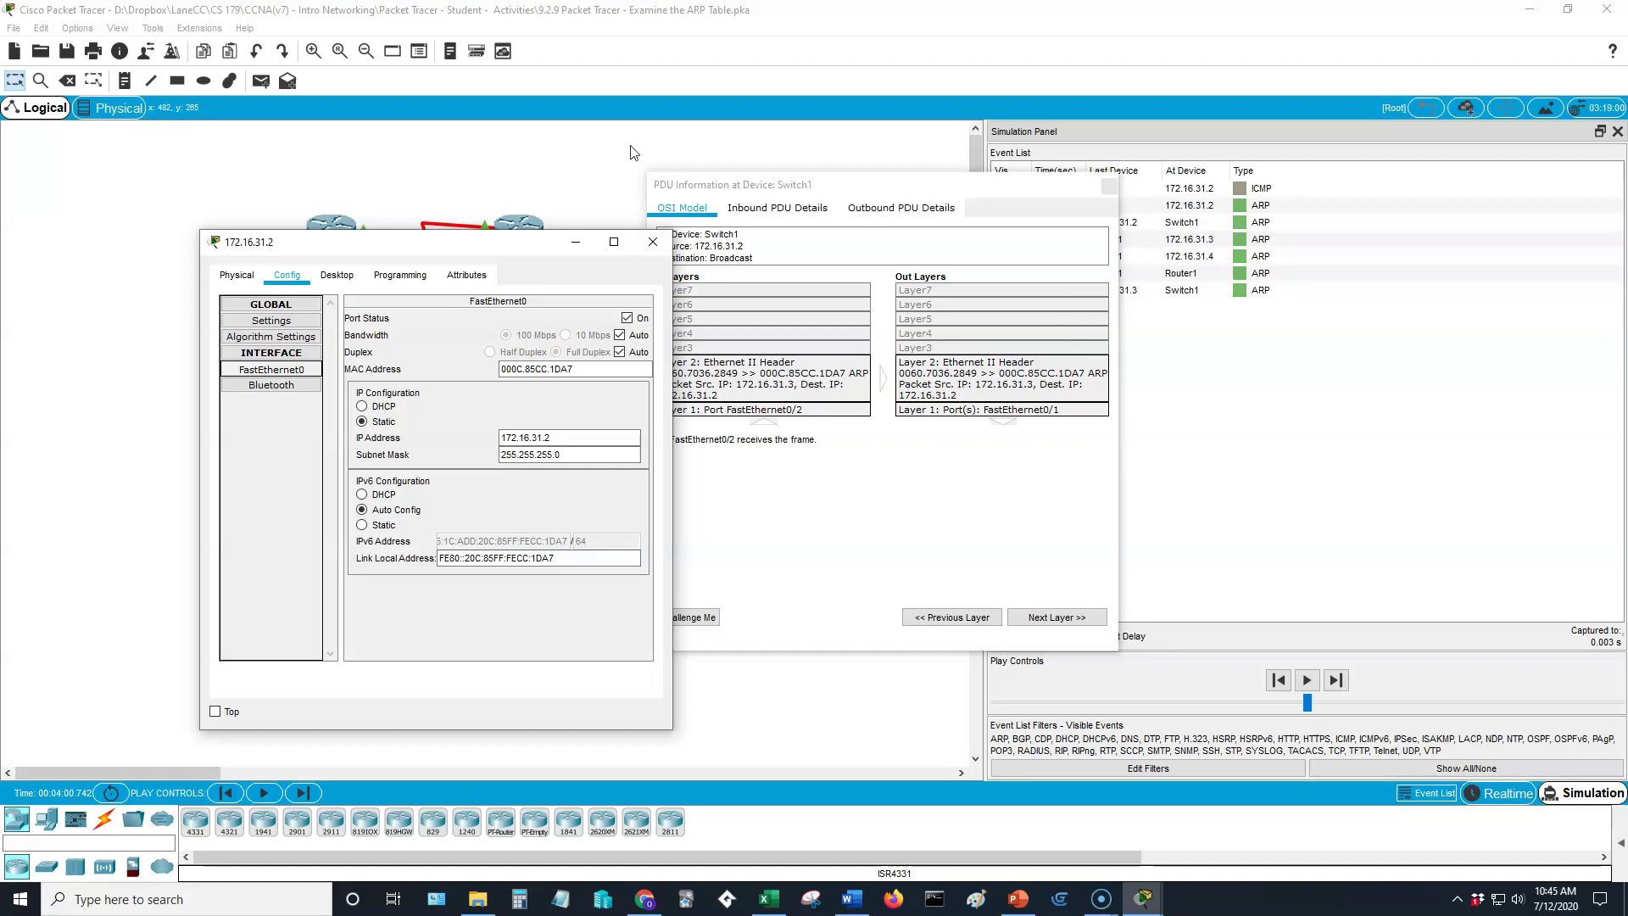
left_click(652, 242)
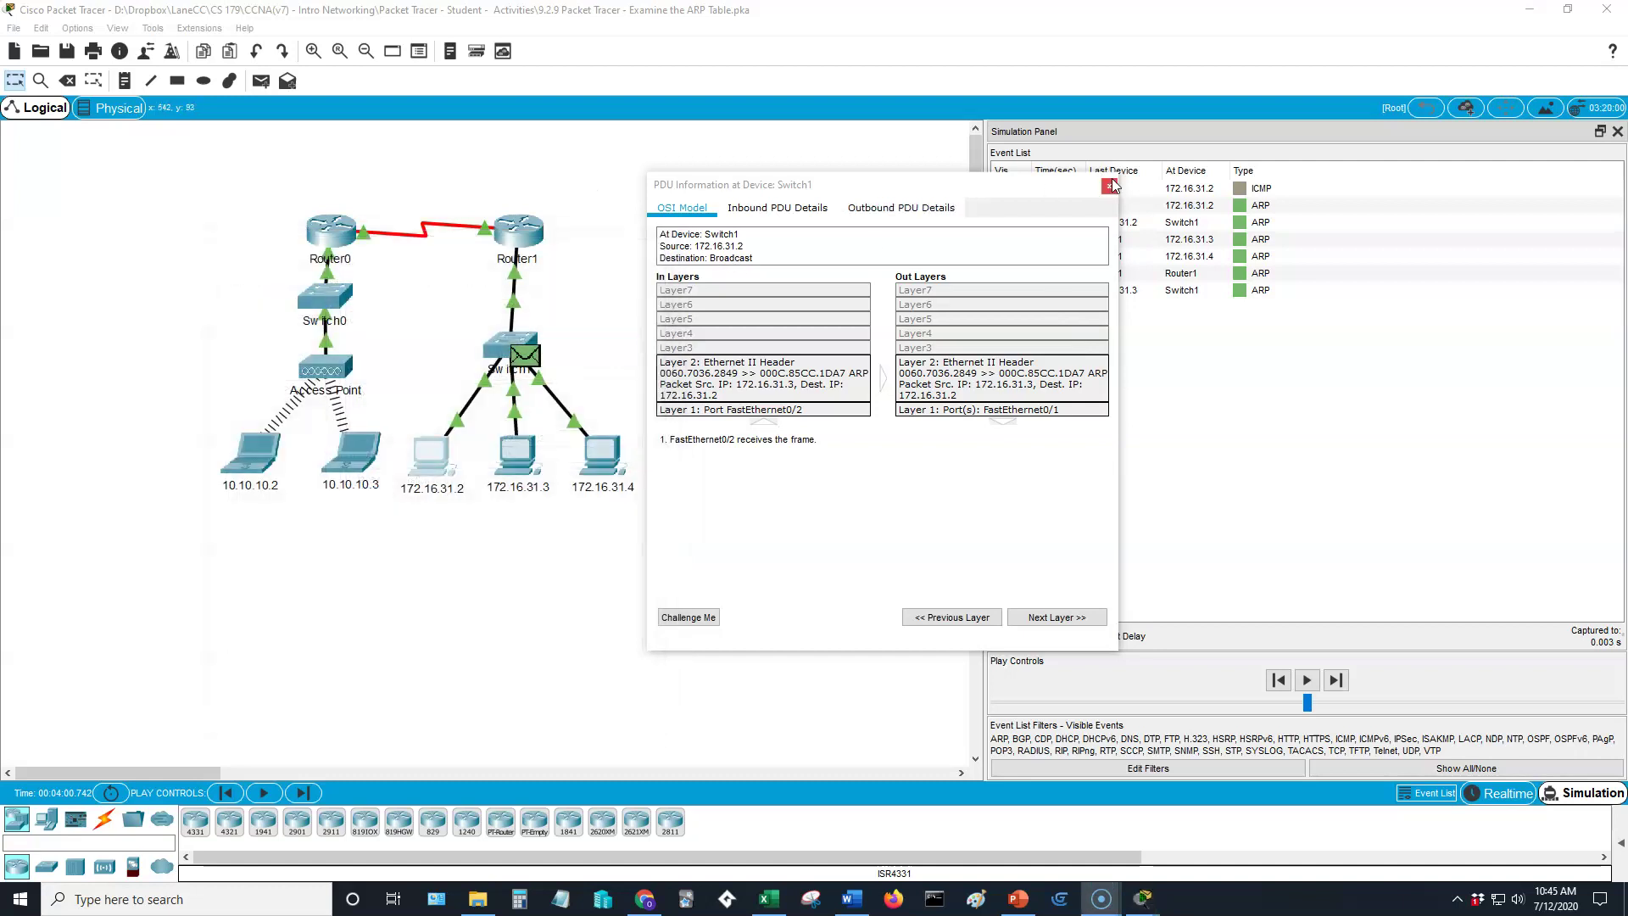
left_click(1111, 186)
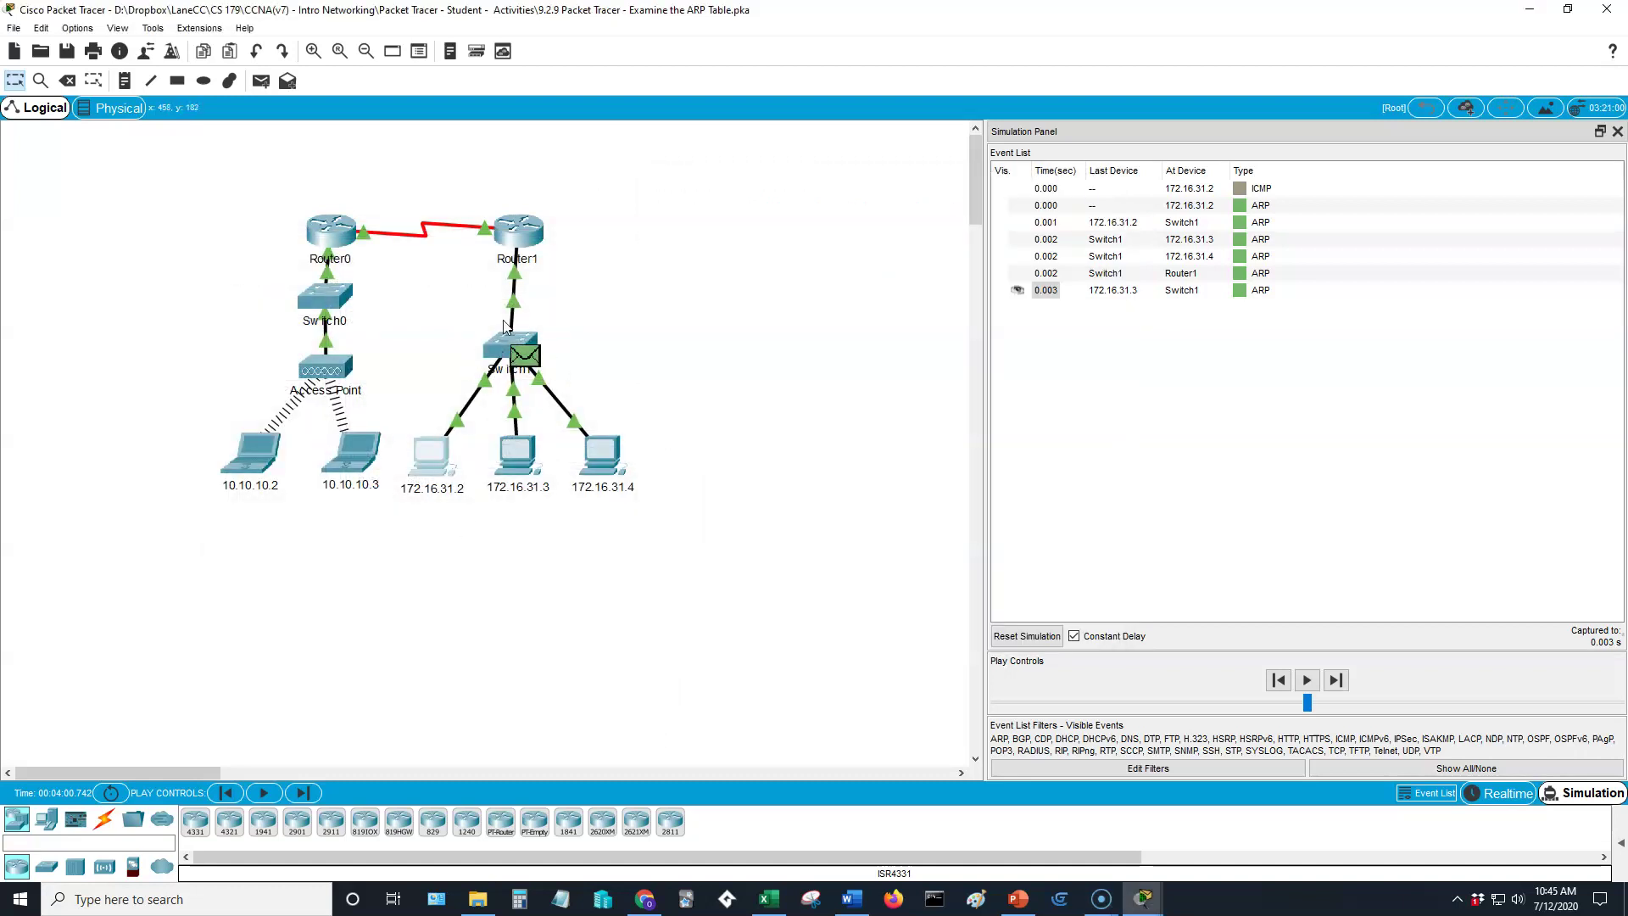
- Step the simulation forward to 0.008 s, delivering the ARP reply to 172.16.31.2 and taking the first ICMP echo to 172.16.31.3 and back
mouse_move(518, 345)
left_click(1336, 679)
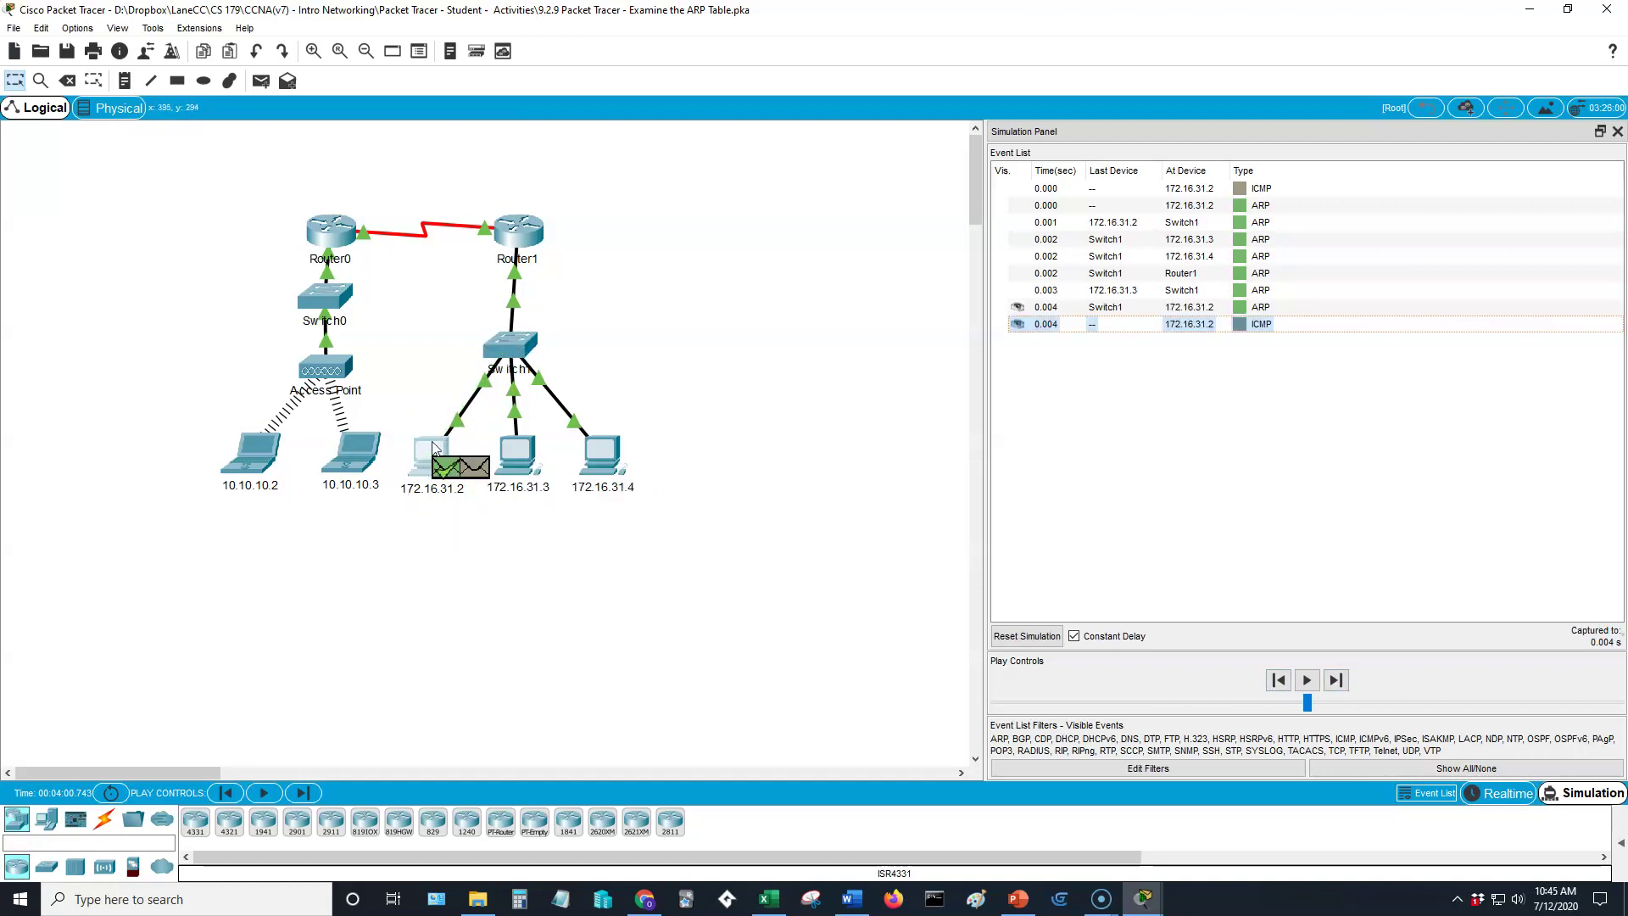
mouse_move(425, 448)
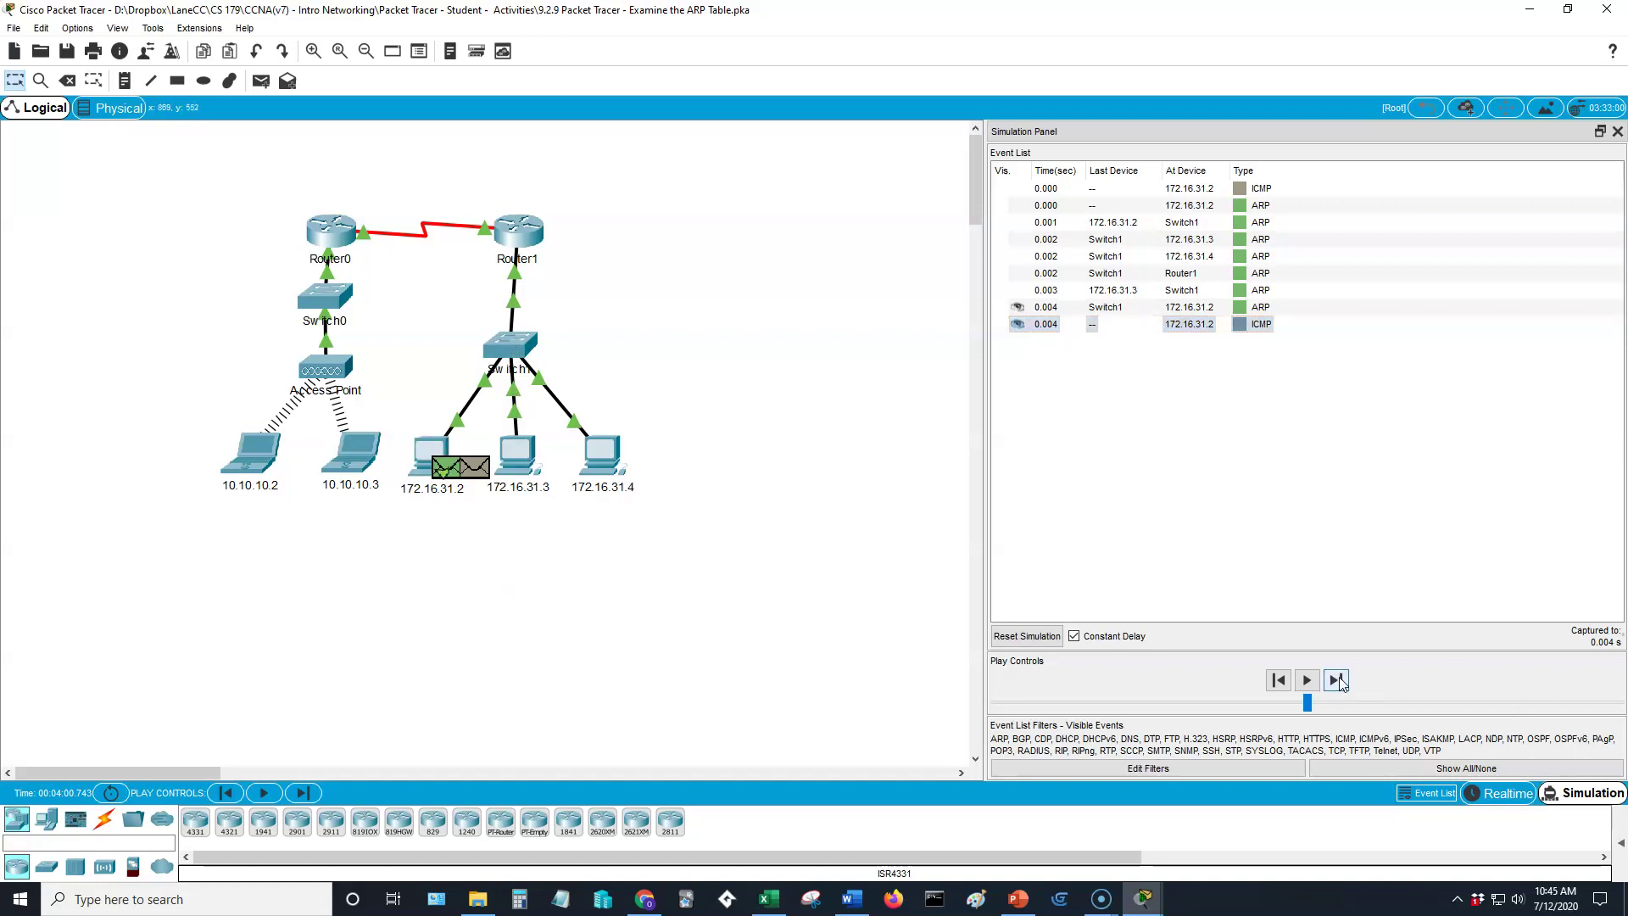
left_click(1337, 680)
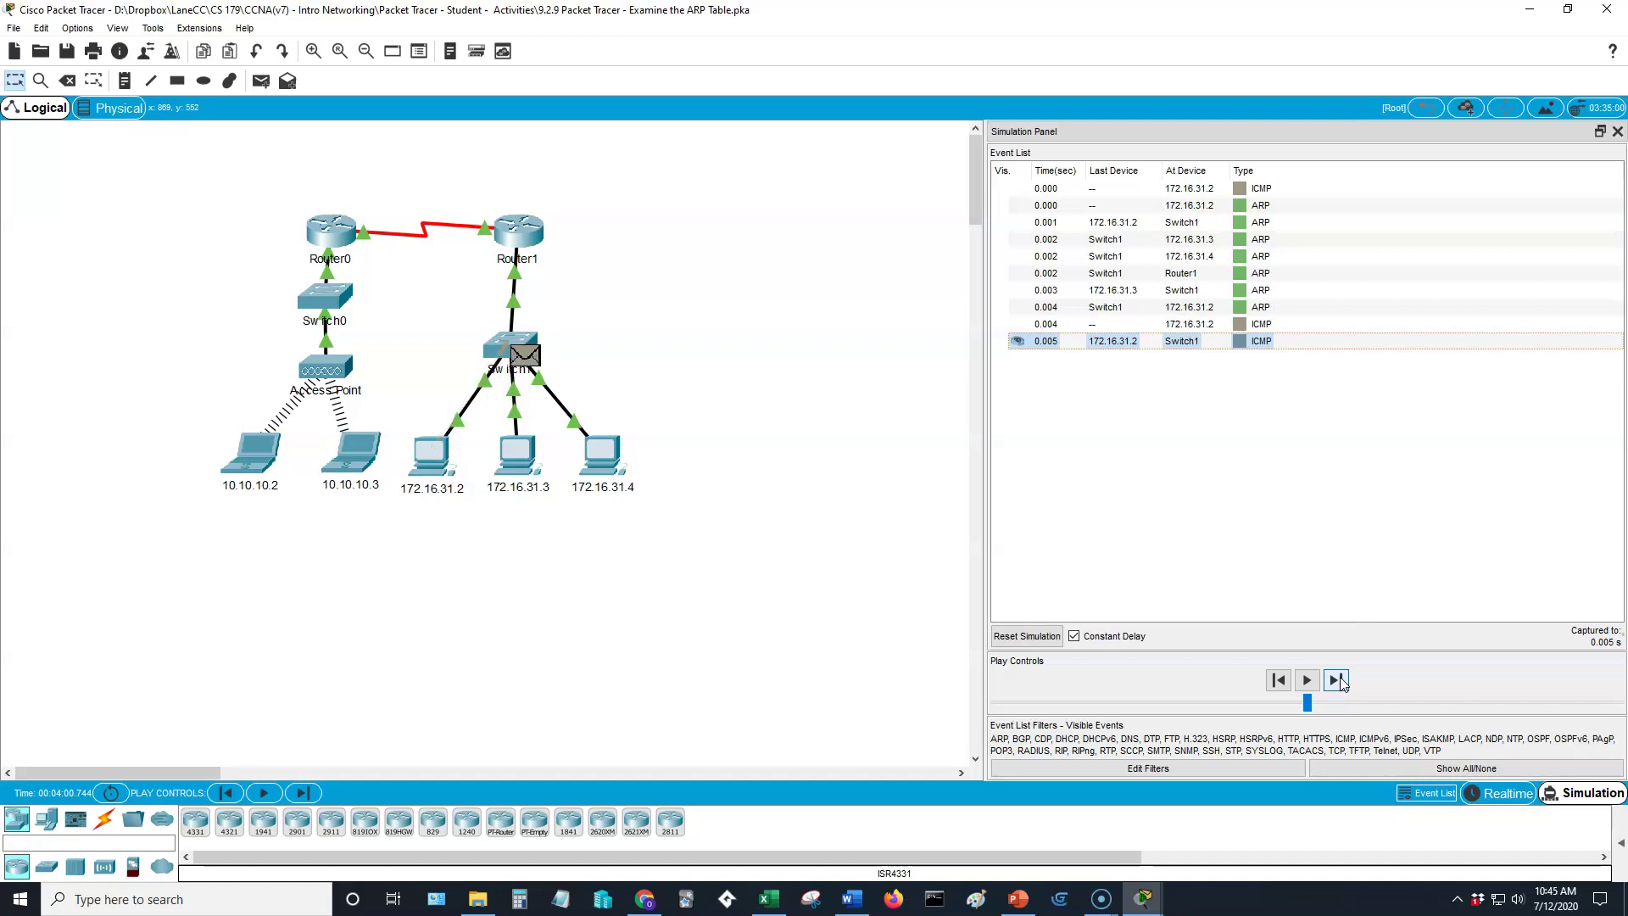
left_click(1336, 681)
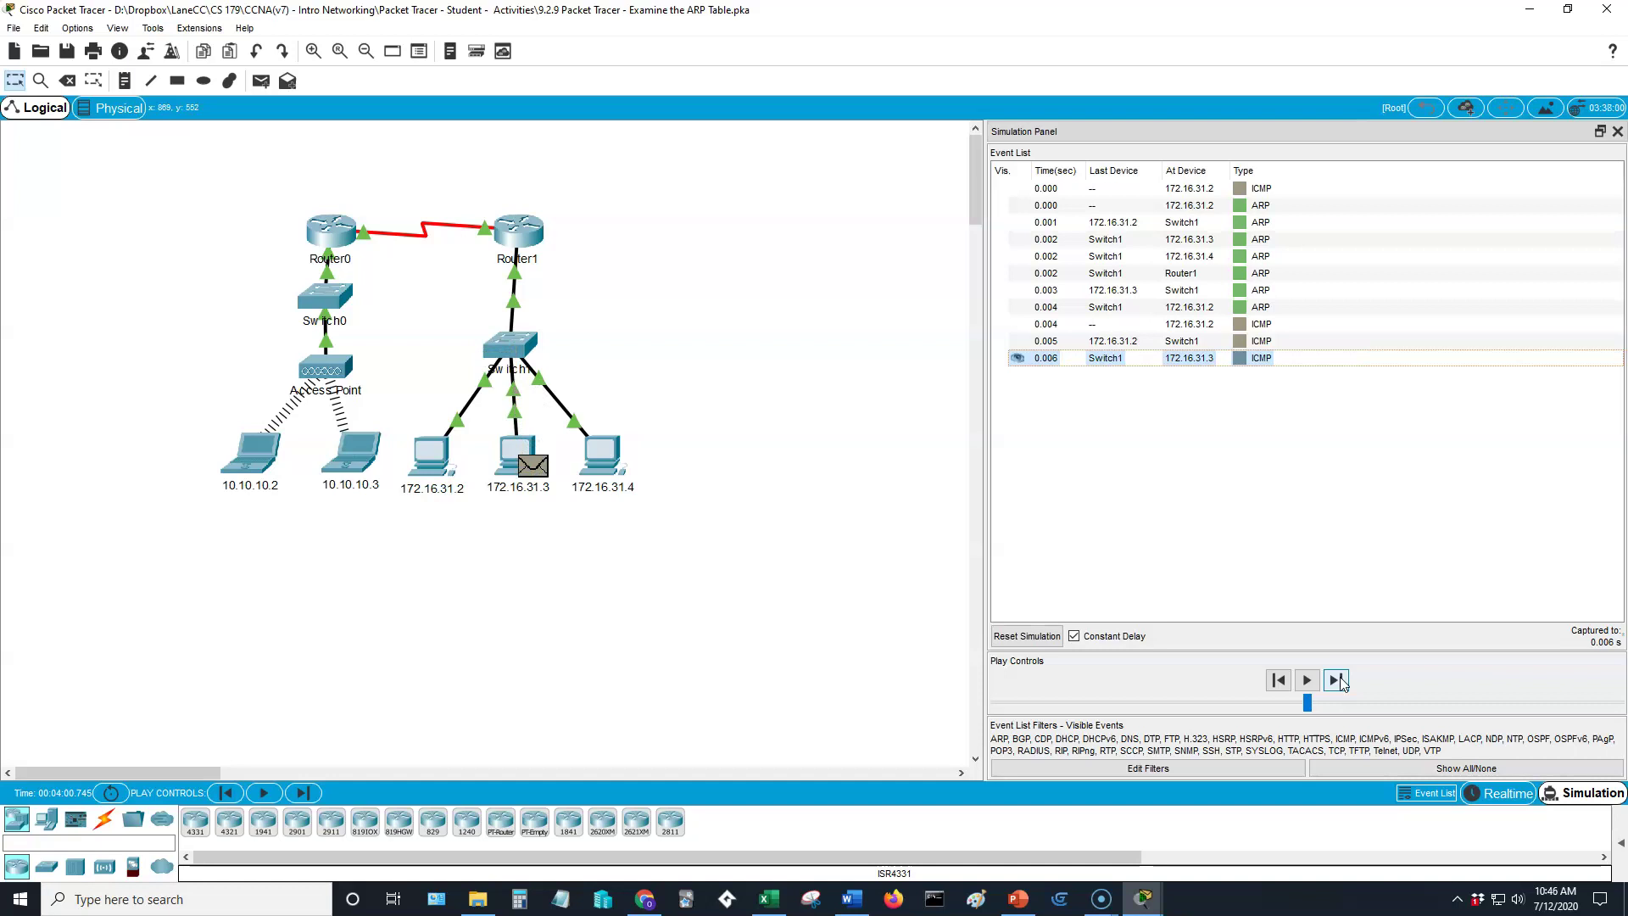
left_click(1336, 681)
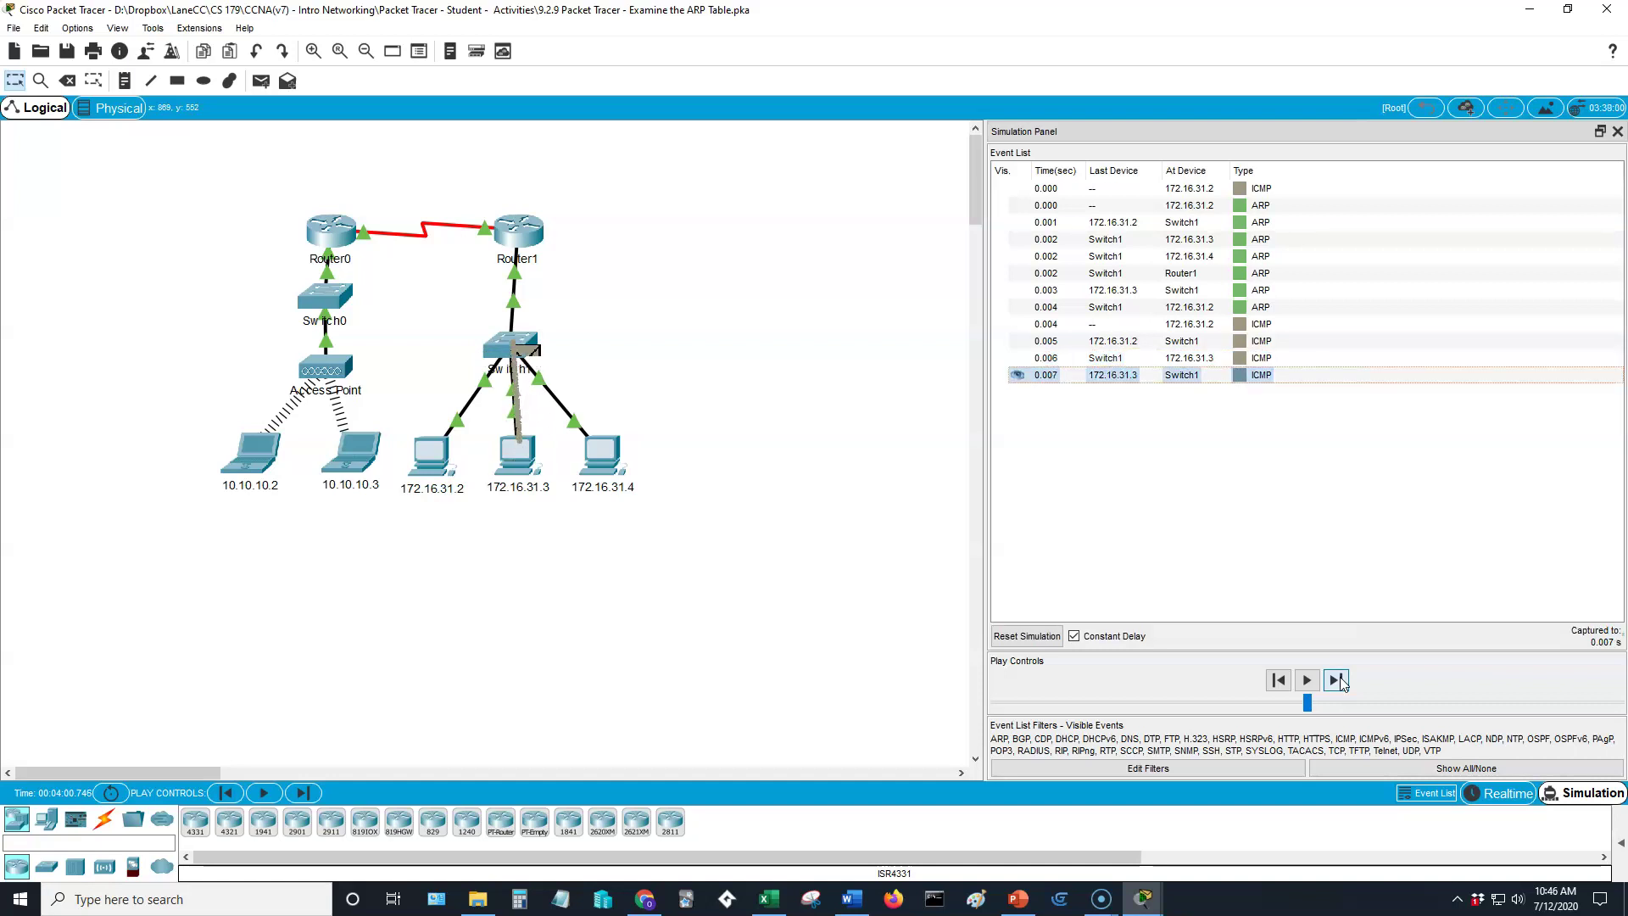
left_click(1336, 681)
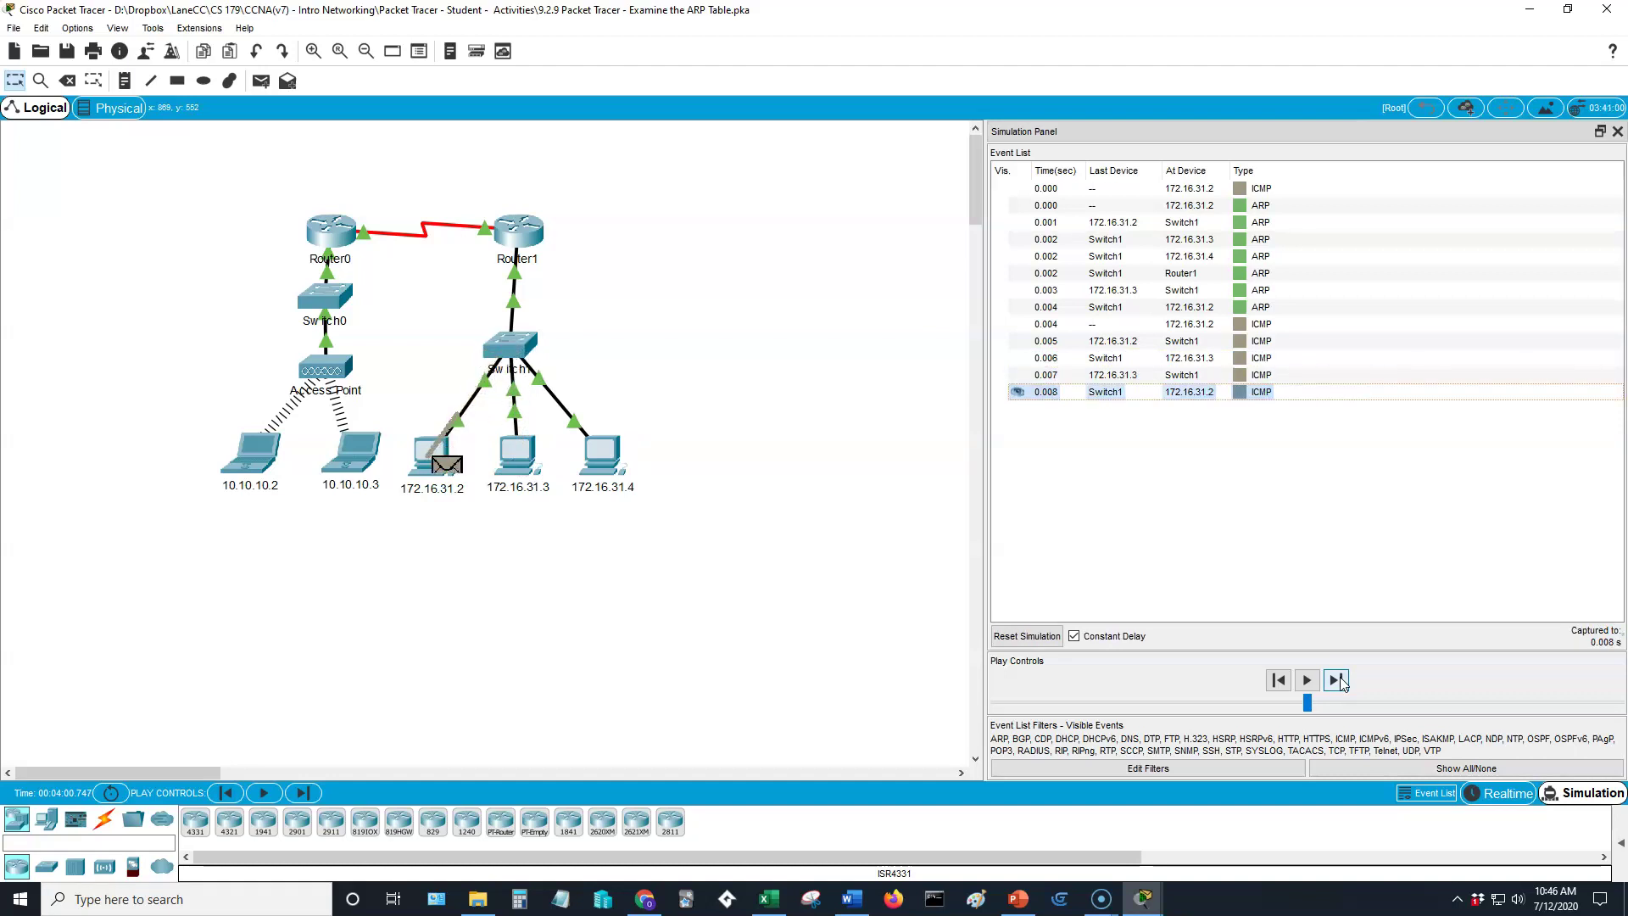
- Step the simulation on to 2.020 s, following the second and third ICMP echo exchanges between 172.16.31.2 and 172.16.31.3
left_click(1336, 681)
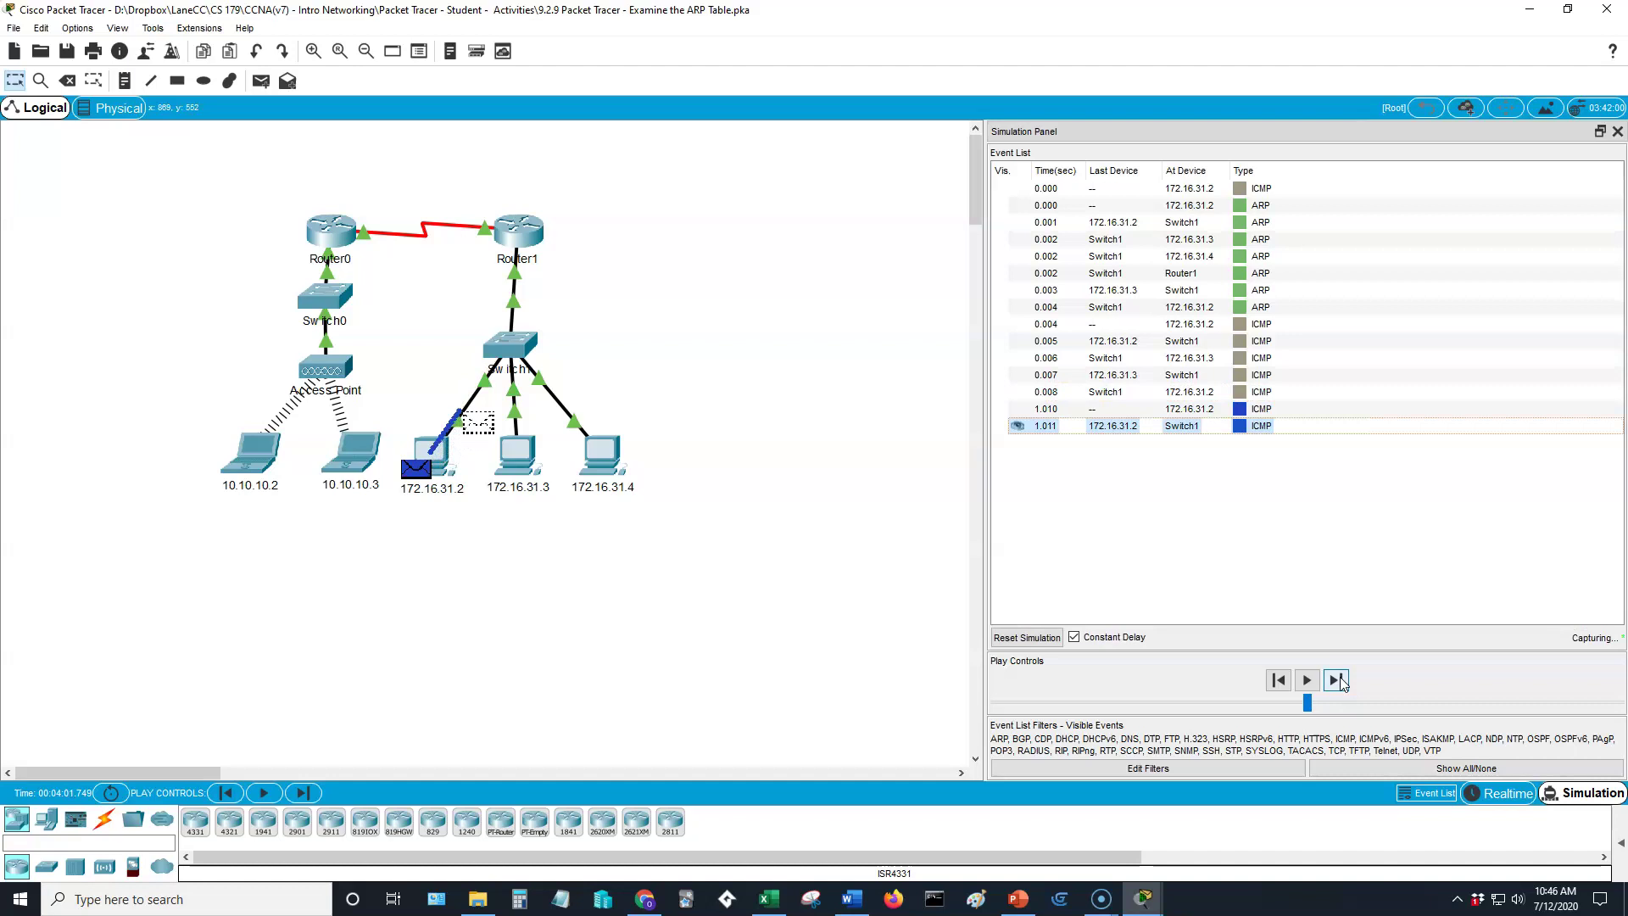
left_click(1336, 680)
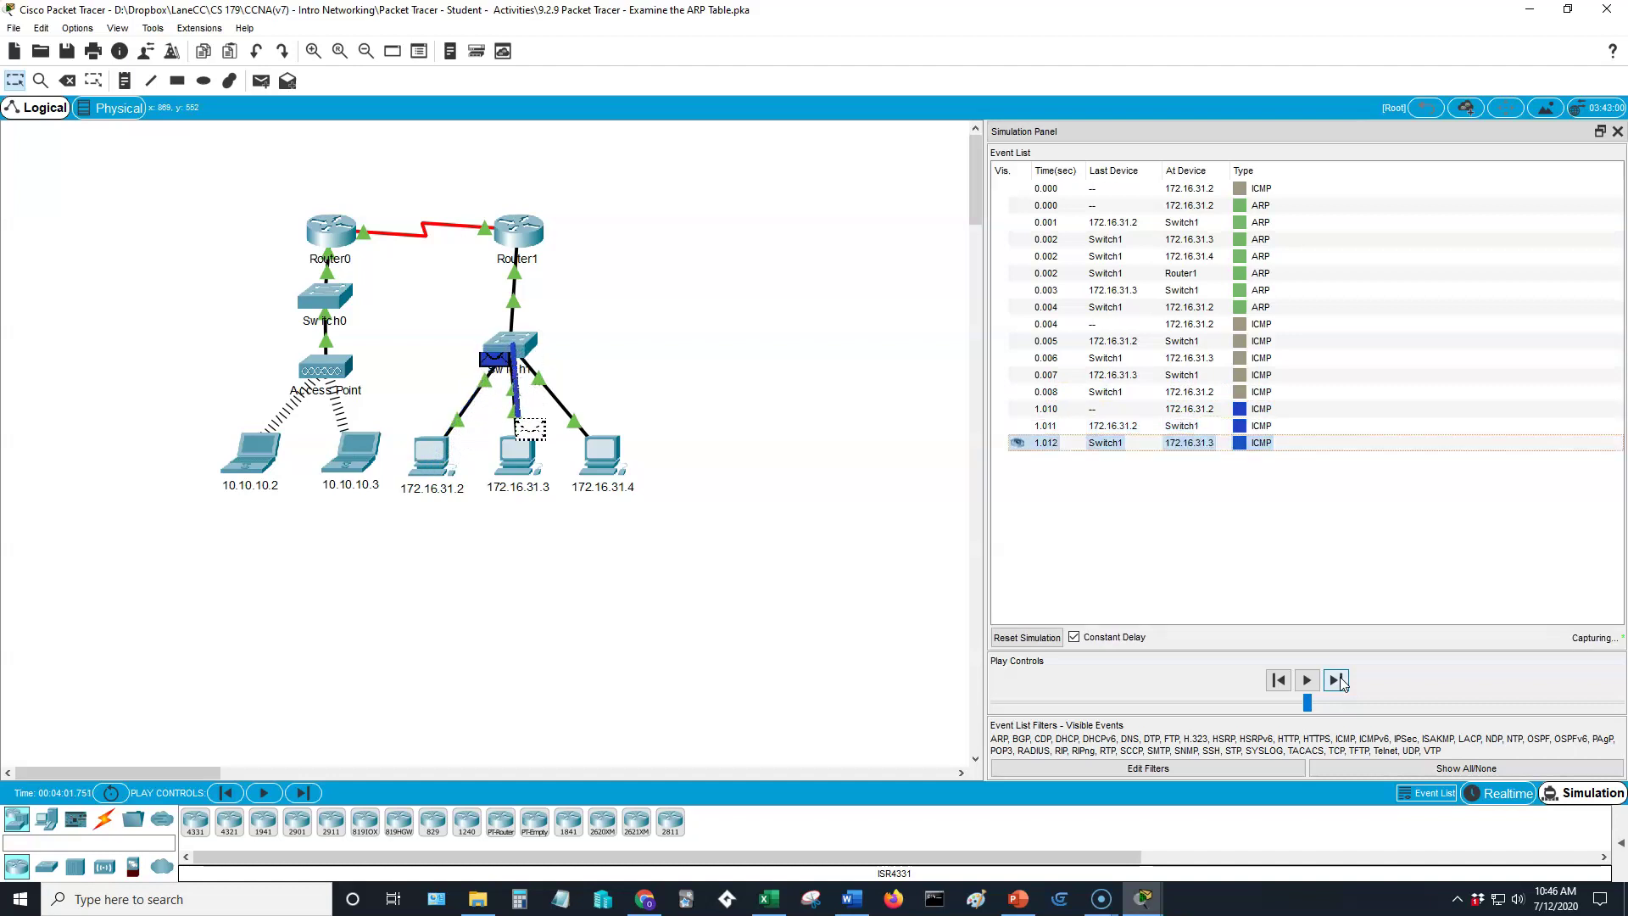
left_click(1337, 680)
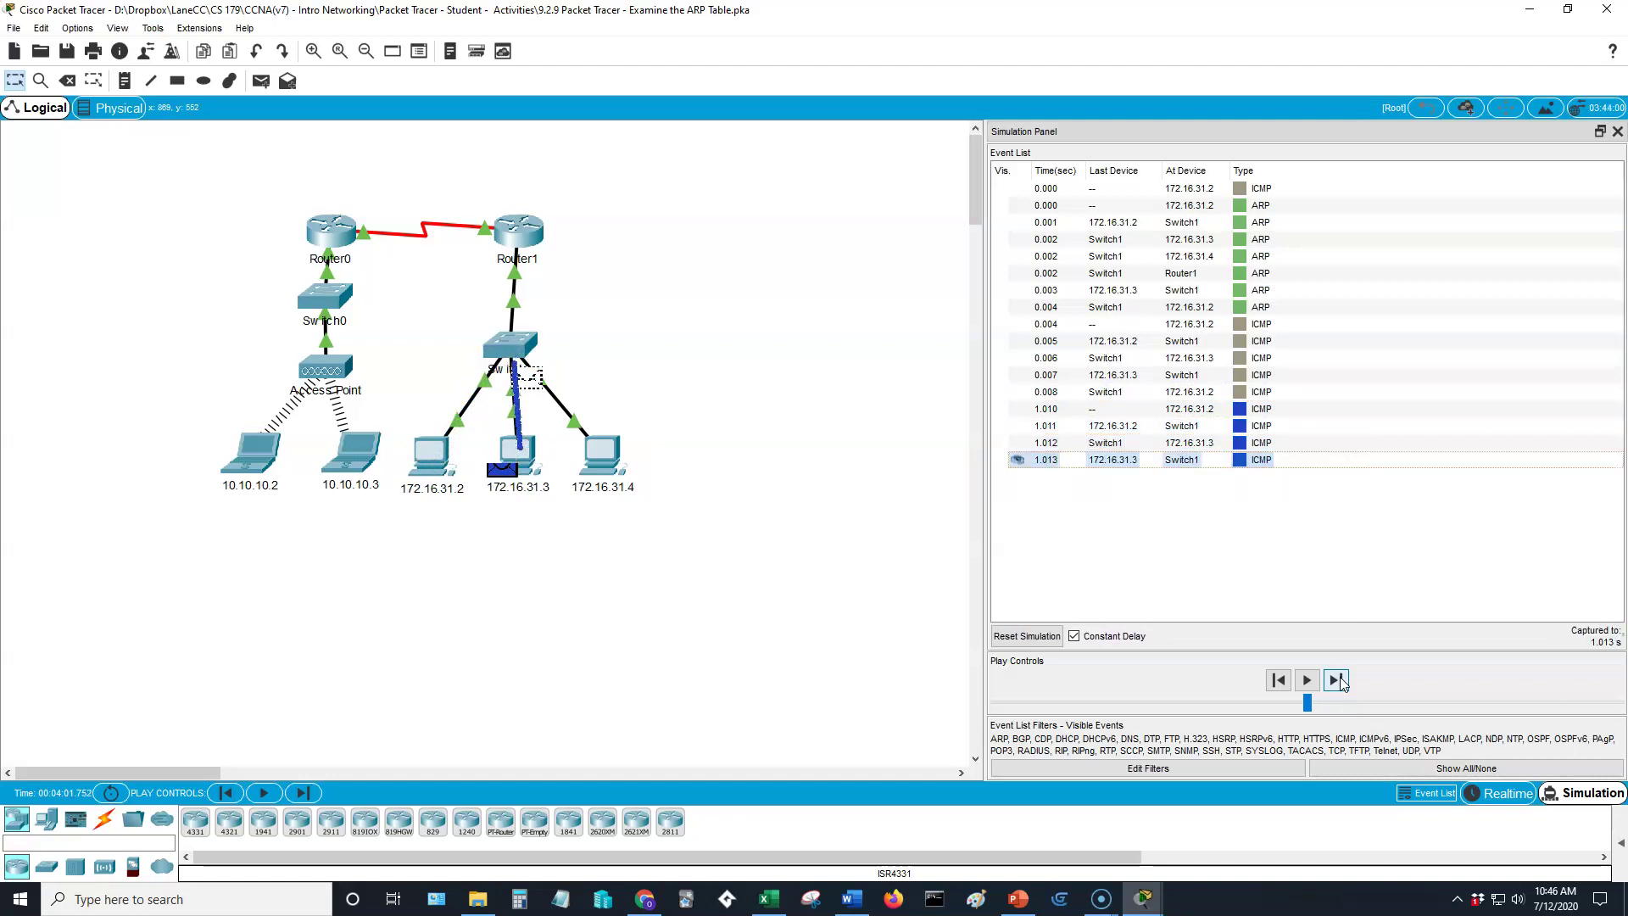
left_click(1336, 680)
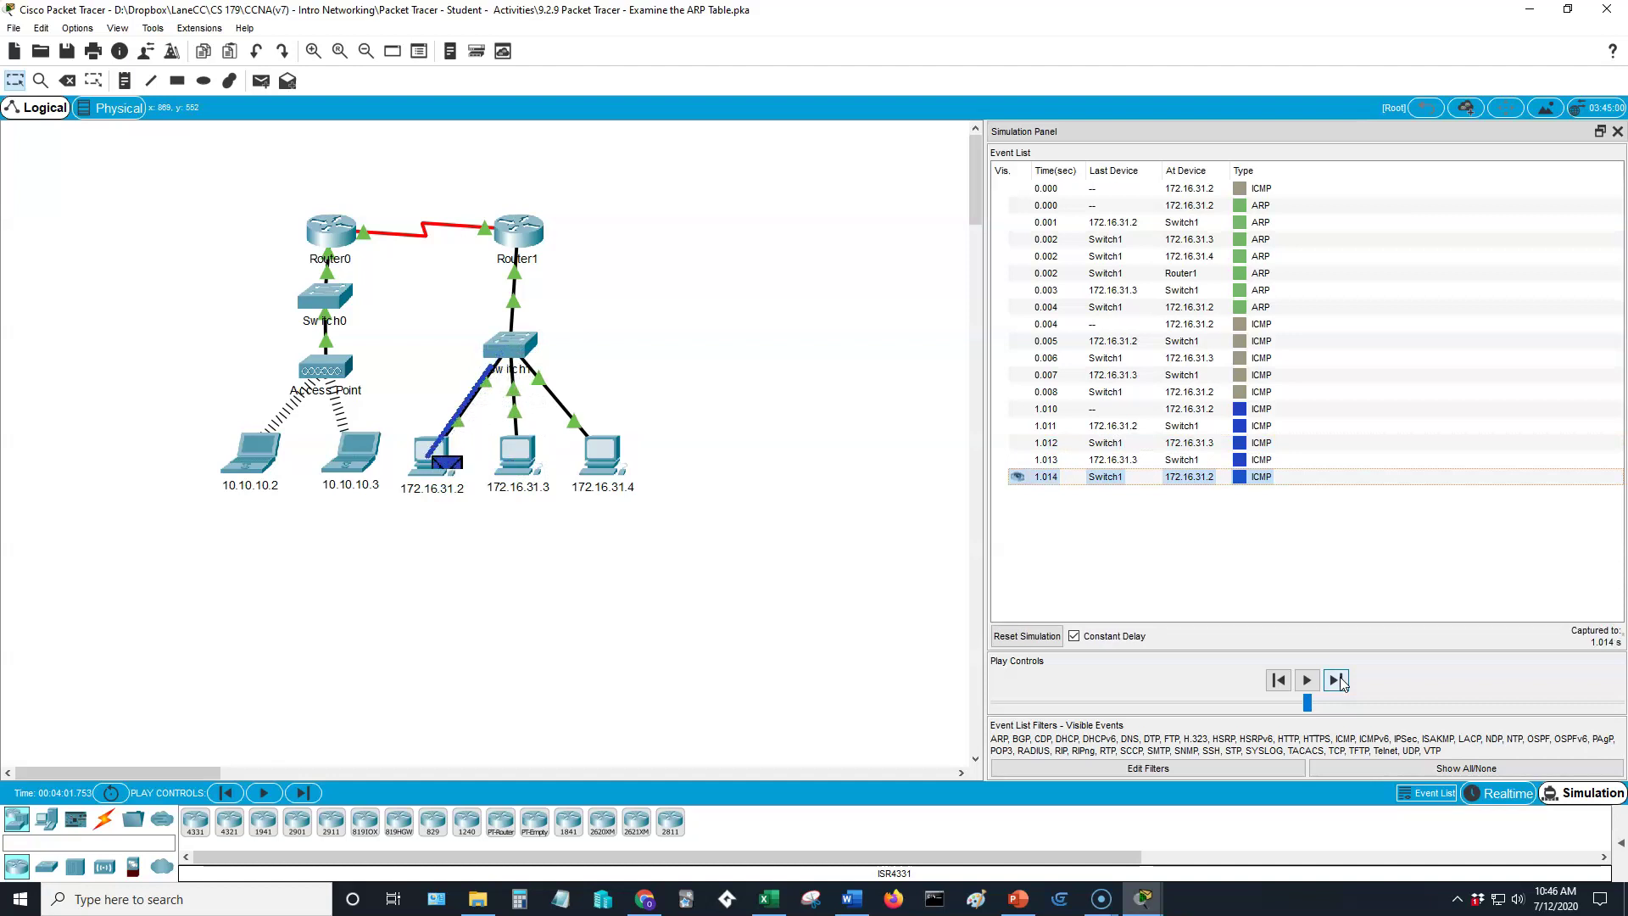
left_click(1337, 681)
left_click(1337, 681)
left_click(1337, 680)
left_click(1337, 681)
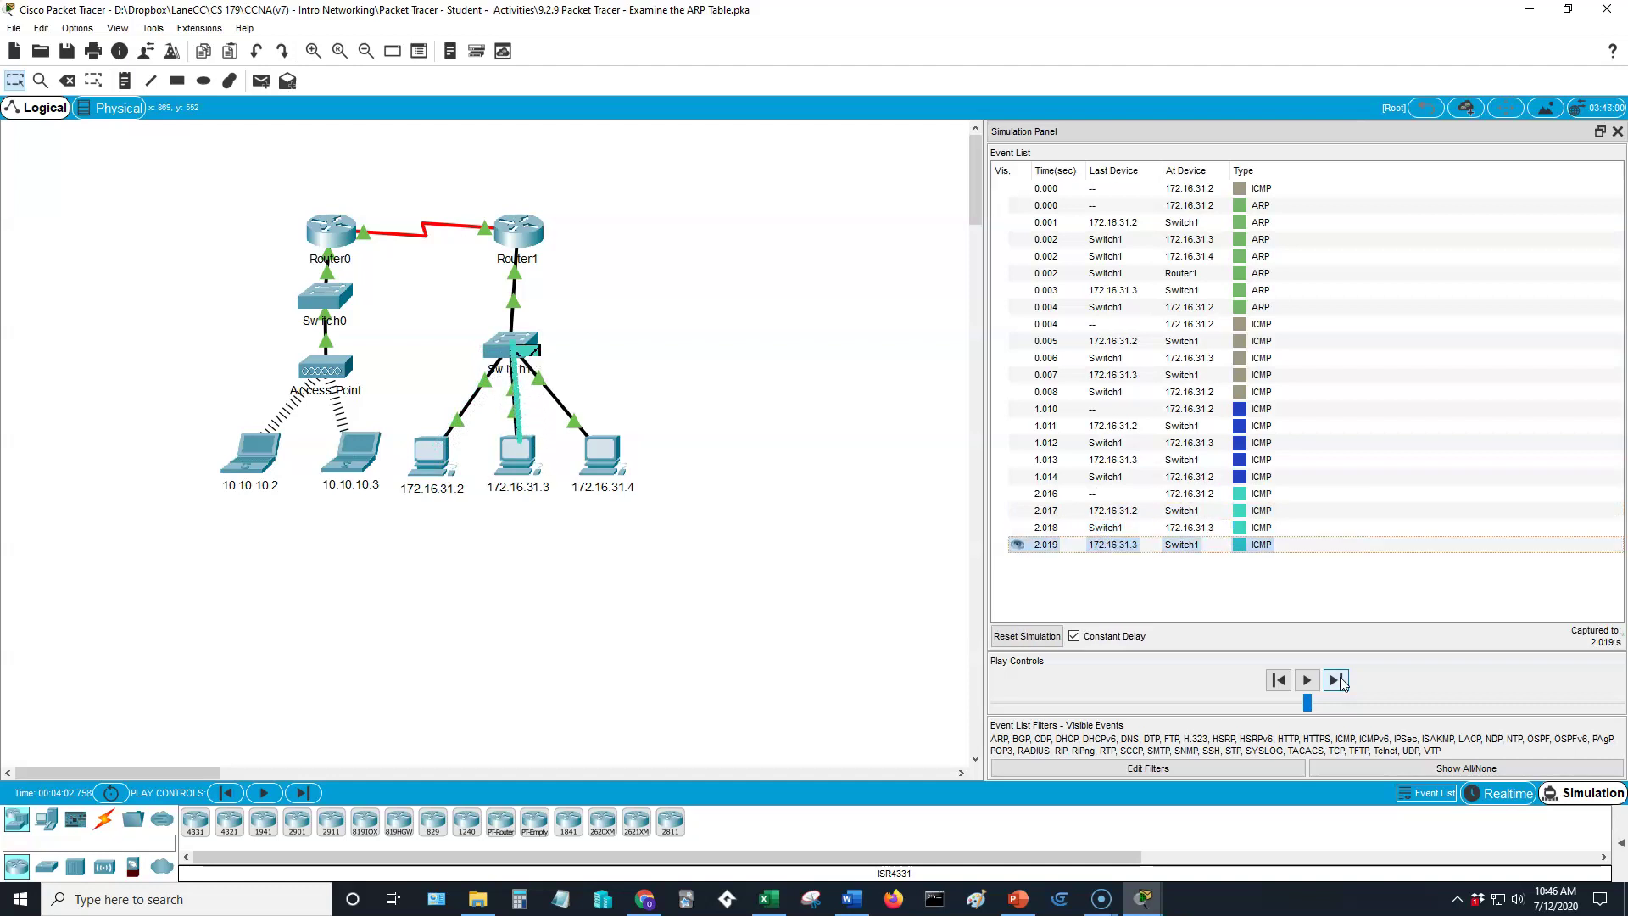
left_click(1337, 681)
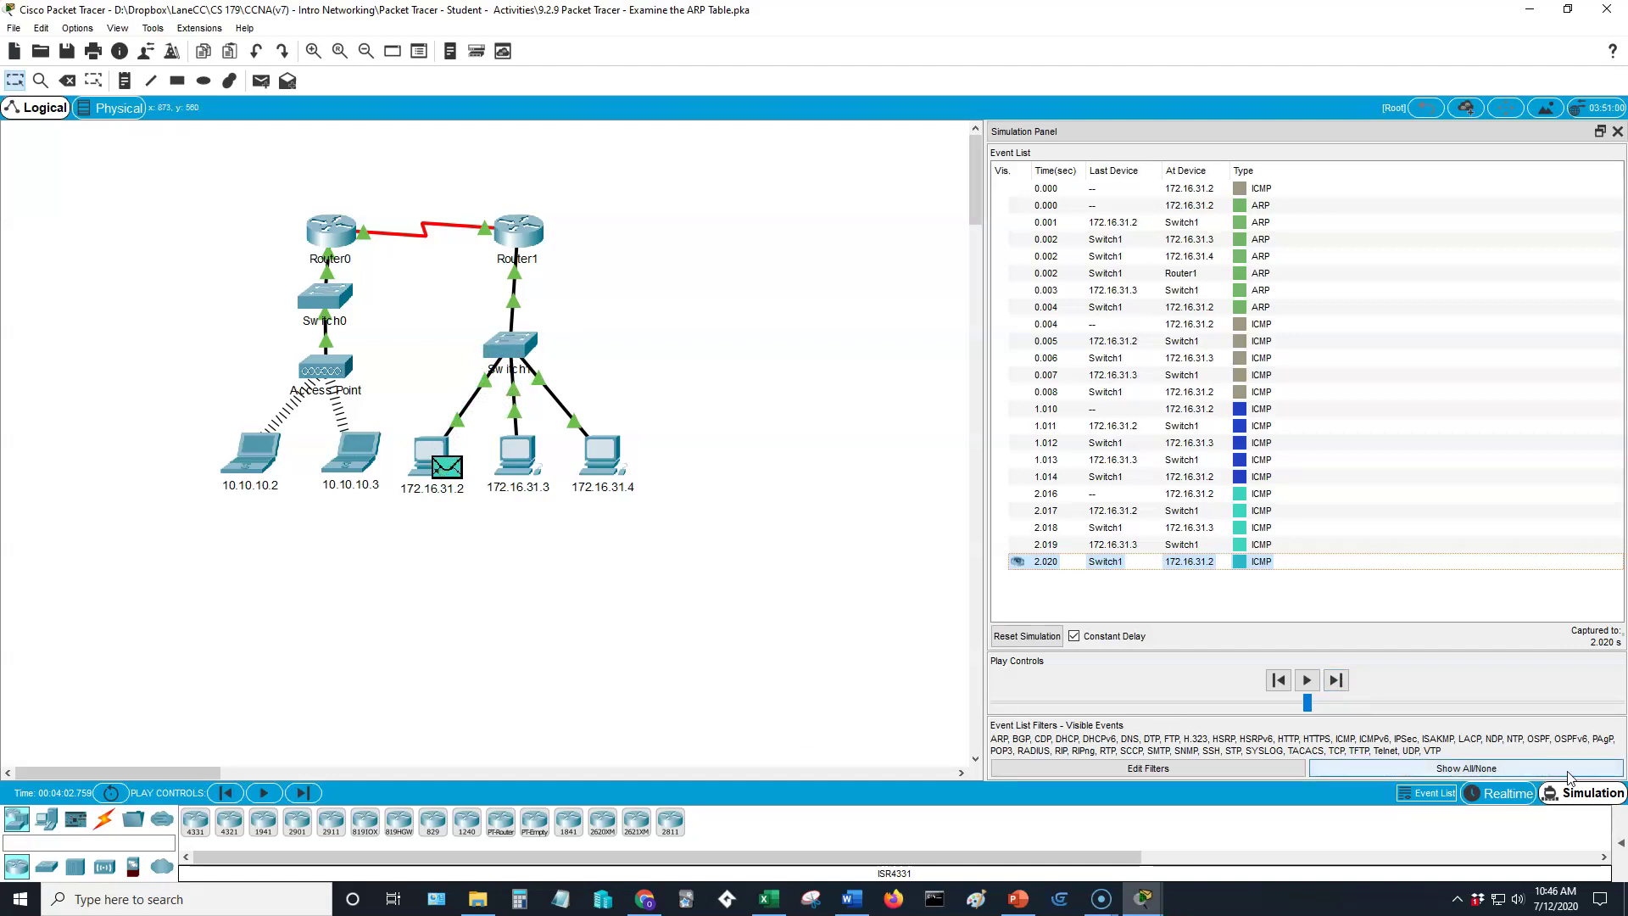
- Return to Realtime mode and display the ARP table of PC 172.16.31.2 by running arp -a in its command prompt
left_click(1504, 796)
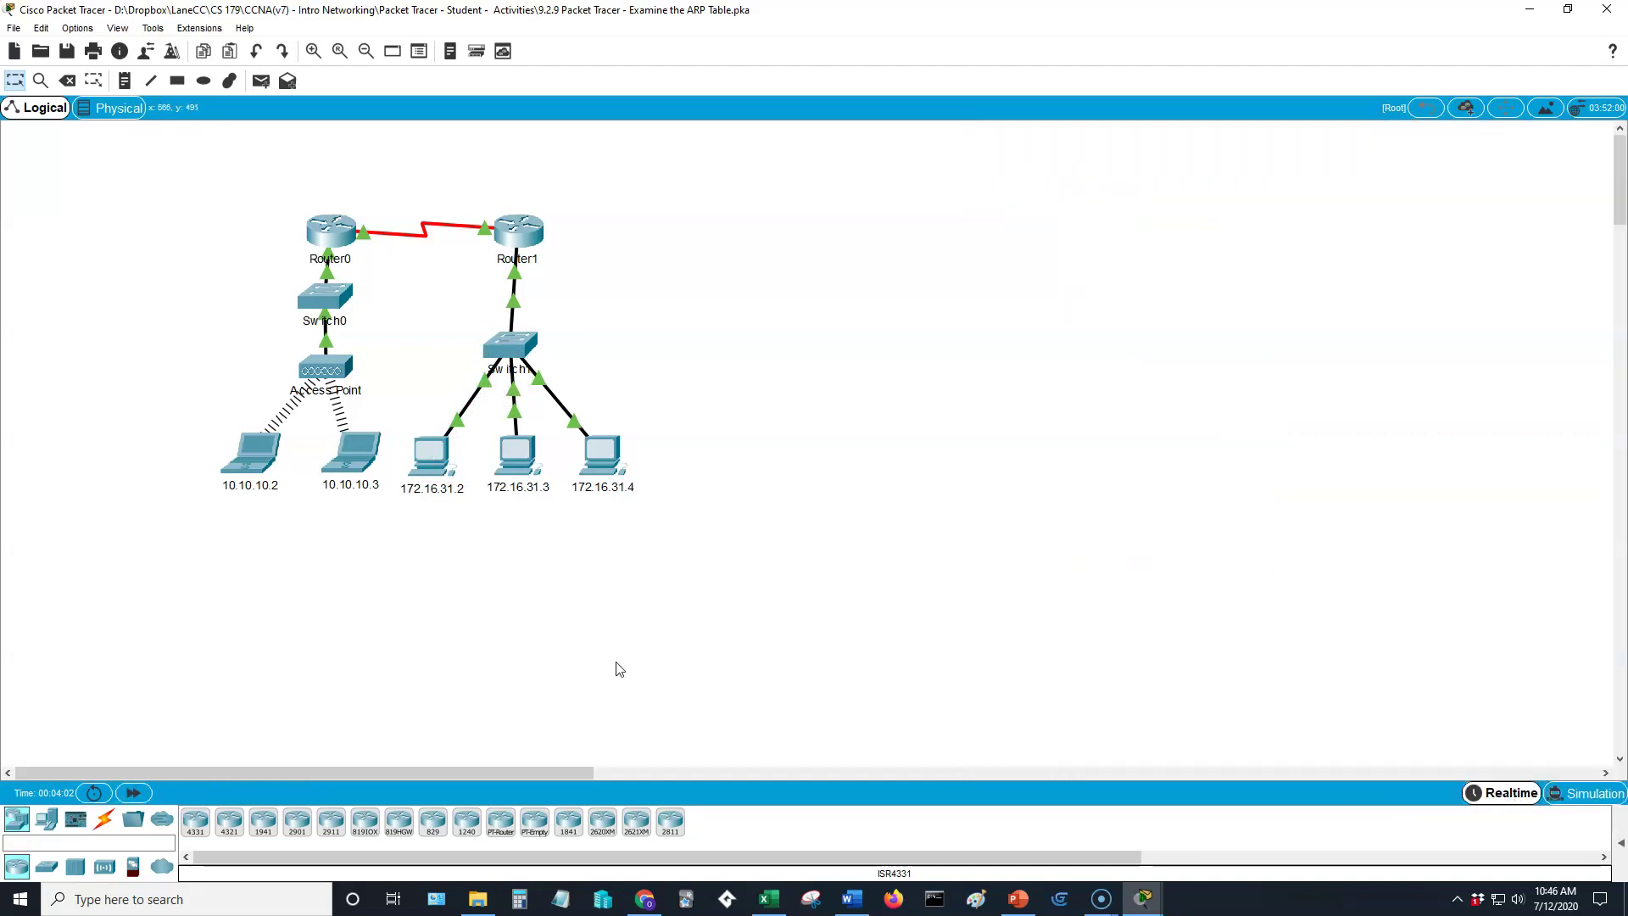
left_click(432, 458)
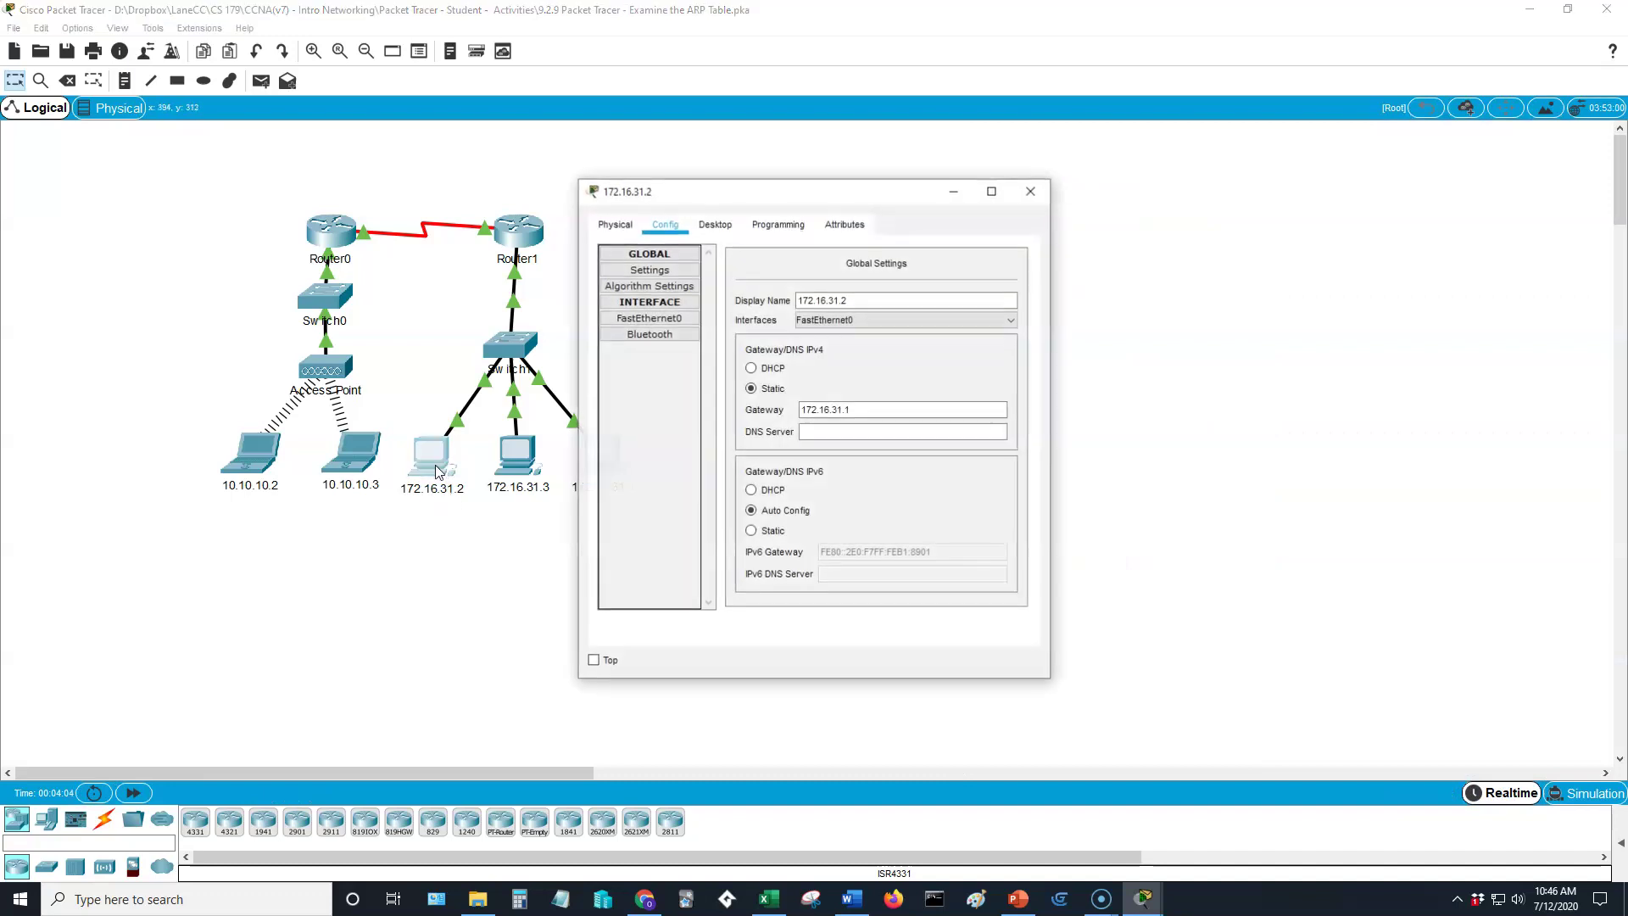
left_click(712, 227)
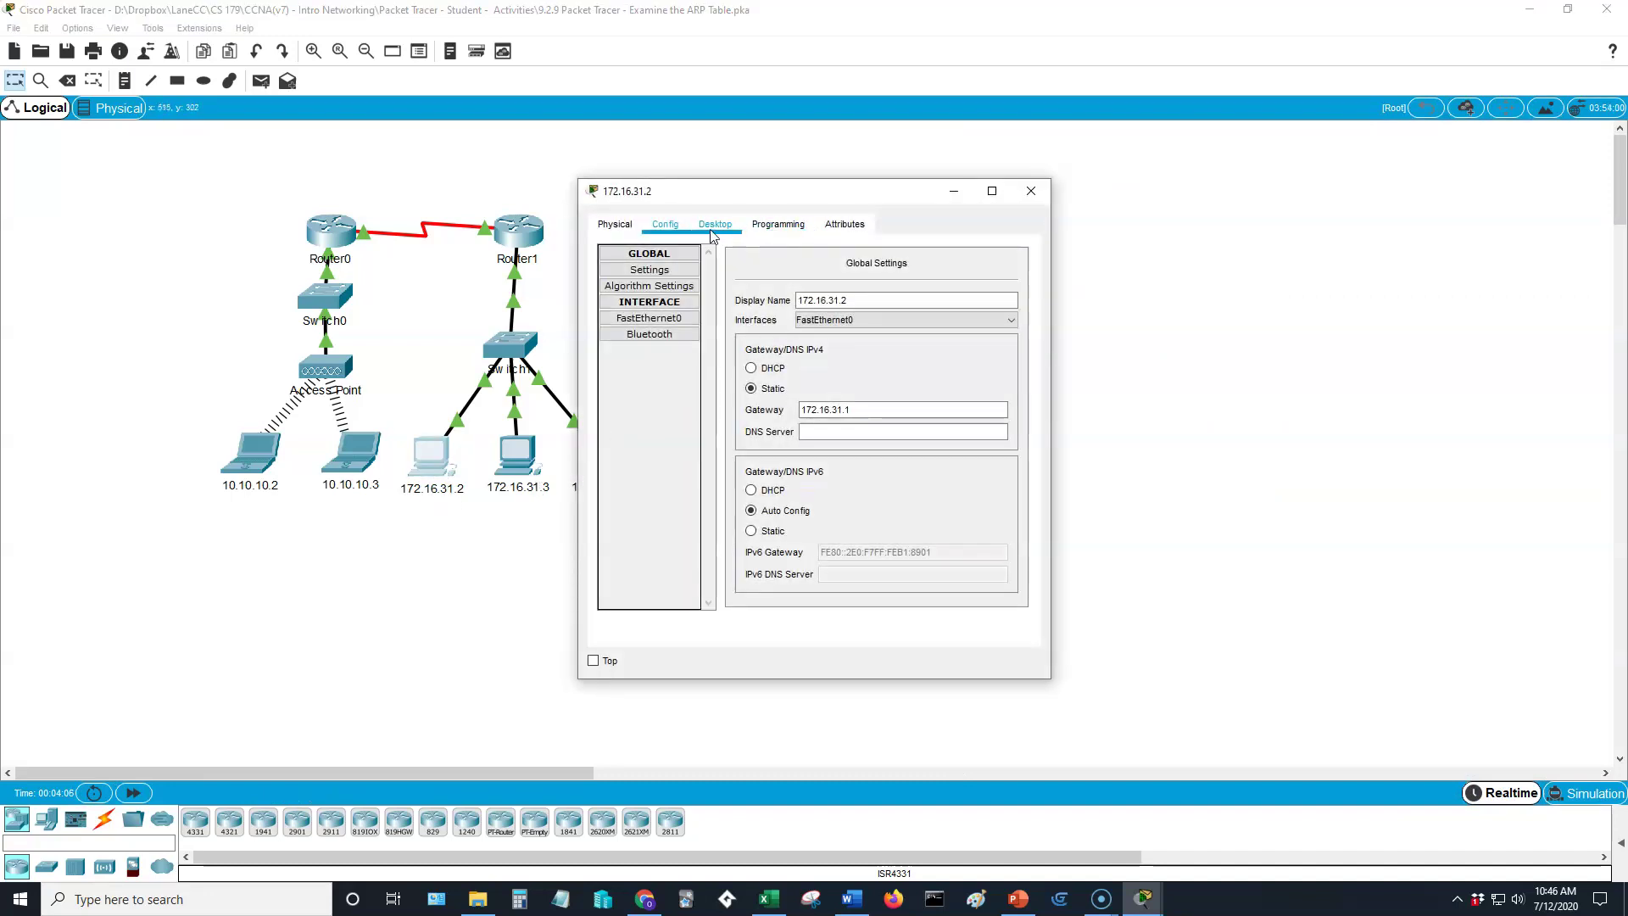
left_click(964, 297)
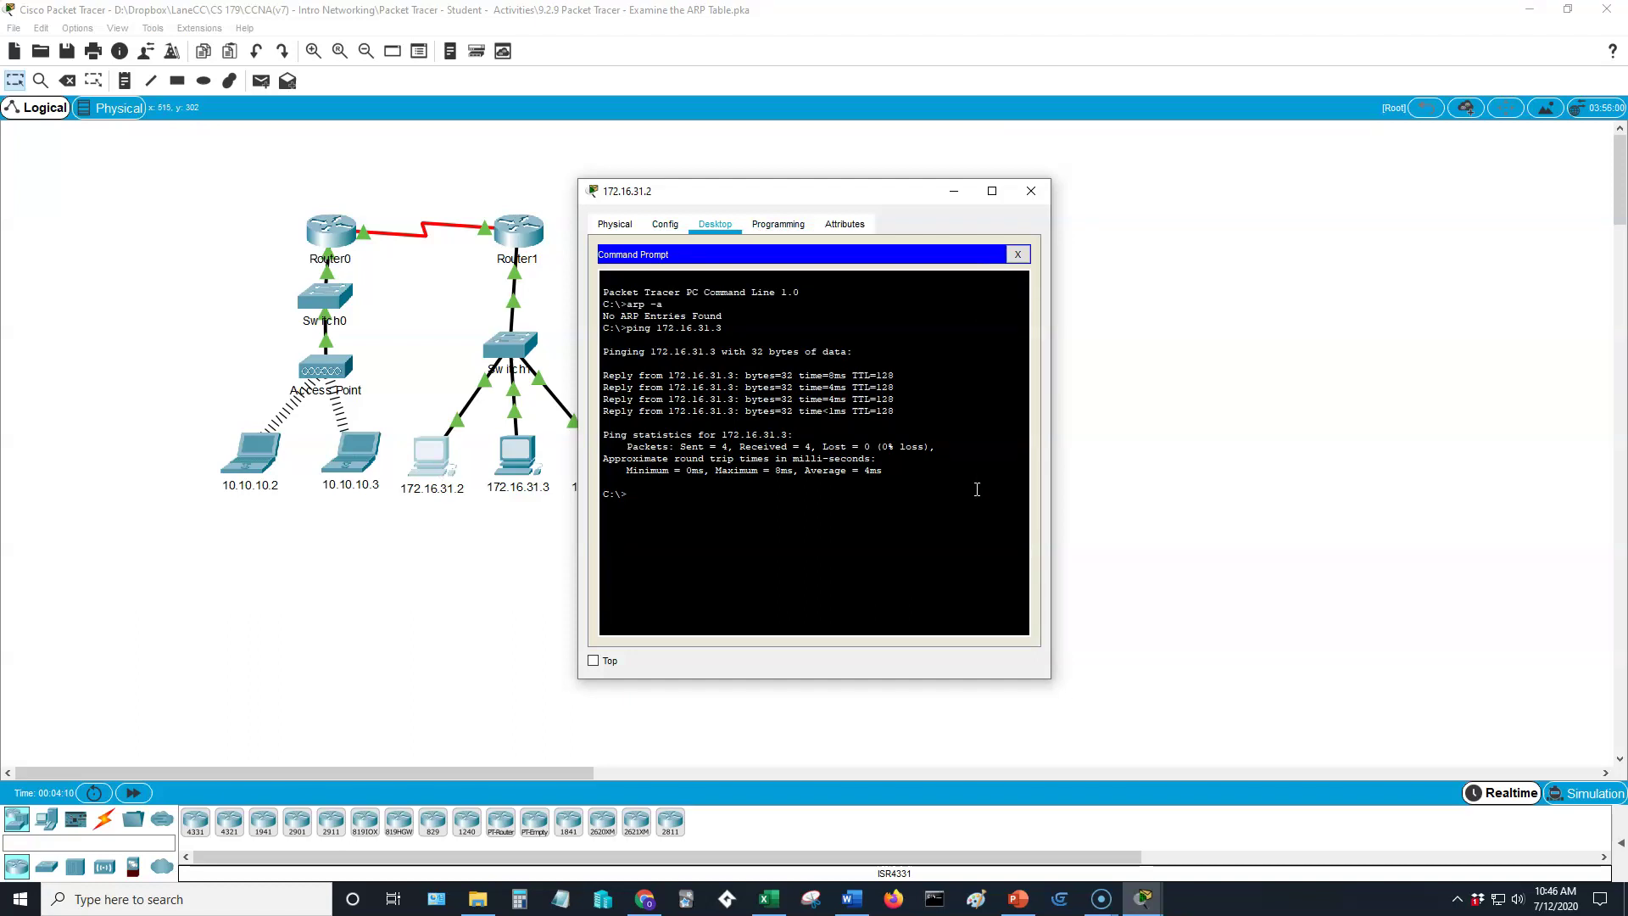
type("arp -a")
key("Return")
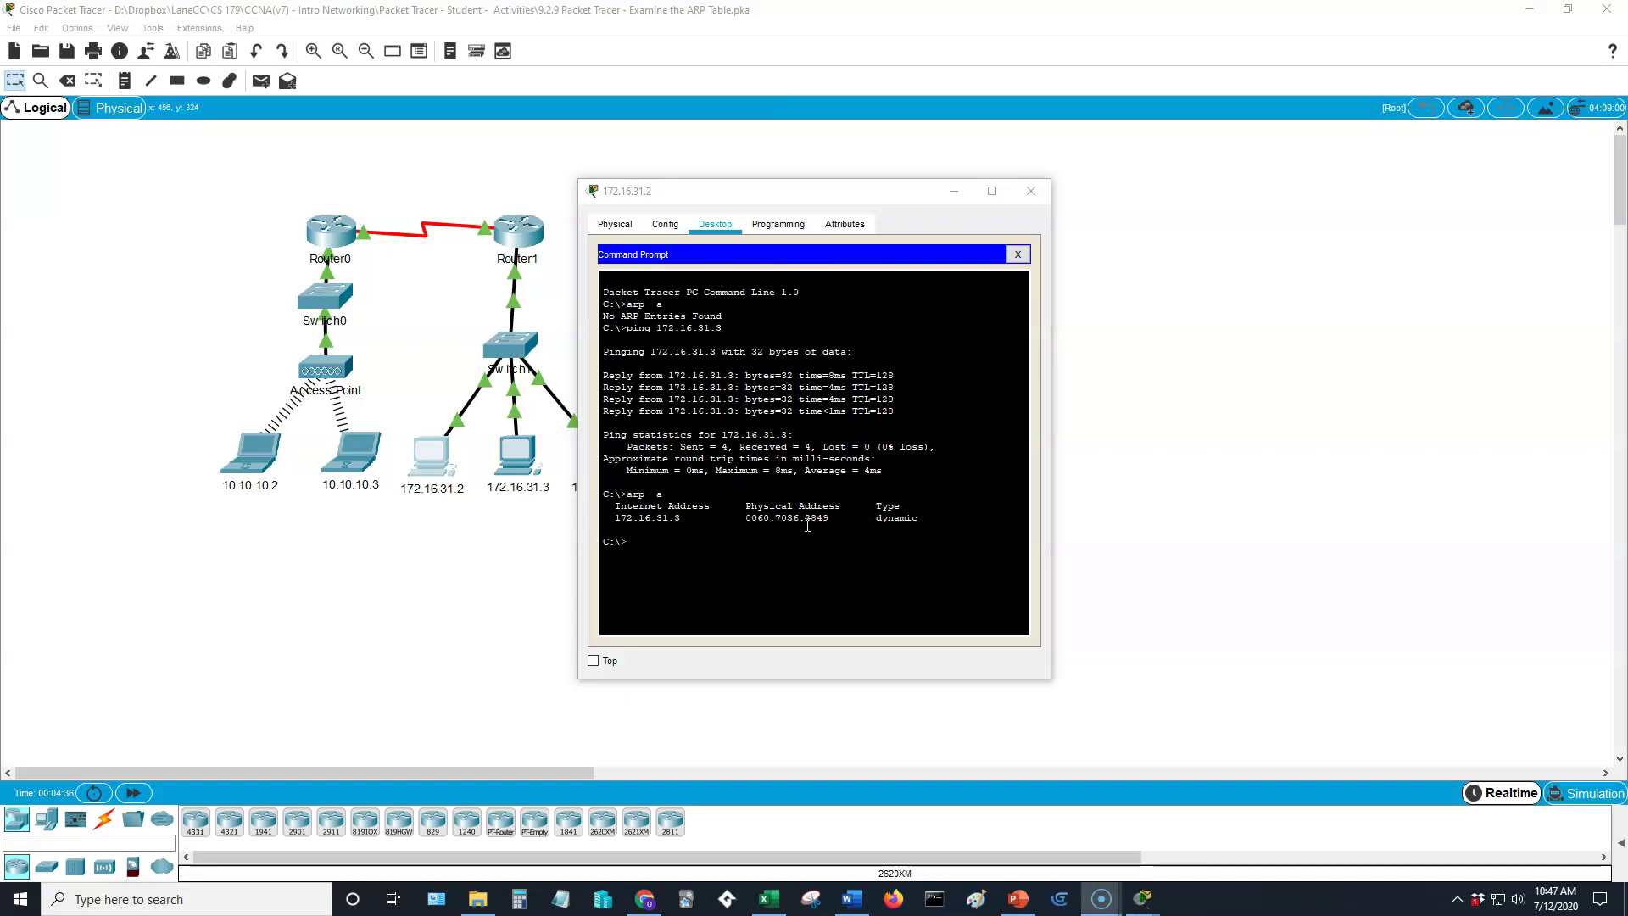
- Compare the FastEthernet0 MAC address of PC 172.16.31.3 with the ARP entry on 172.16.31.2 side by side, and close both device windows
left_click(497, 465)
left_click_drag(800, 198, 1041, 195)
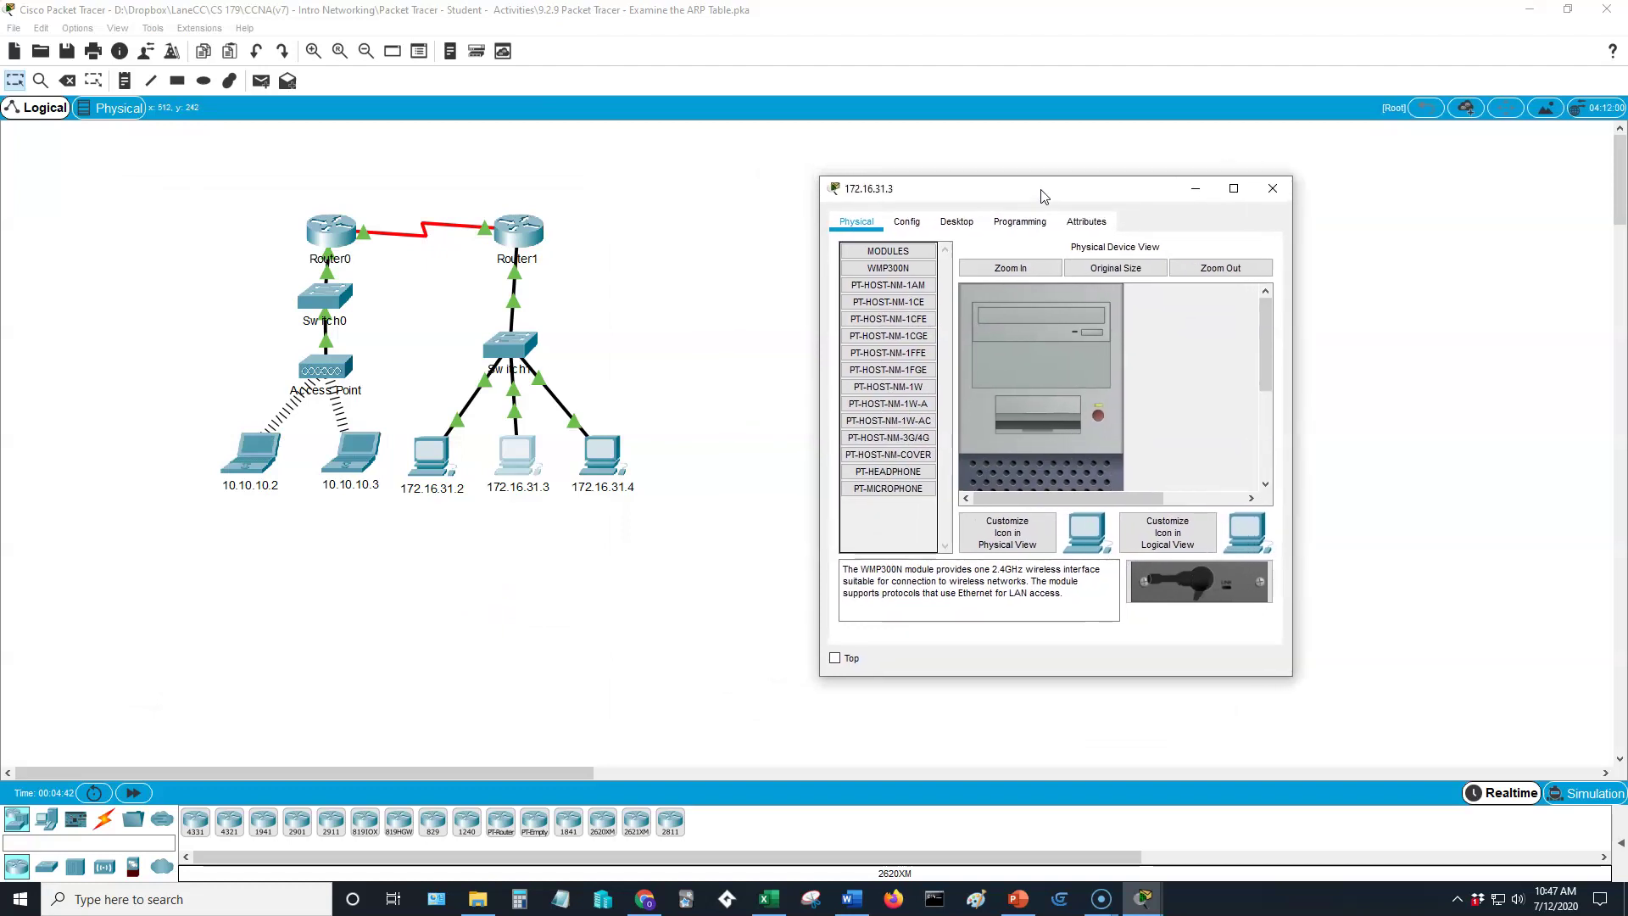
left_click(906, 222)
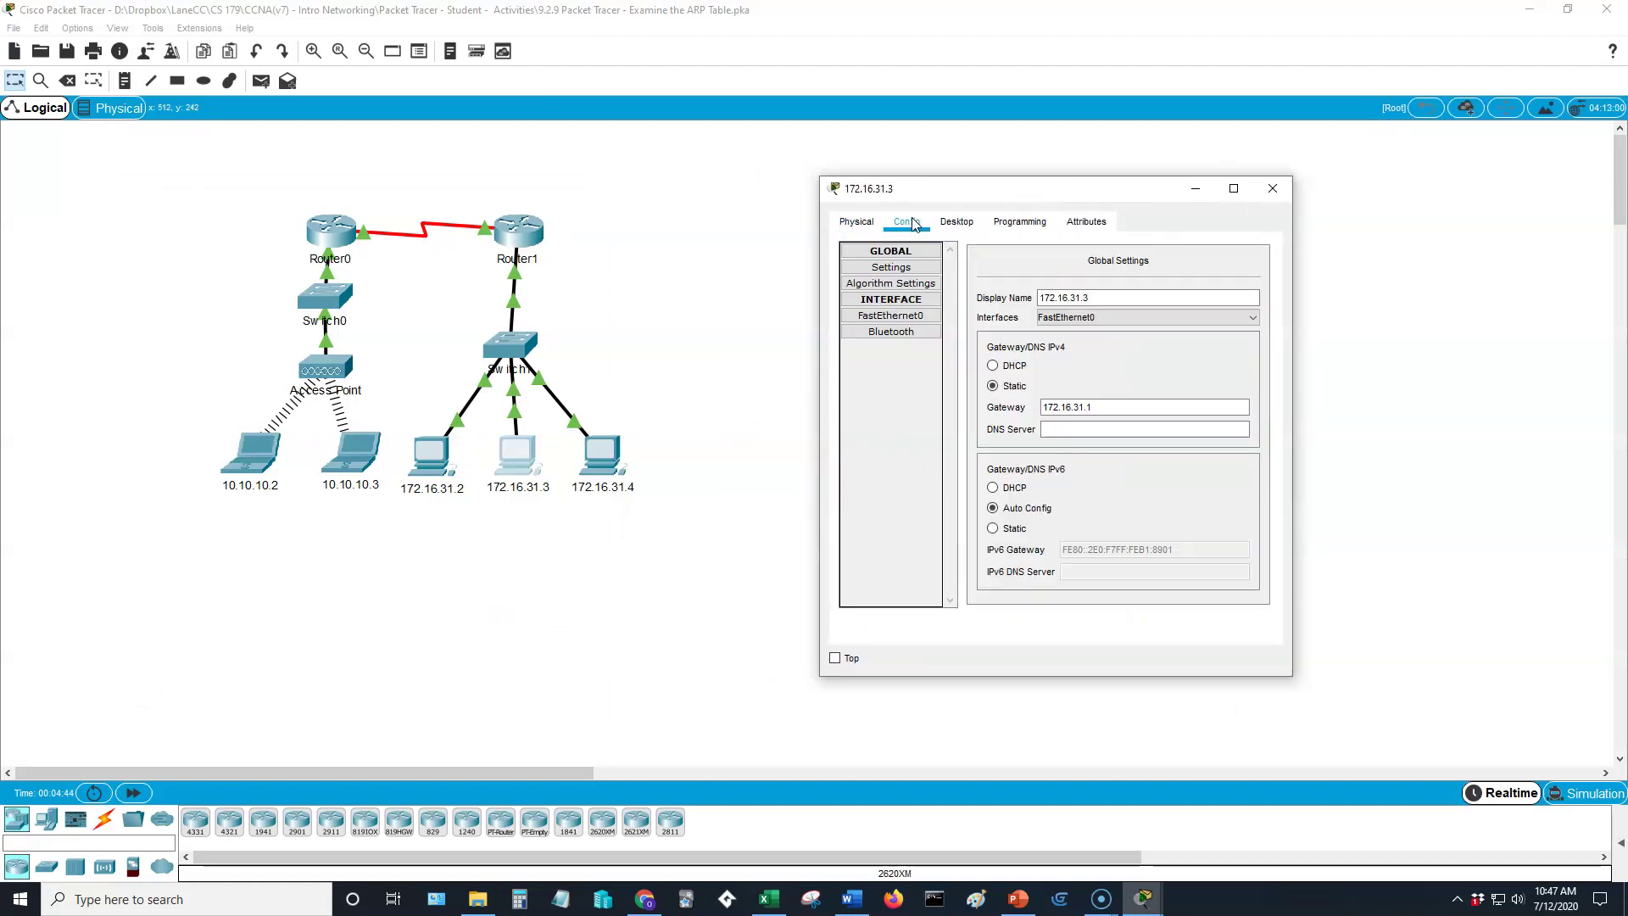
left_click(890, 316)
left_click(549, 778)
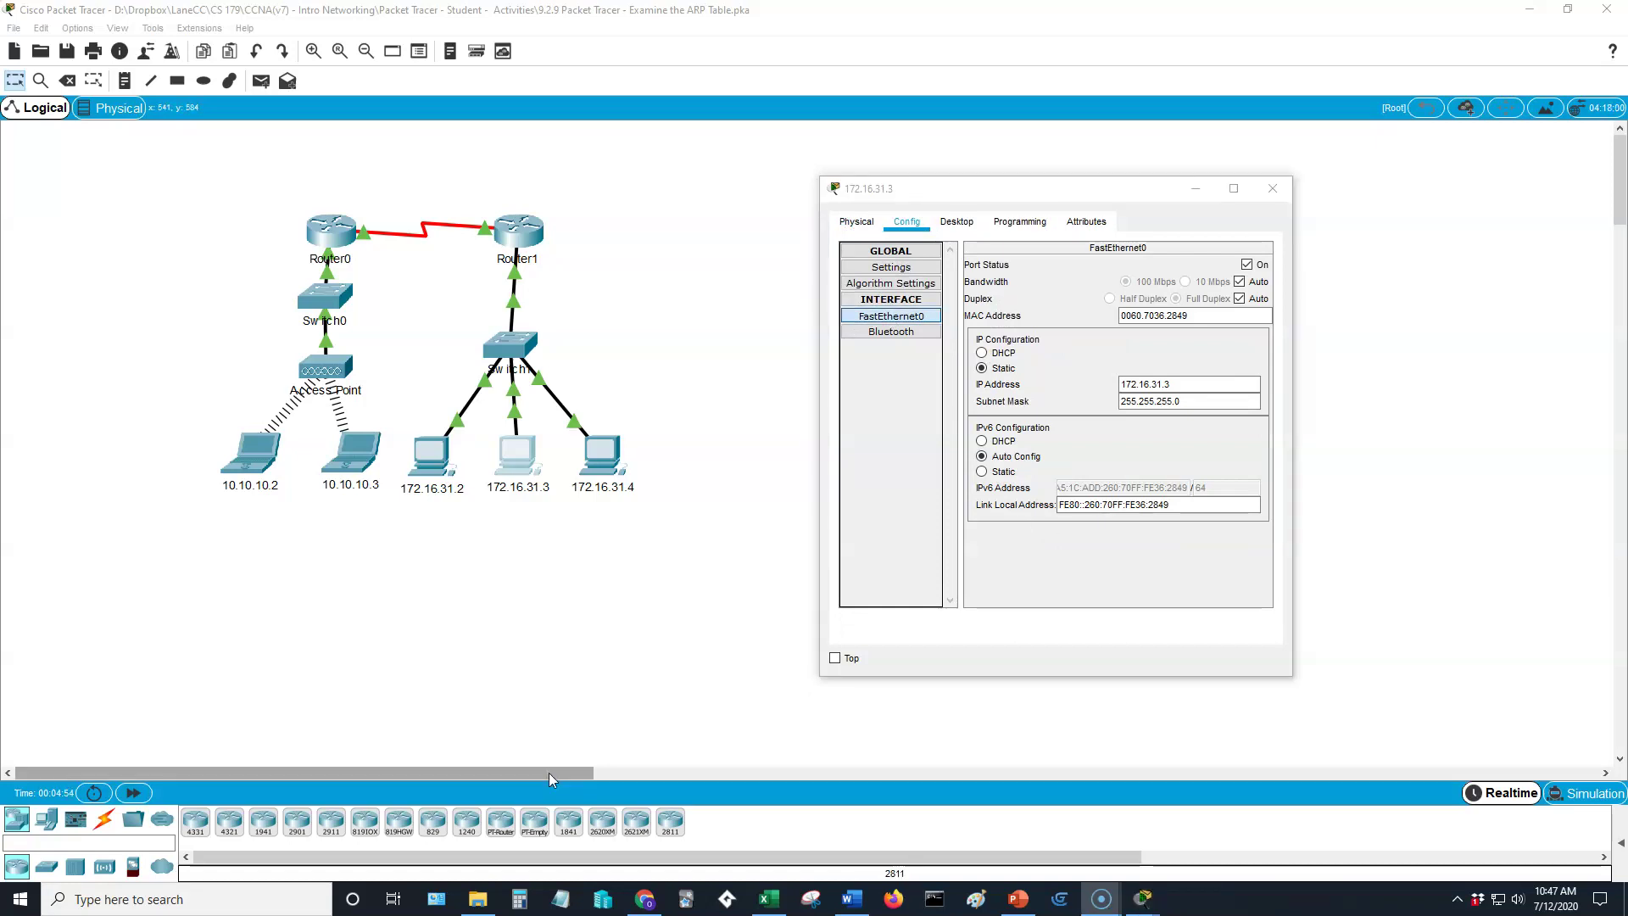
mouse_move(1159, 904)
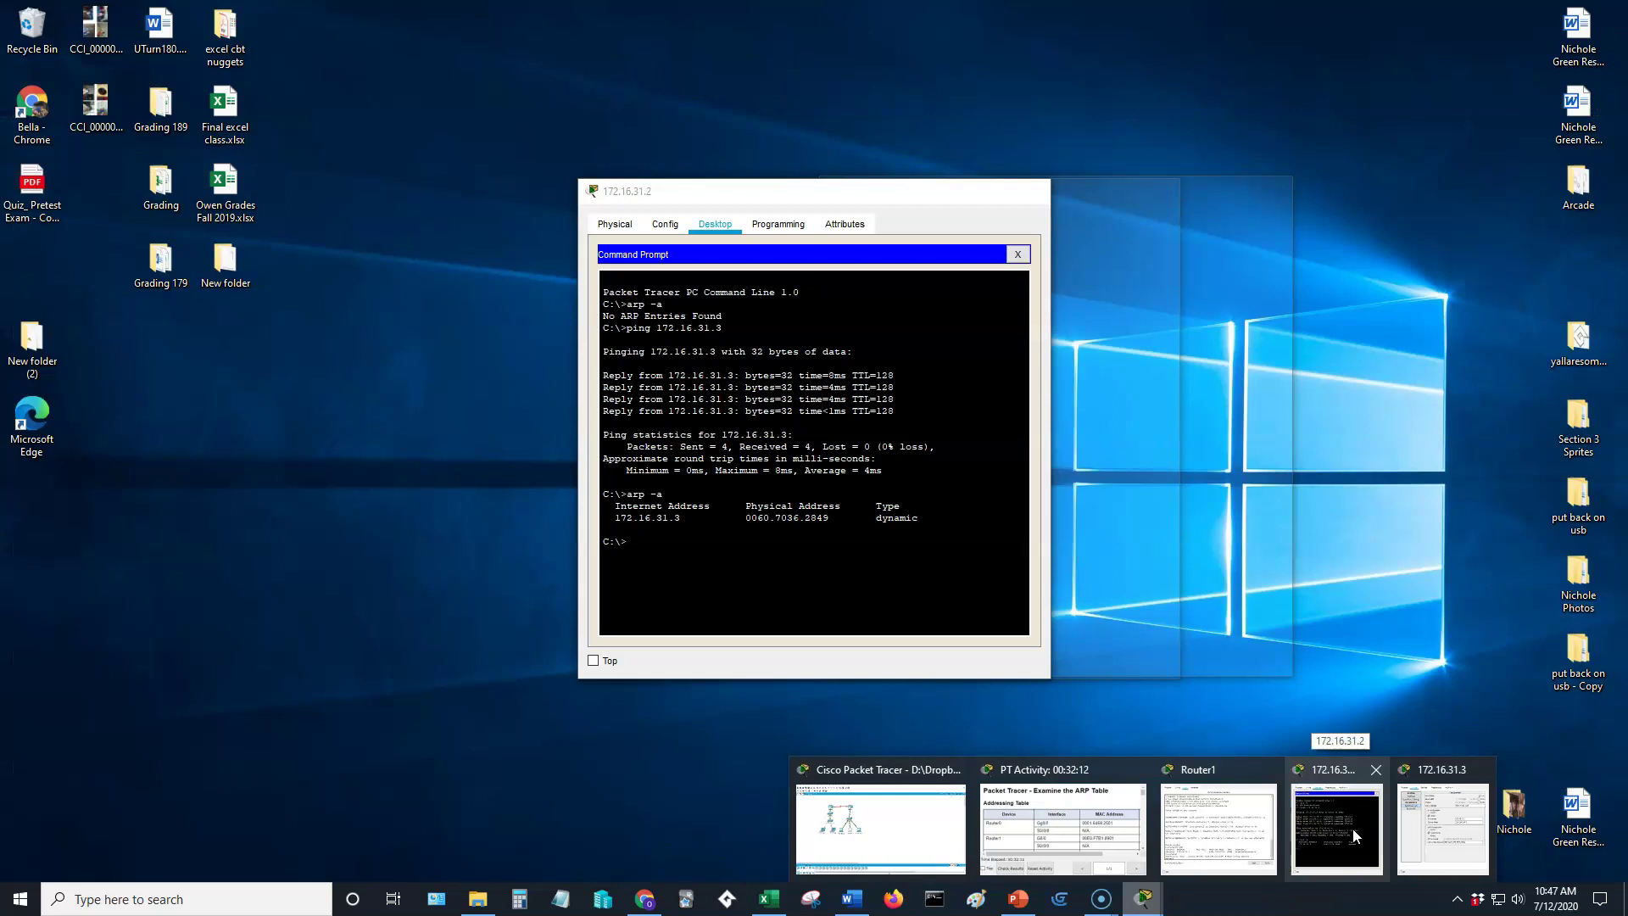
left_click(1354, 835)
left_click_drag(879, 197, 619, 192)
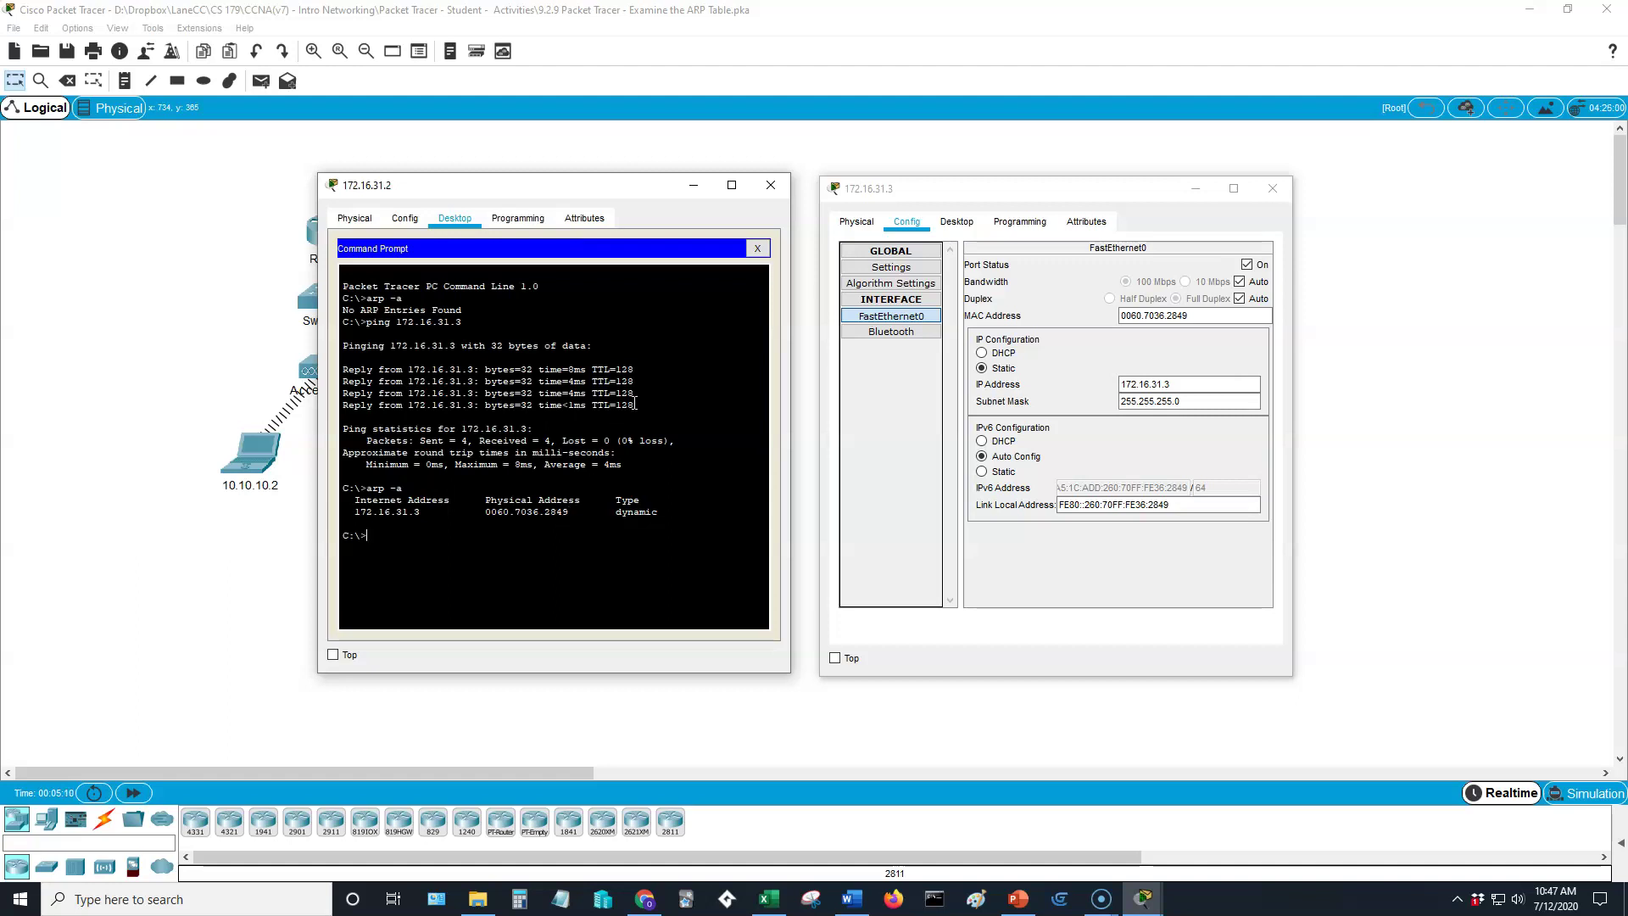
left_click(1274, 188)
left_click(770, 185)
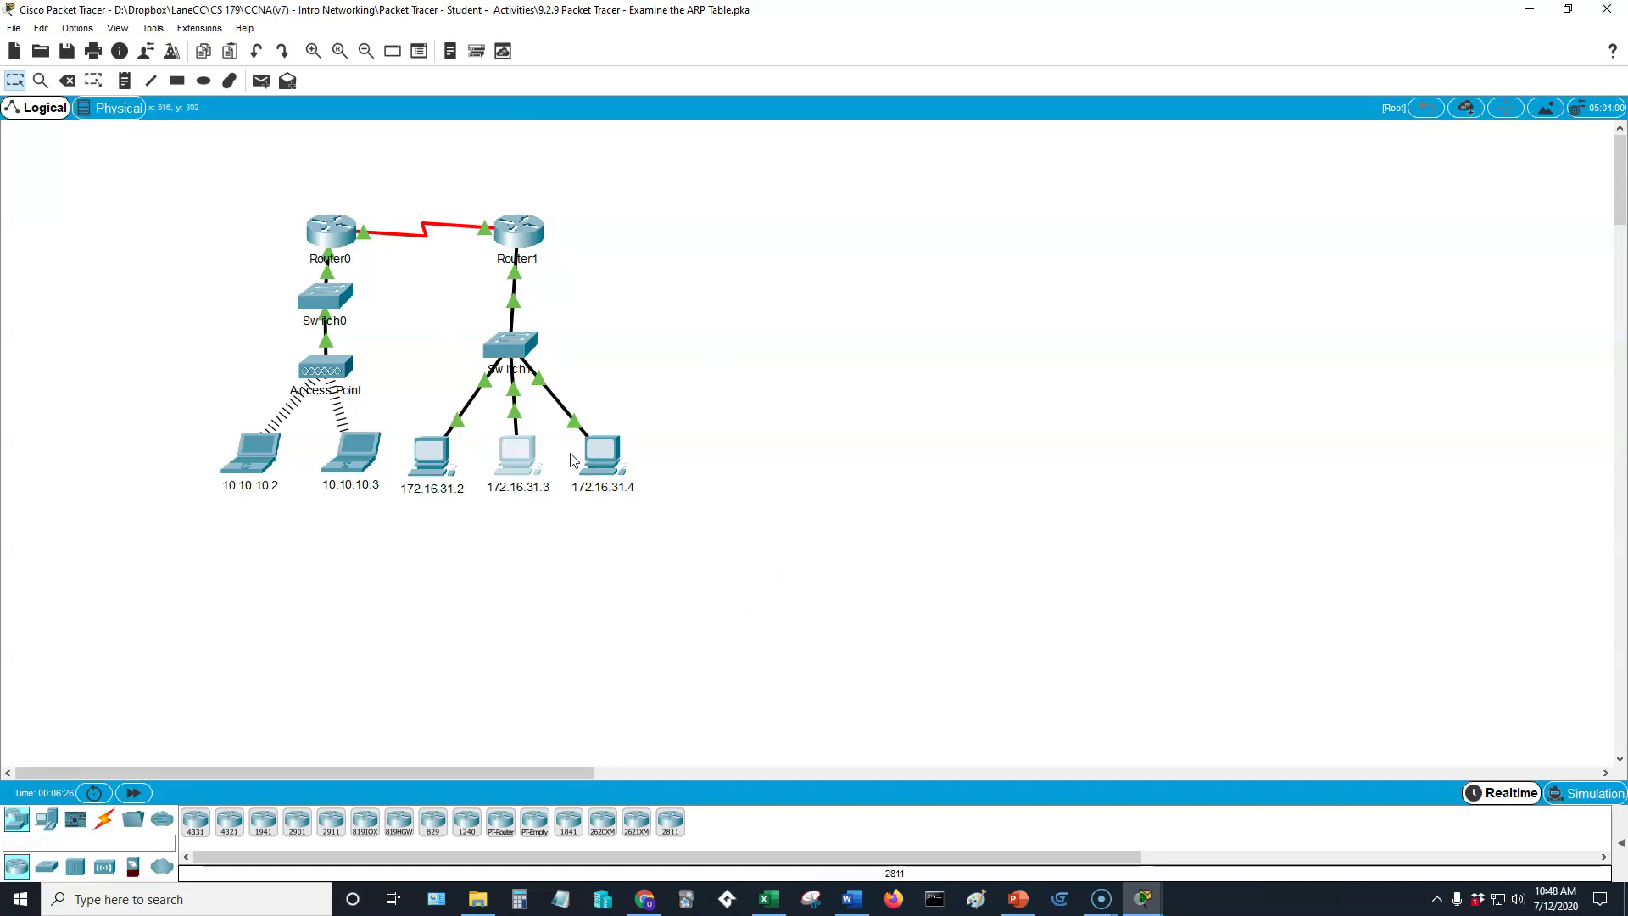
- Switch to Simulation mode and ping 10.10.10.2 from the command prompt of PC 172.16.31.4
left_click(607, 457)
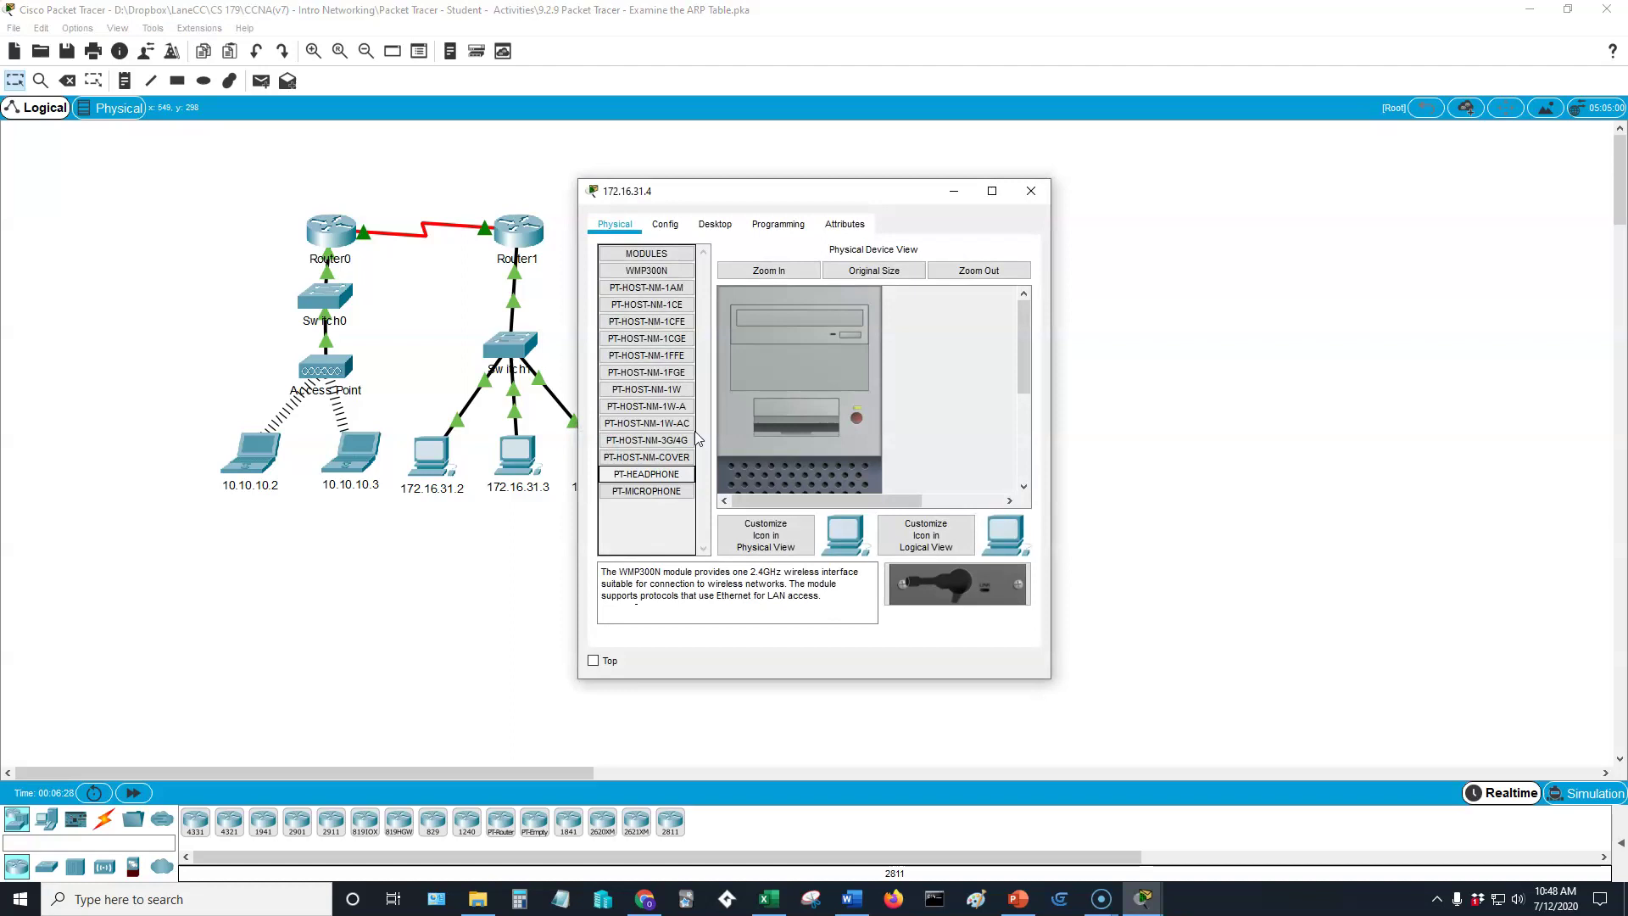
left_click_drag(767, 198, 830, 180)
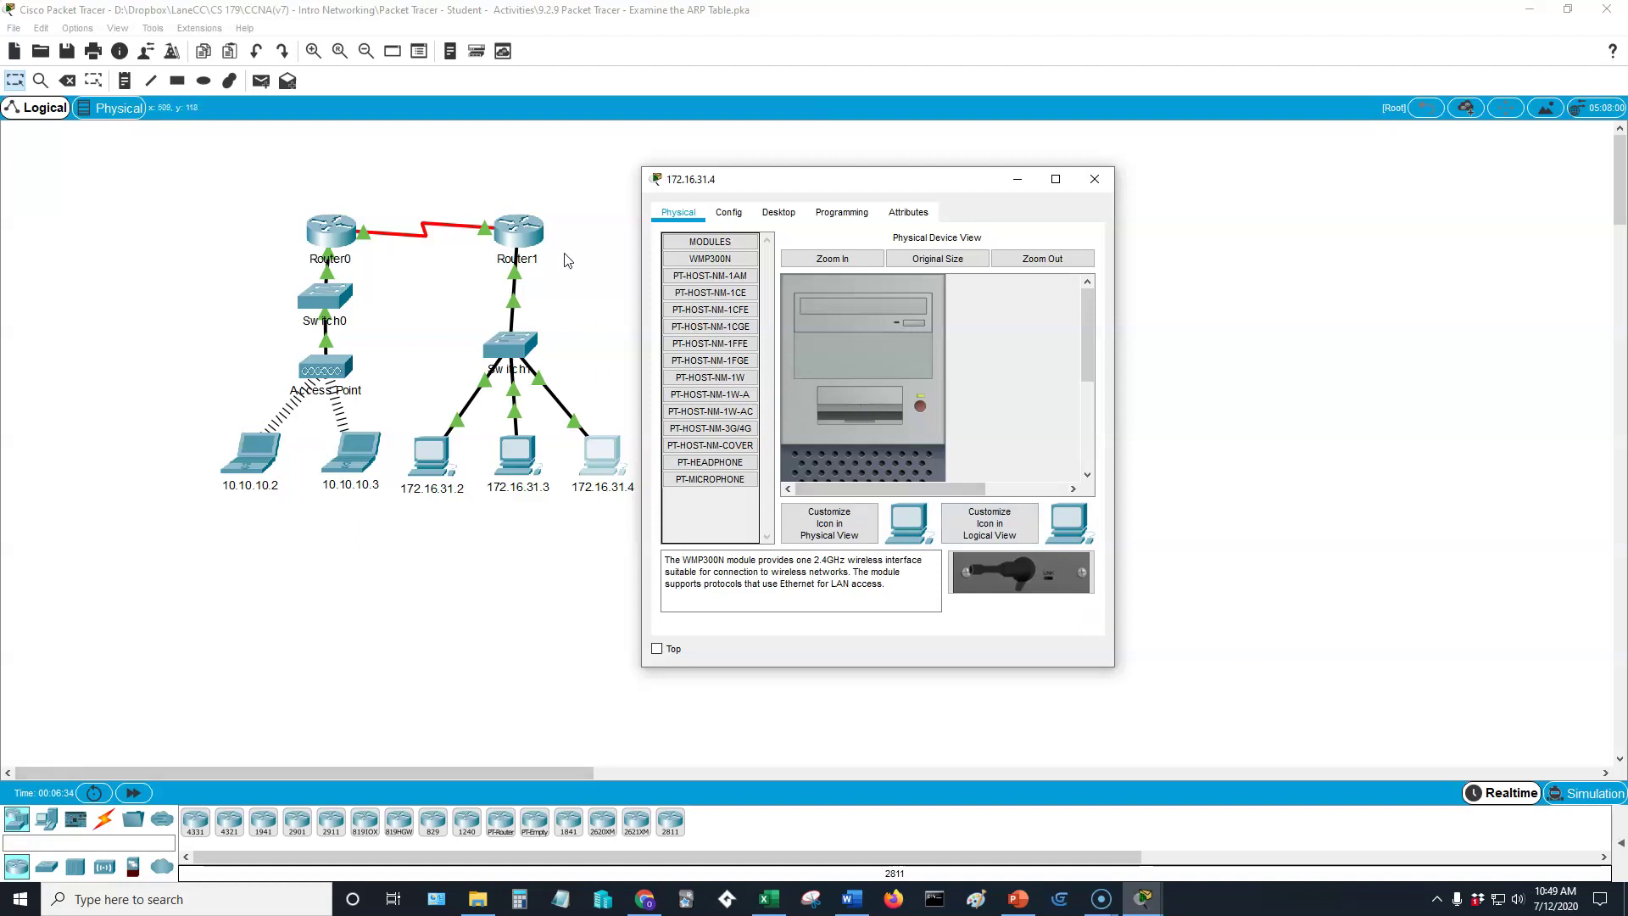
left_click(1582, 795)
left_click(600, 454)
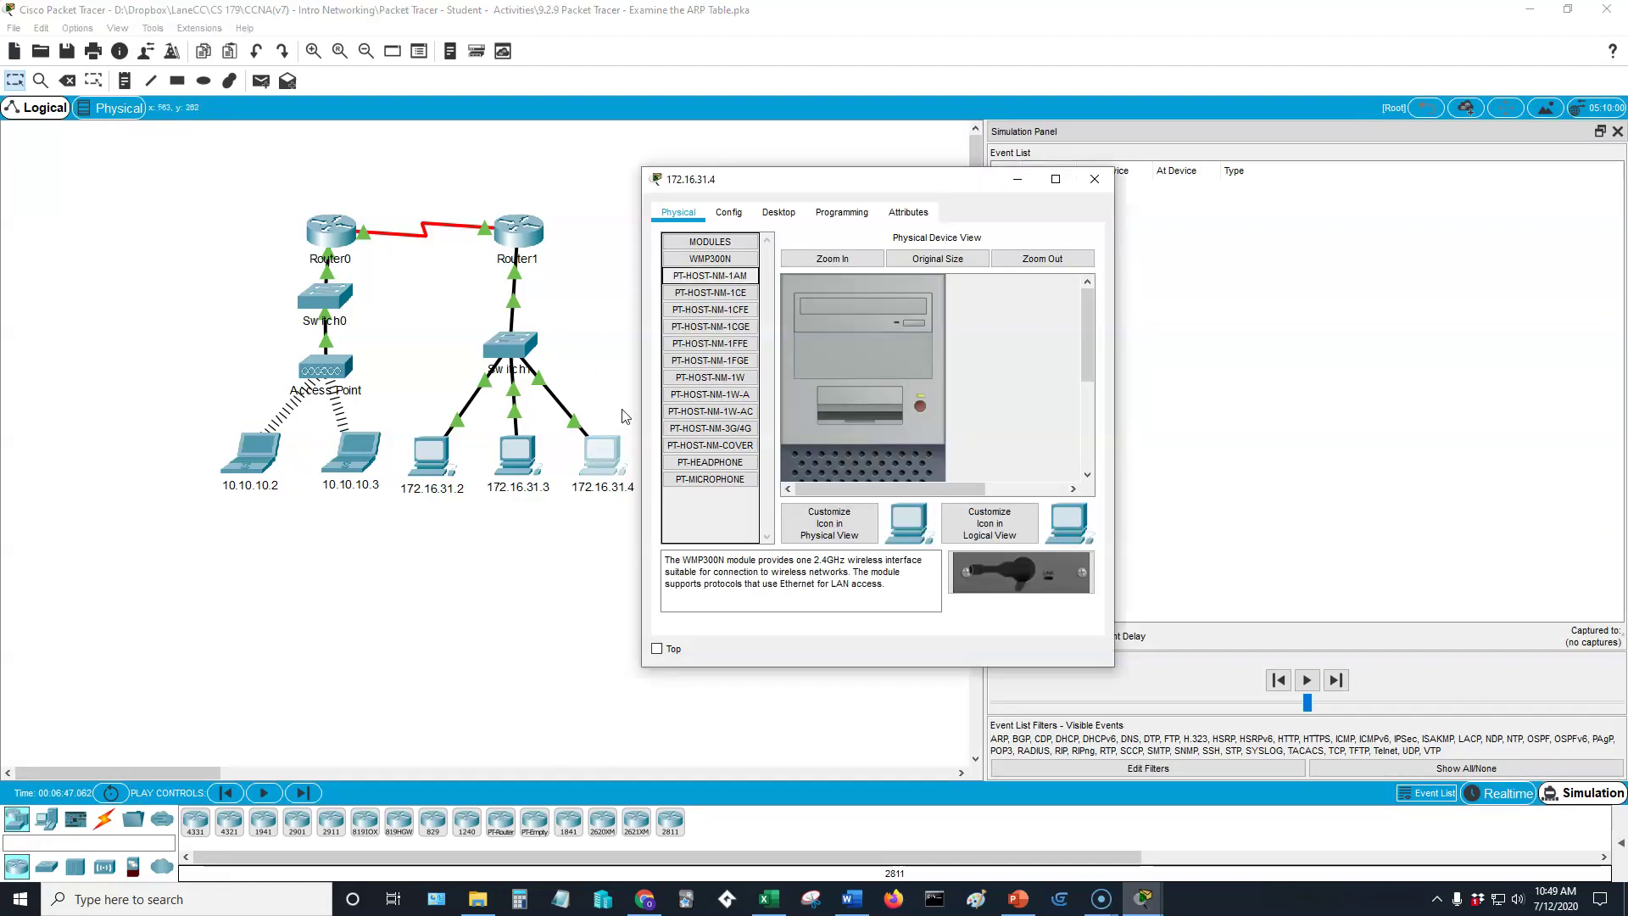
left_click_drag(854, 195, 835, 255)
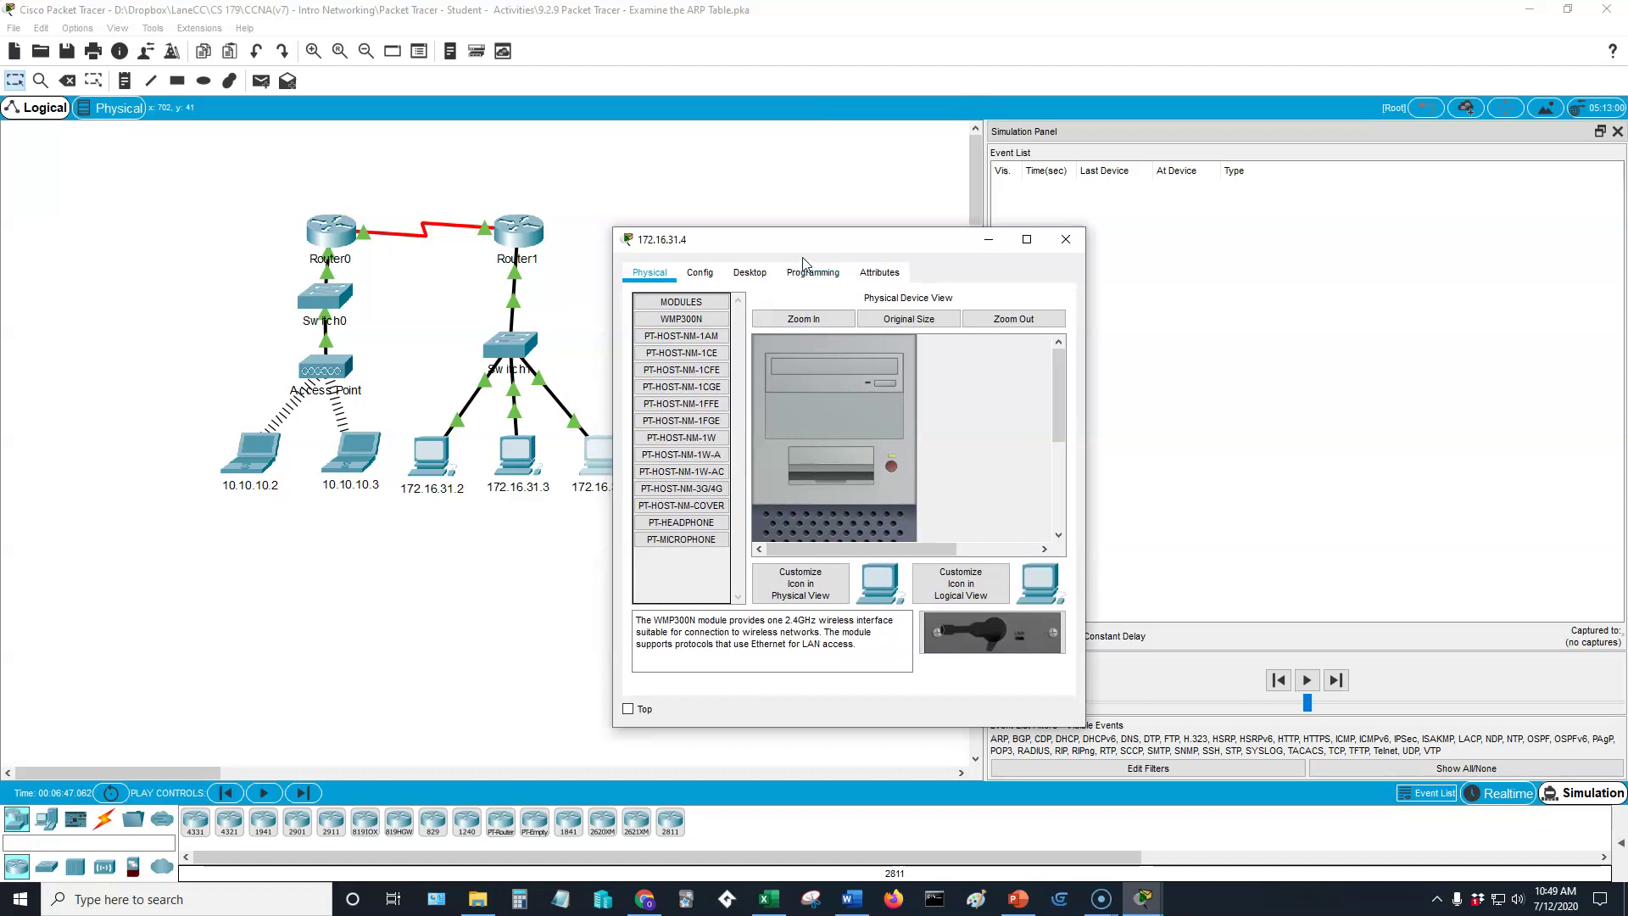
left_click(757, 272)
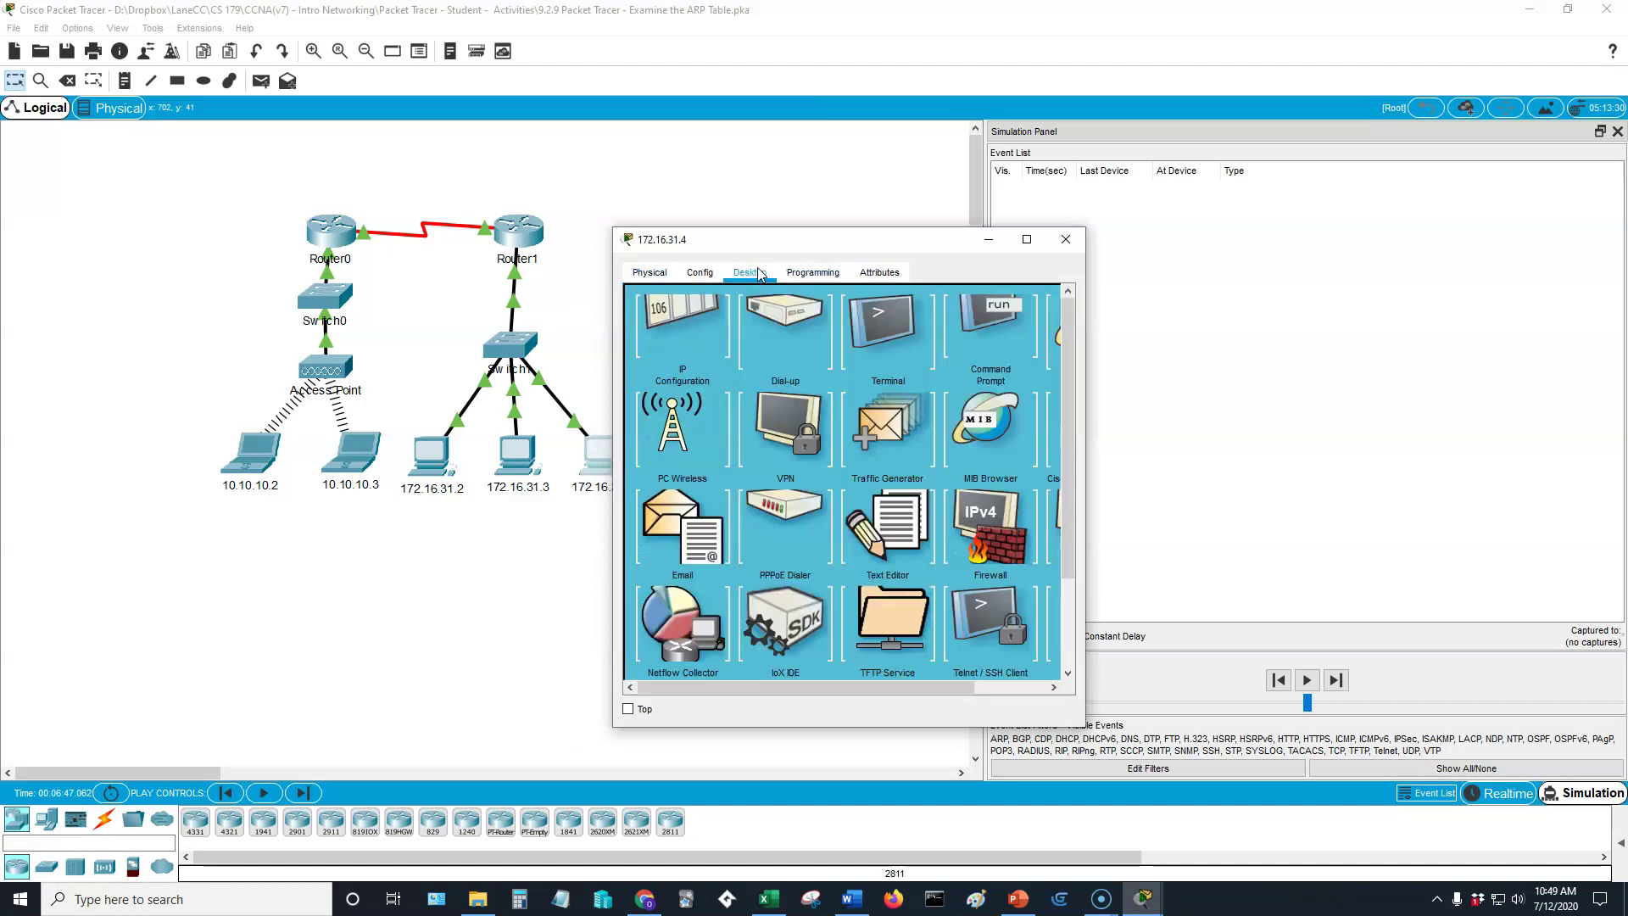
left_click(990, 356)
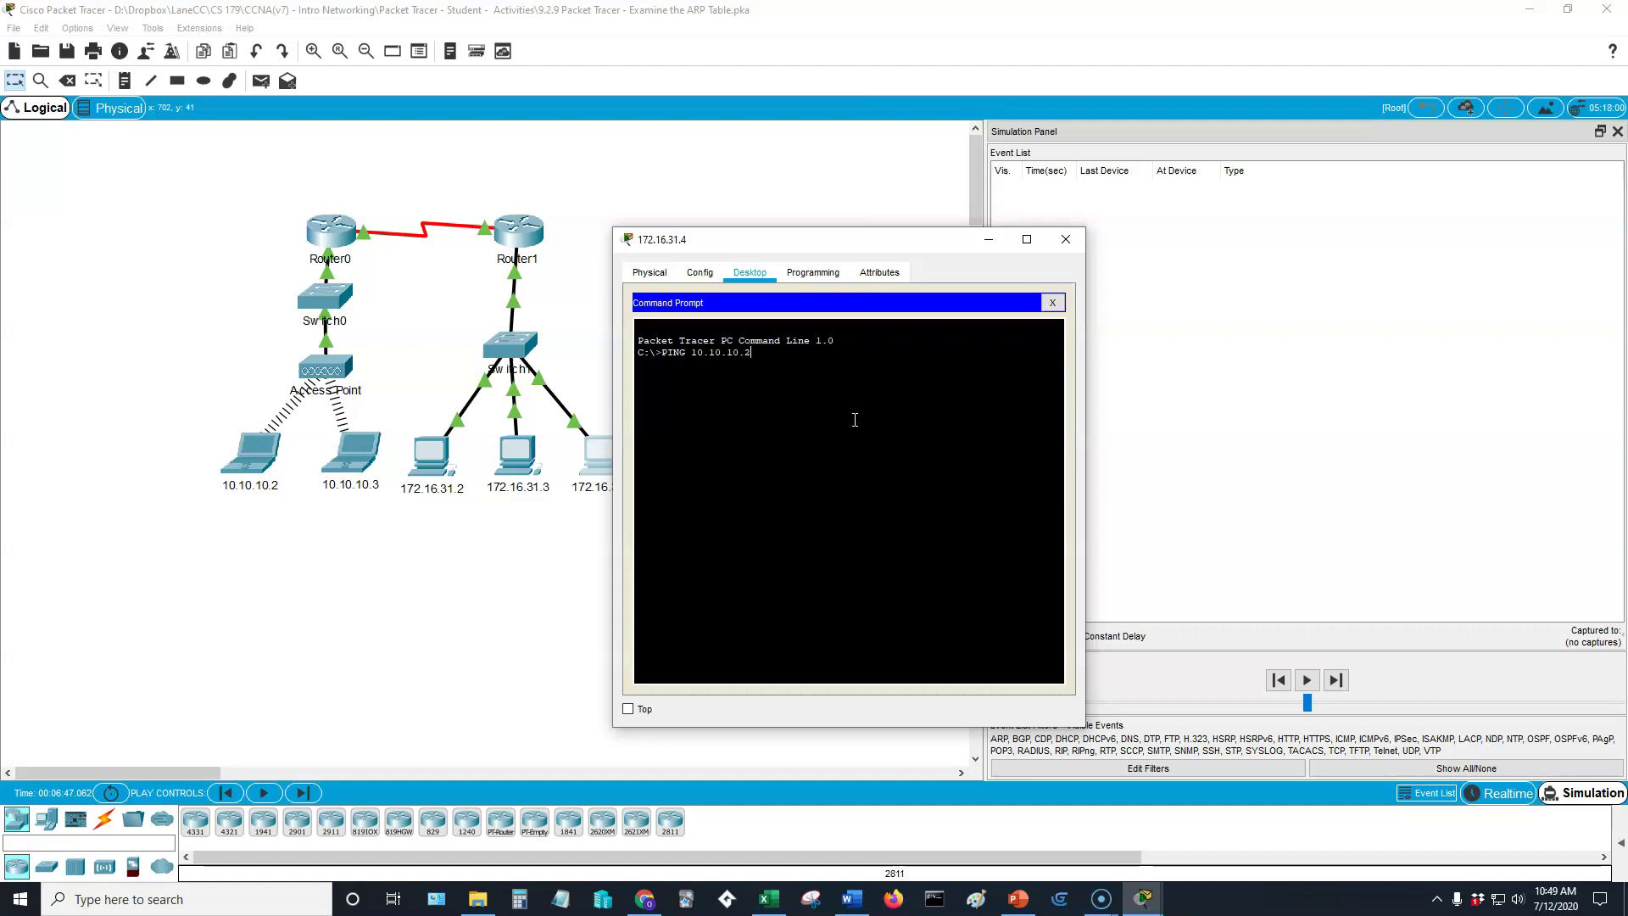
type("PING 10.10.10.2")
key("Return")
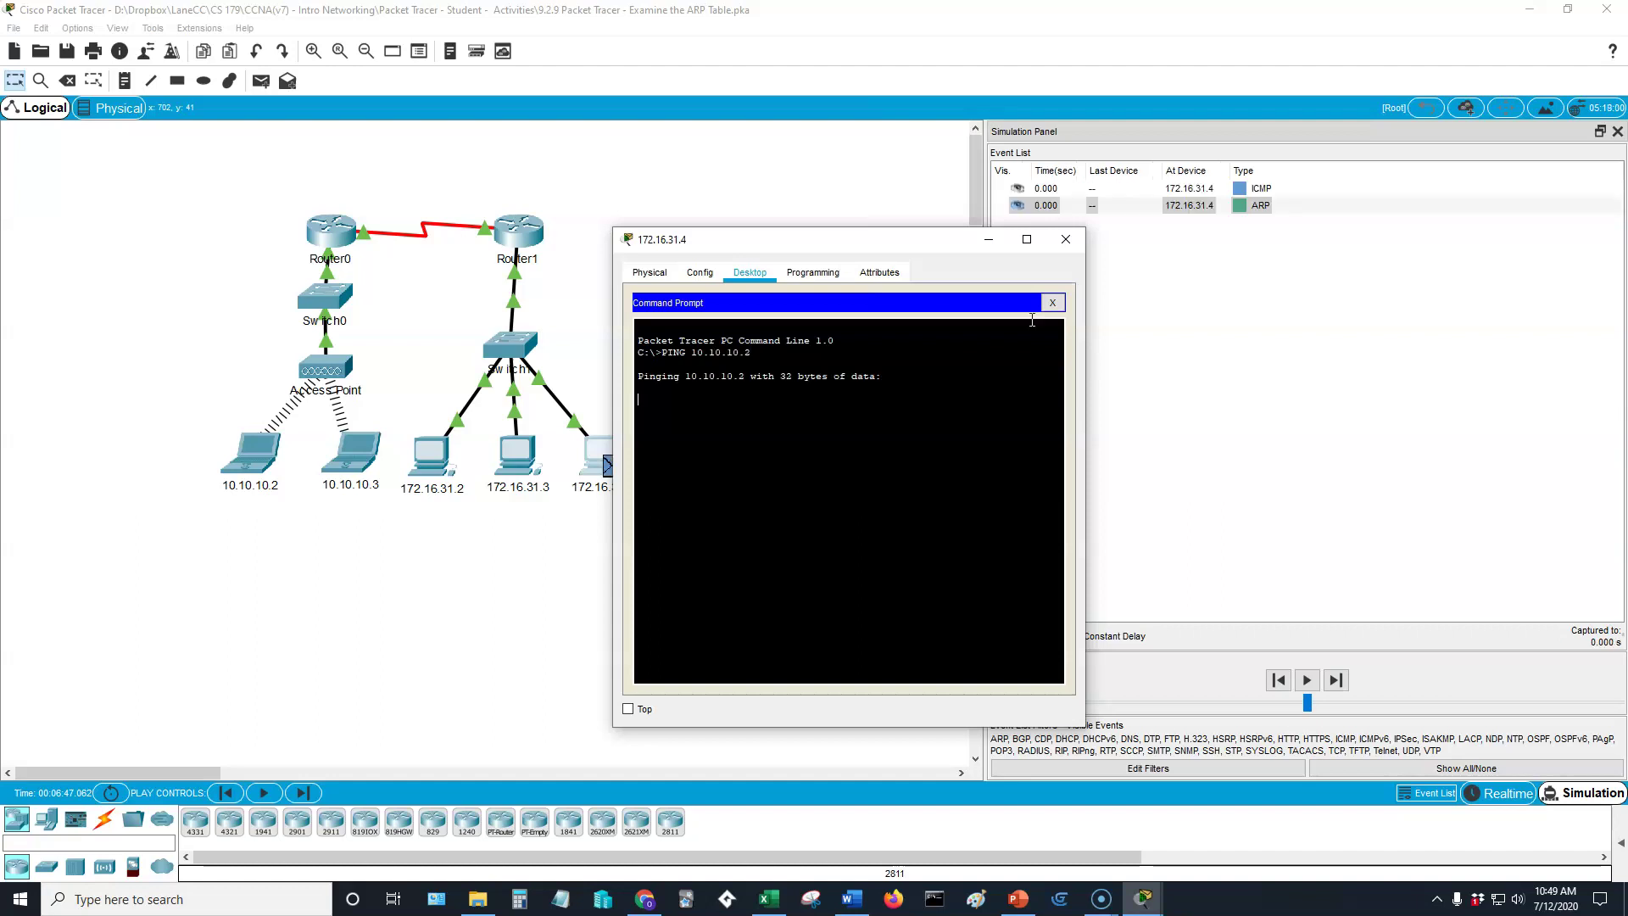
- Clear the command prompt window from the topology and step the simulation to 0.003 s, following the ARP request to Router1 and its reply to Switch1
left_click_drag(858, 244, 937, 283)
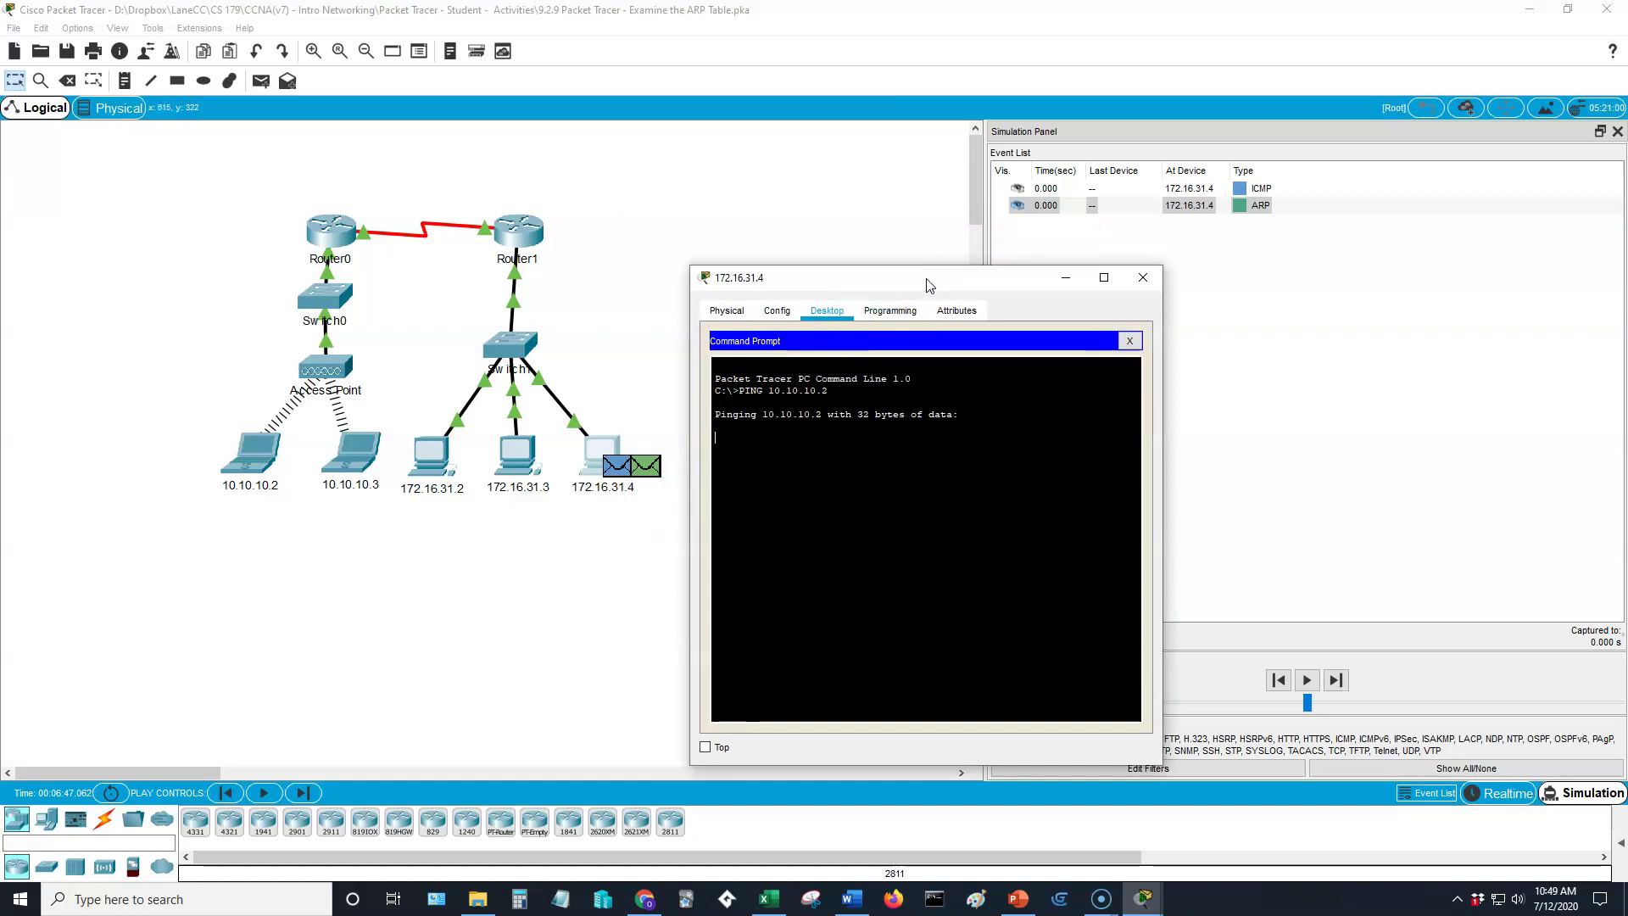
left_click_drag(887, 268, 872, 411)
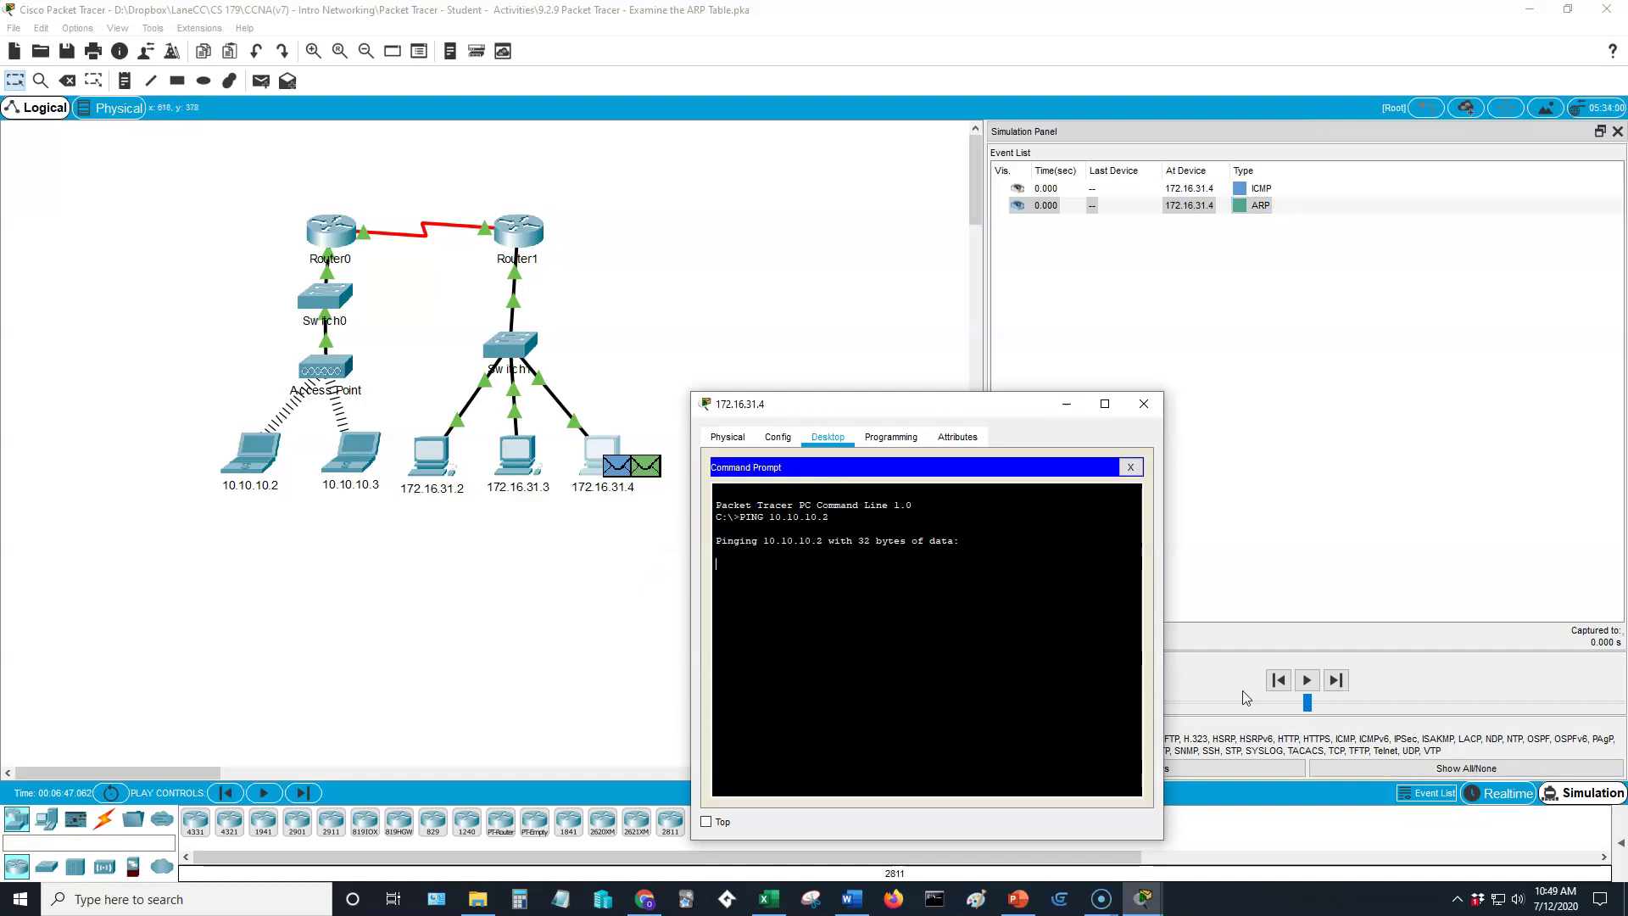
left_click(1335, 680)
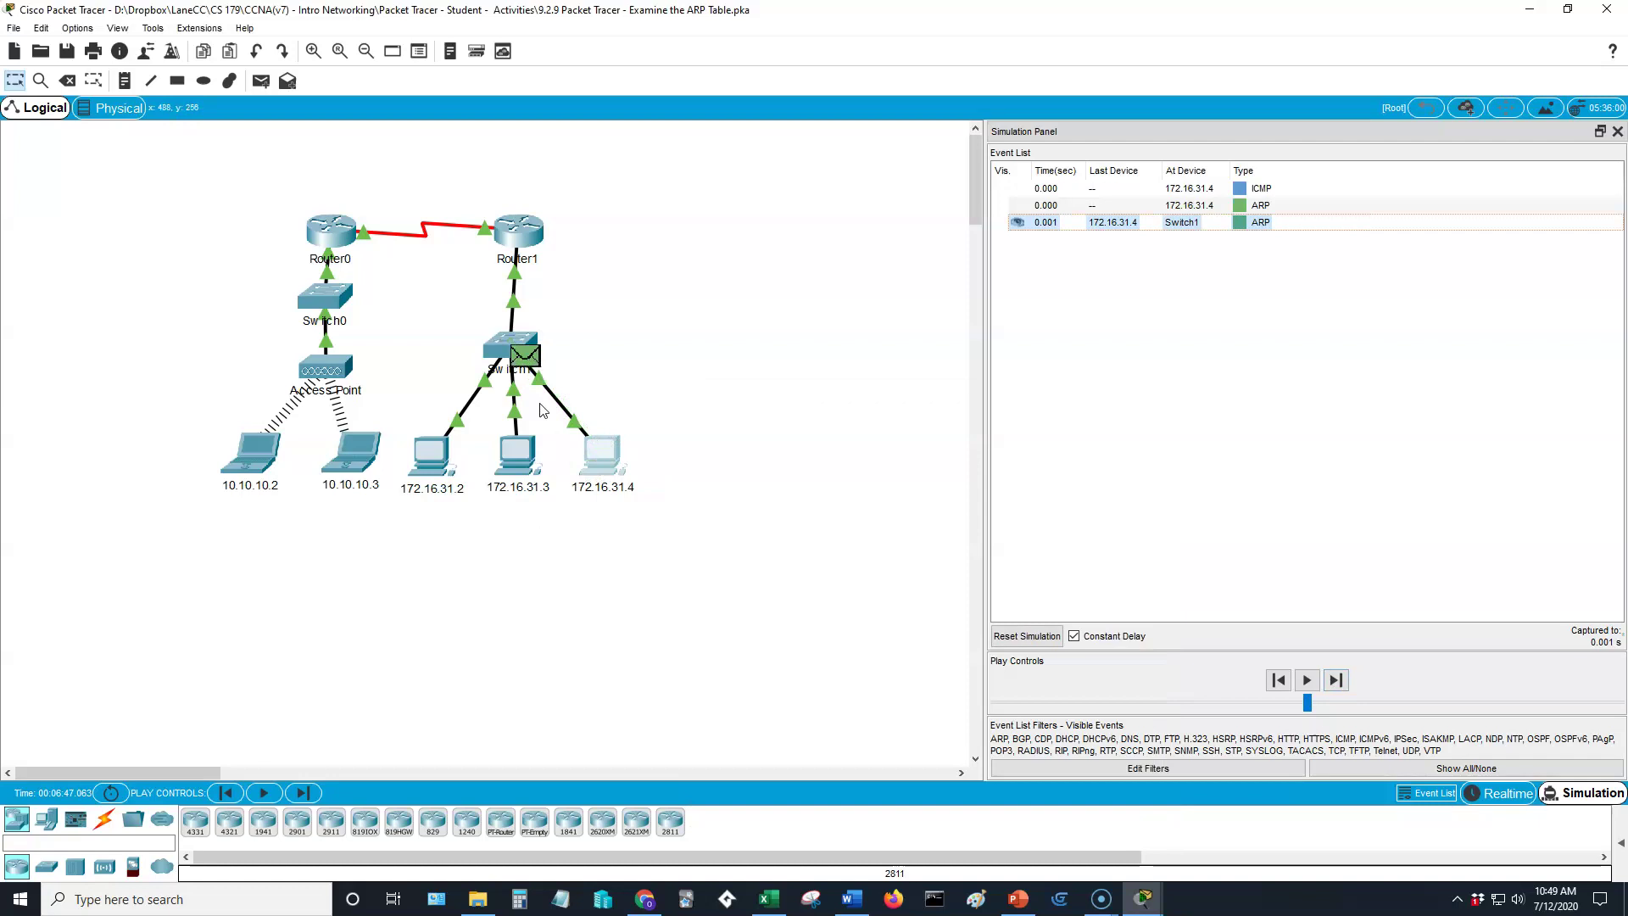
left_click(1335, 680)
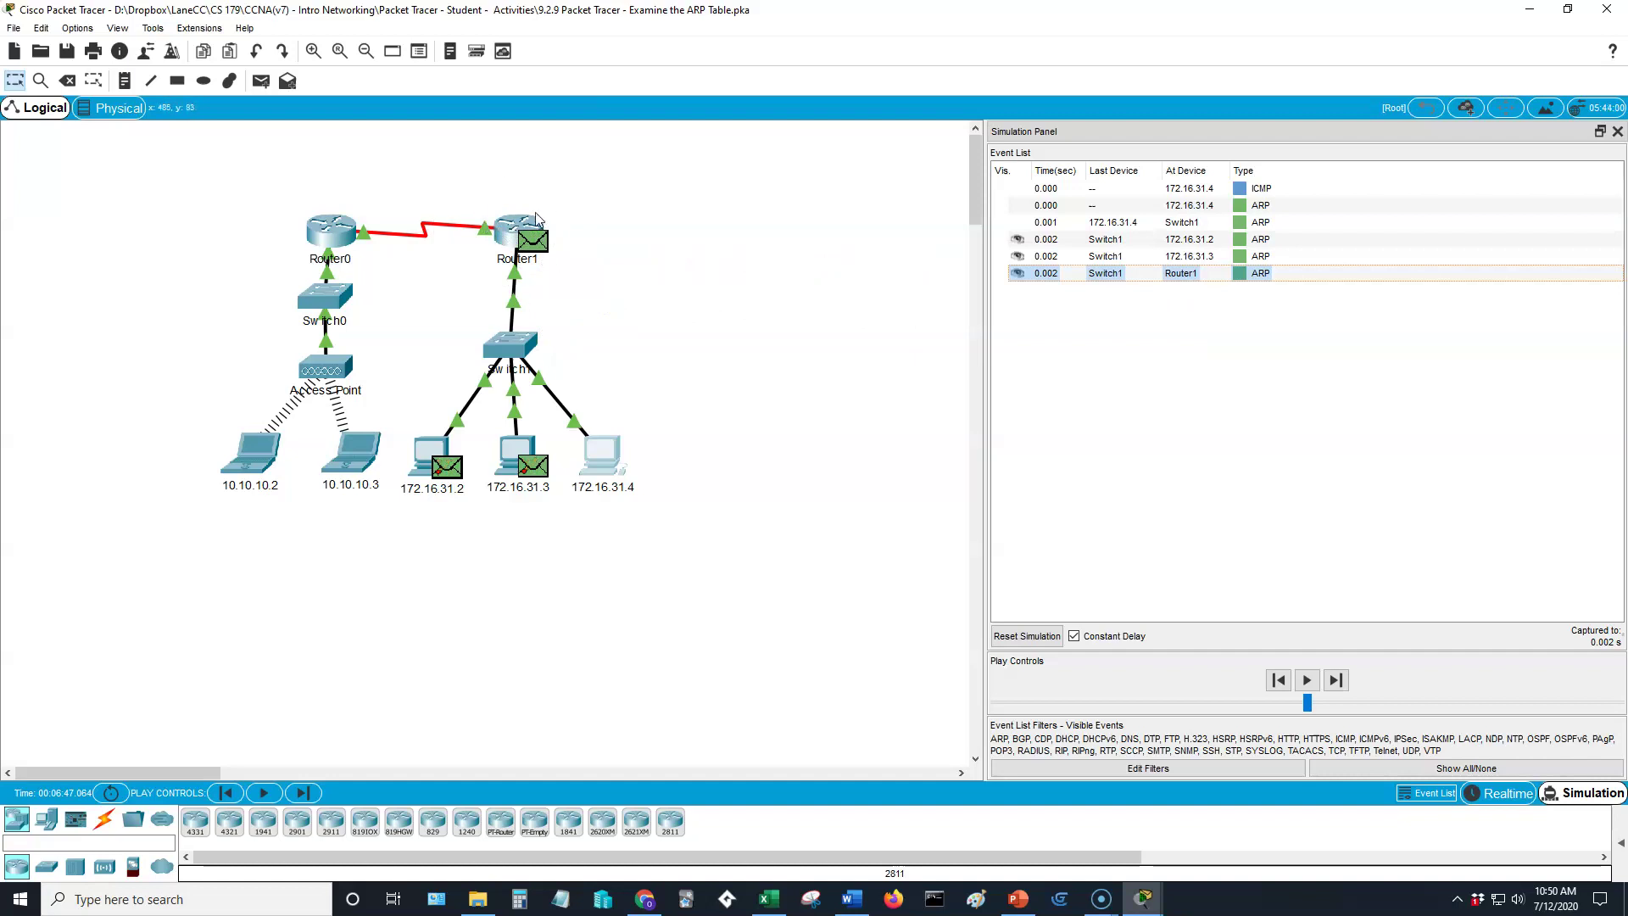
mouse_move(536, 213)
left_click(1335, 680)
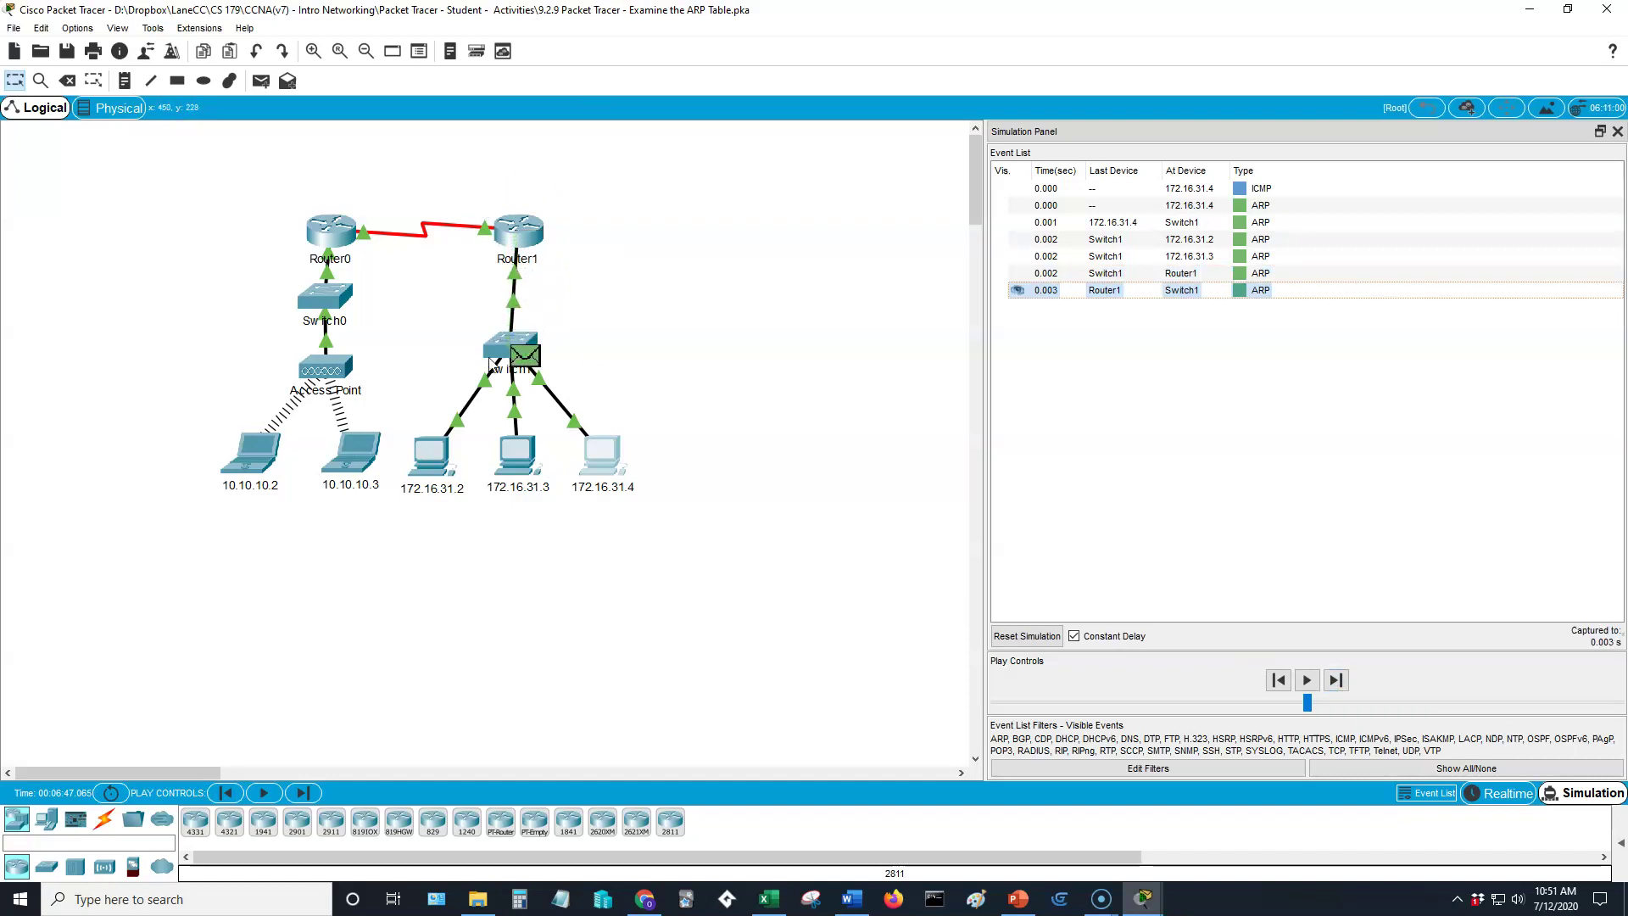
- Step the simulation to 0.007 s, following the ARP reply to 172.16.31.4 and its ICMP packet through Switch1 and Router1 to Router0
left_click(1335, 680)
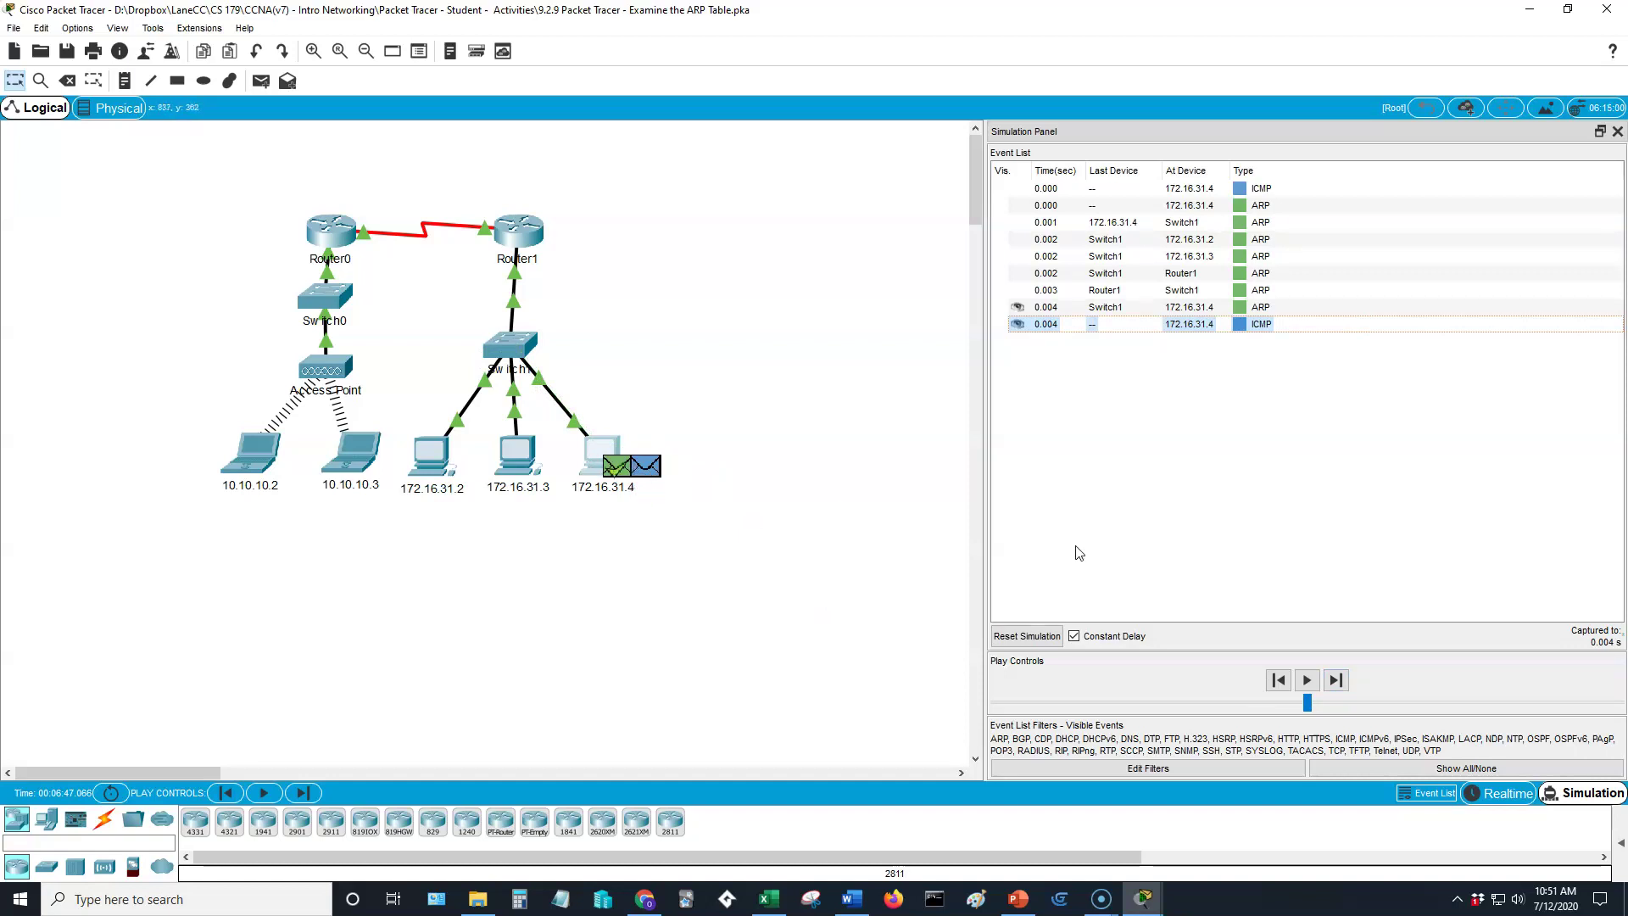
left_click(1336, 682)
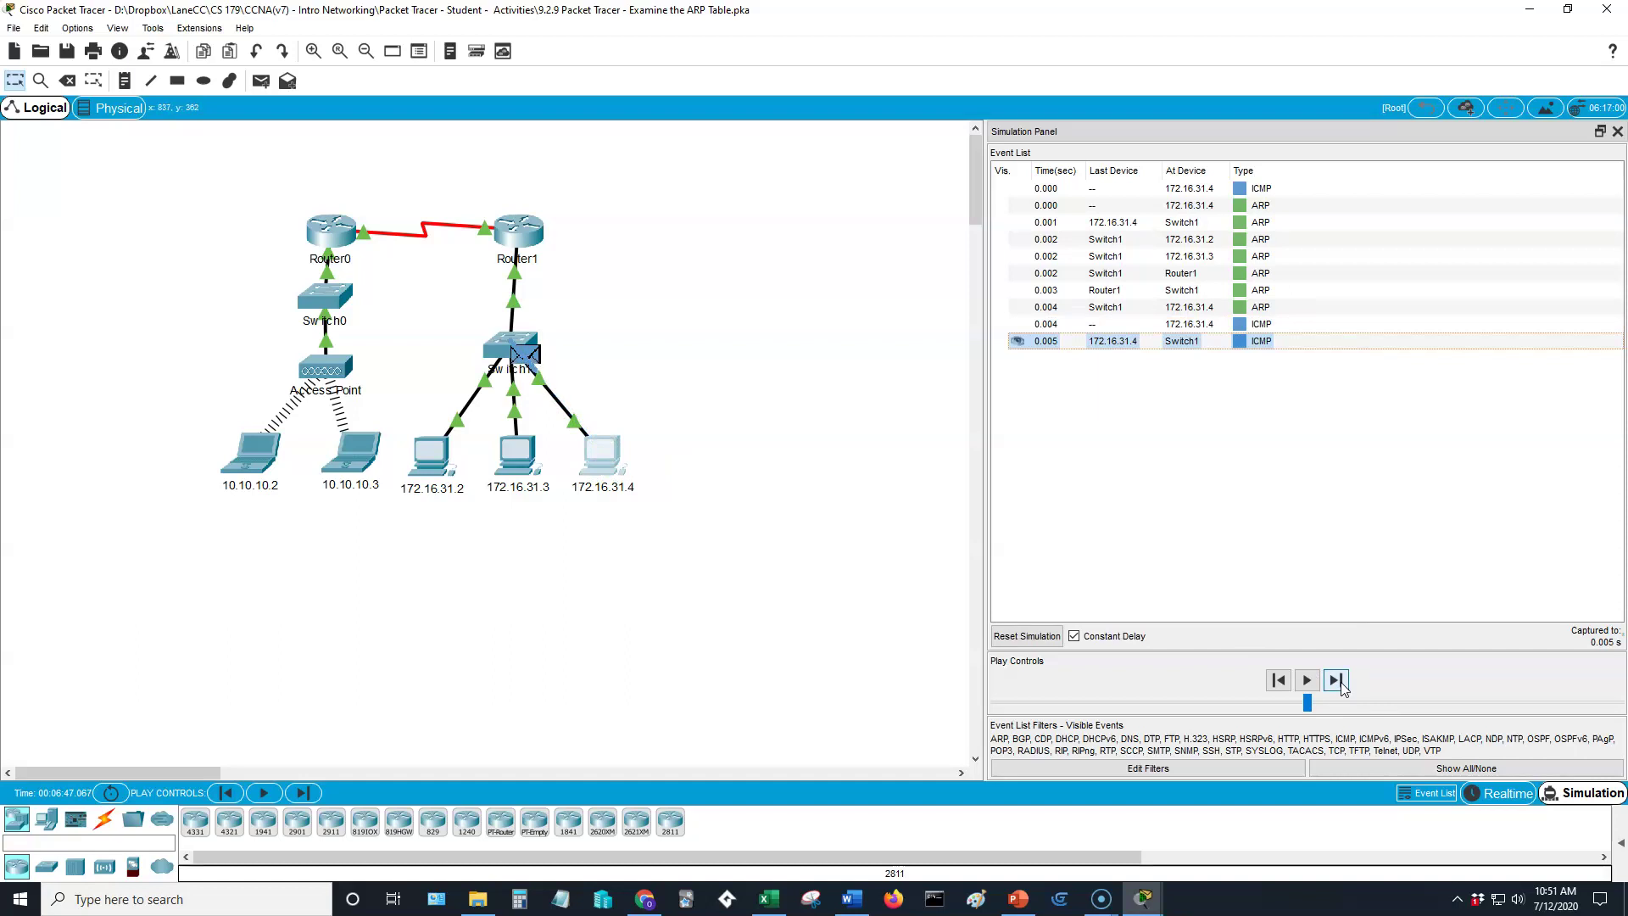
left_click(1336, 682)
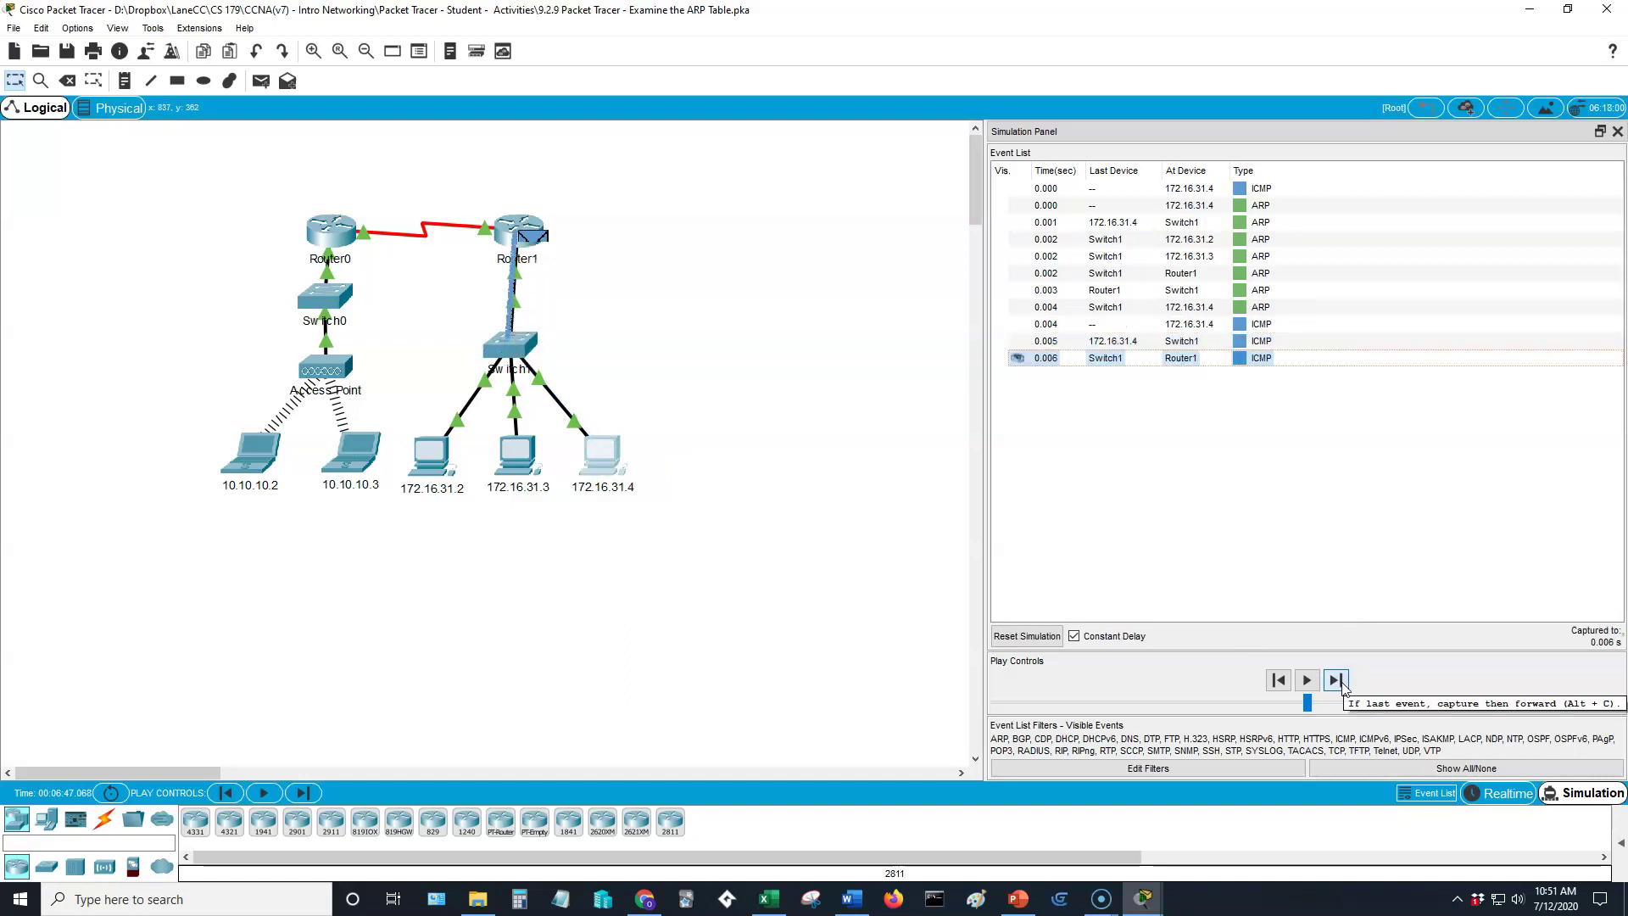
left_click(1338, 682)
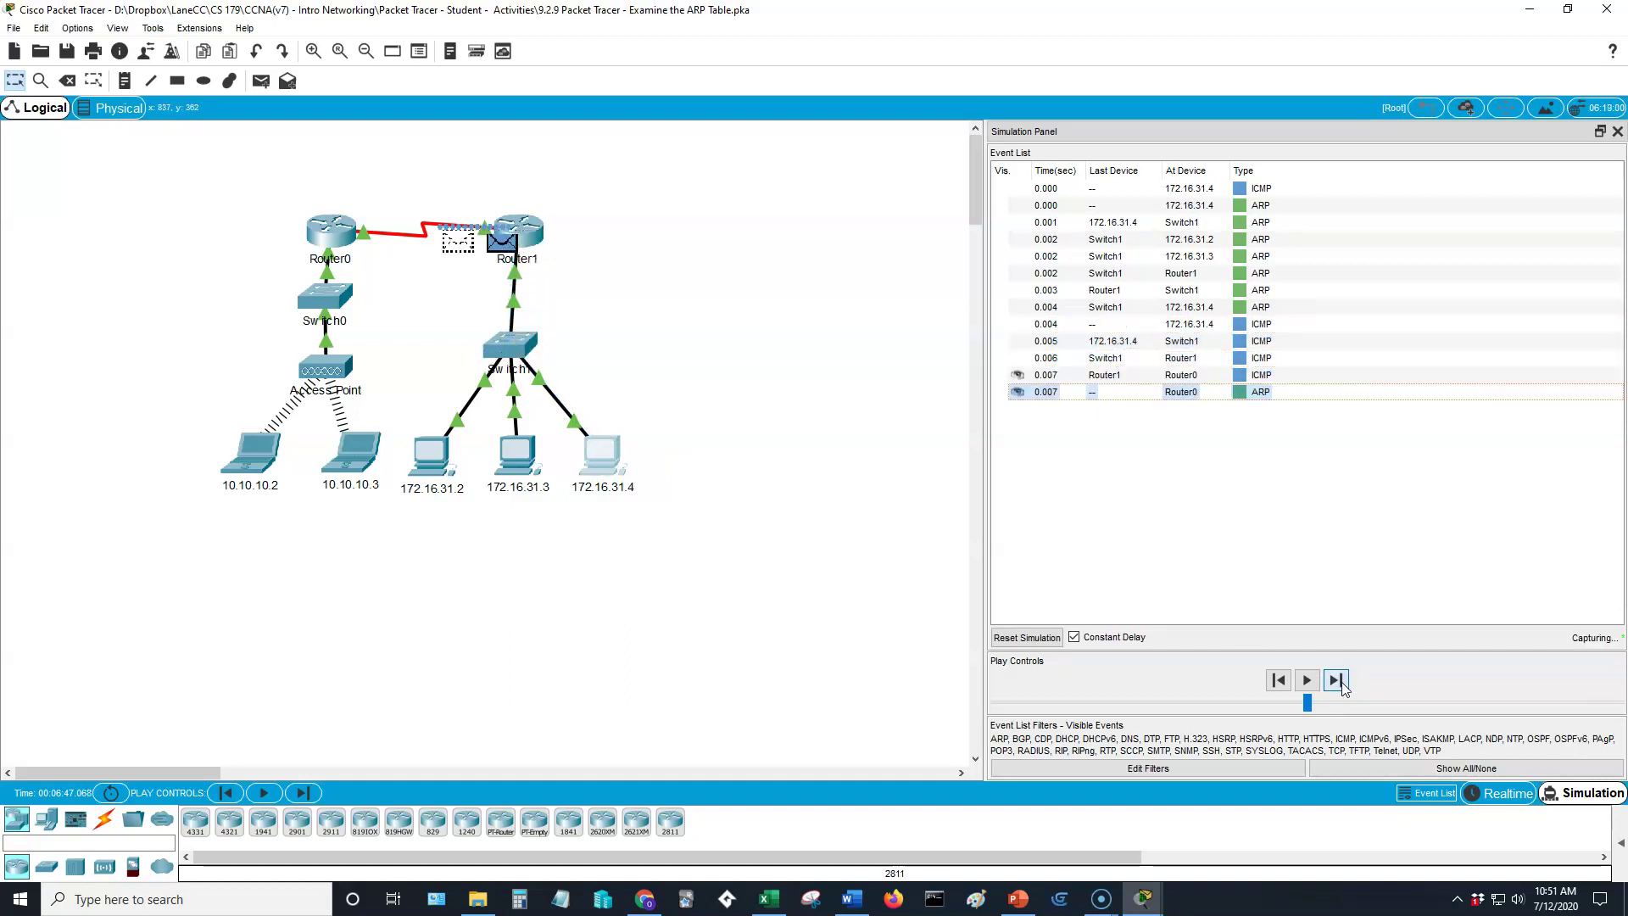
- Advance the simulation to 0.014 s, following Router0's ARP request to both laptops and the reply from 10.10.10.2 back to Router0
left_click(1338, 682)
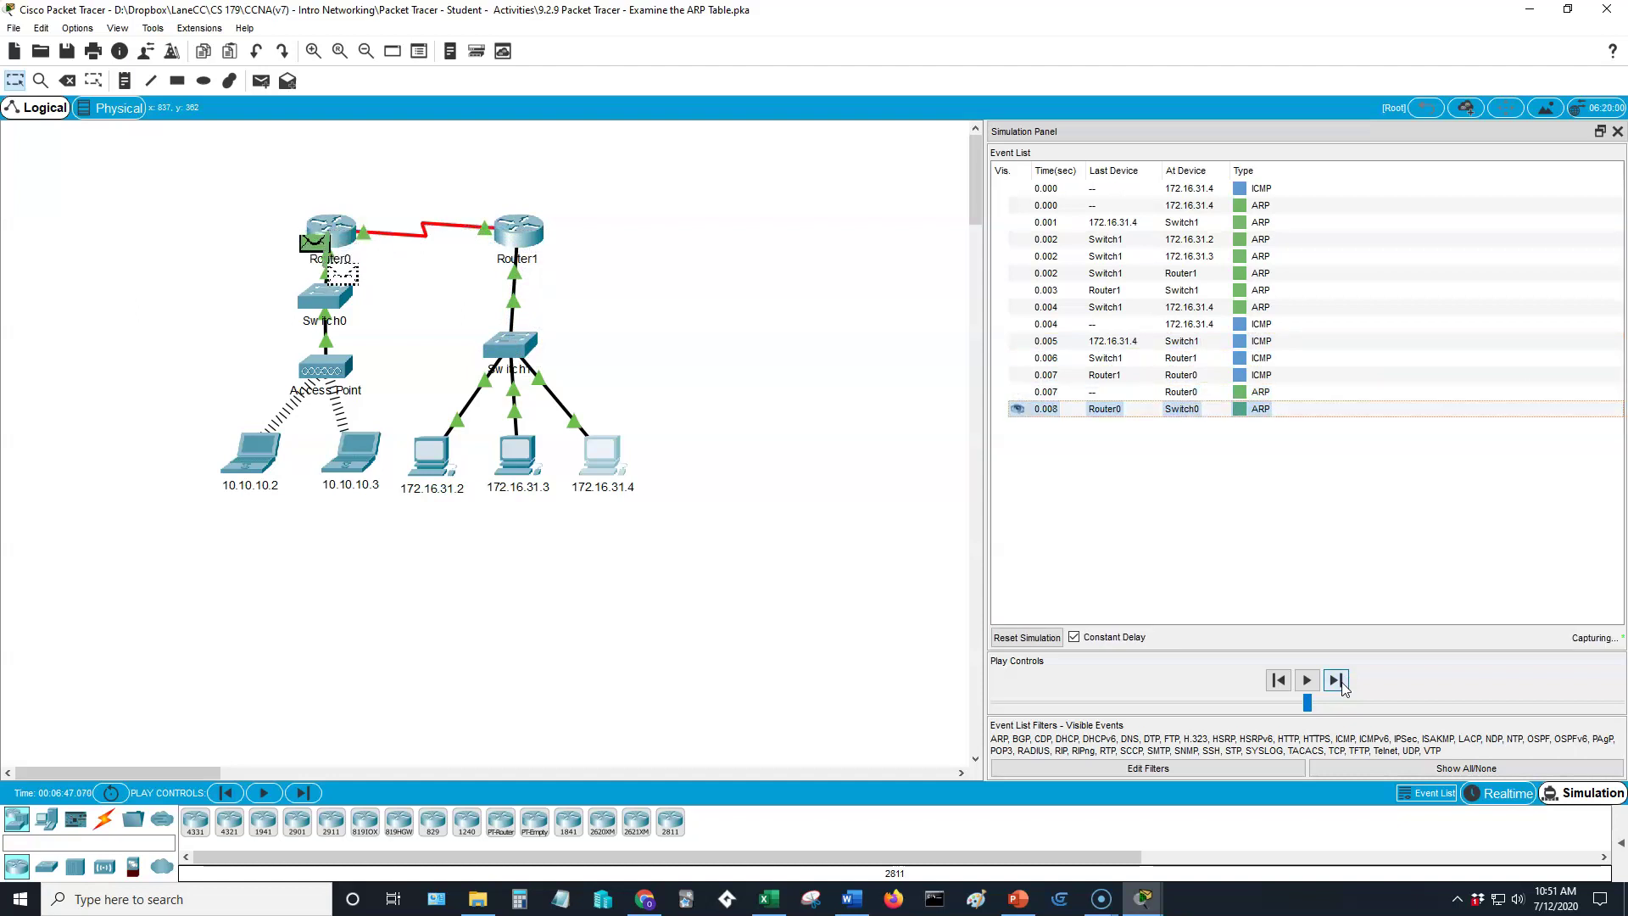
left_click(1338, 683)
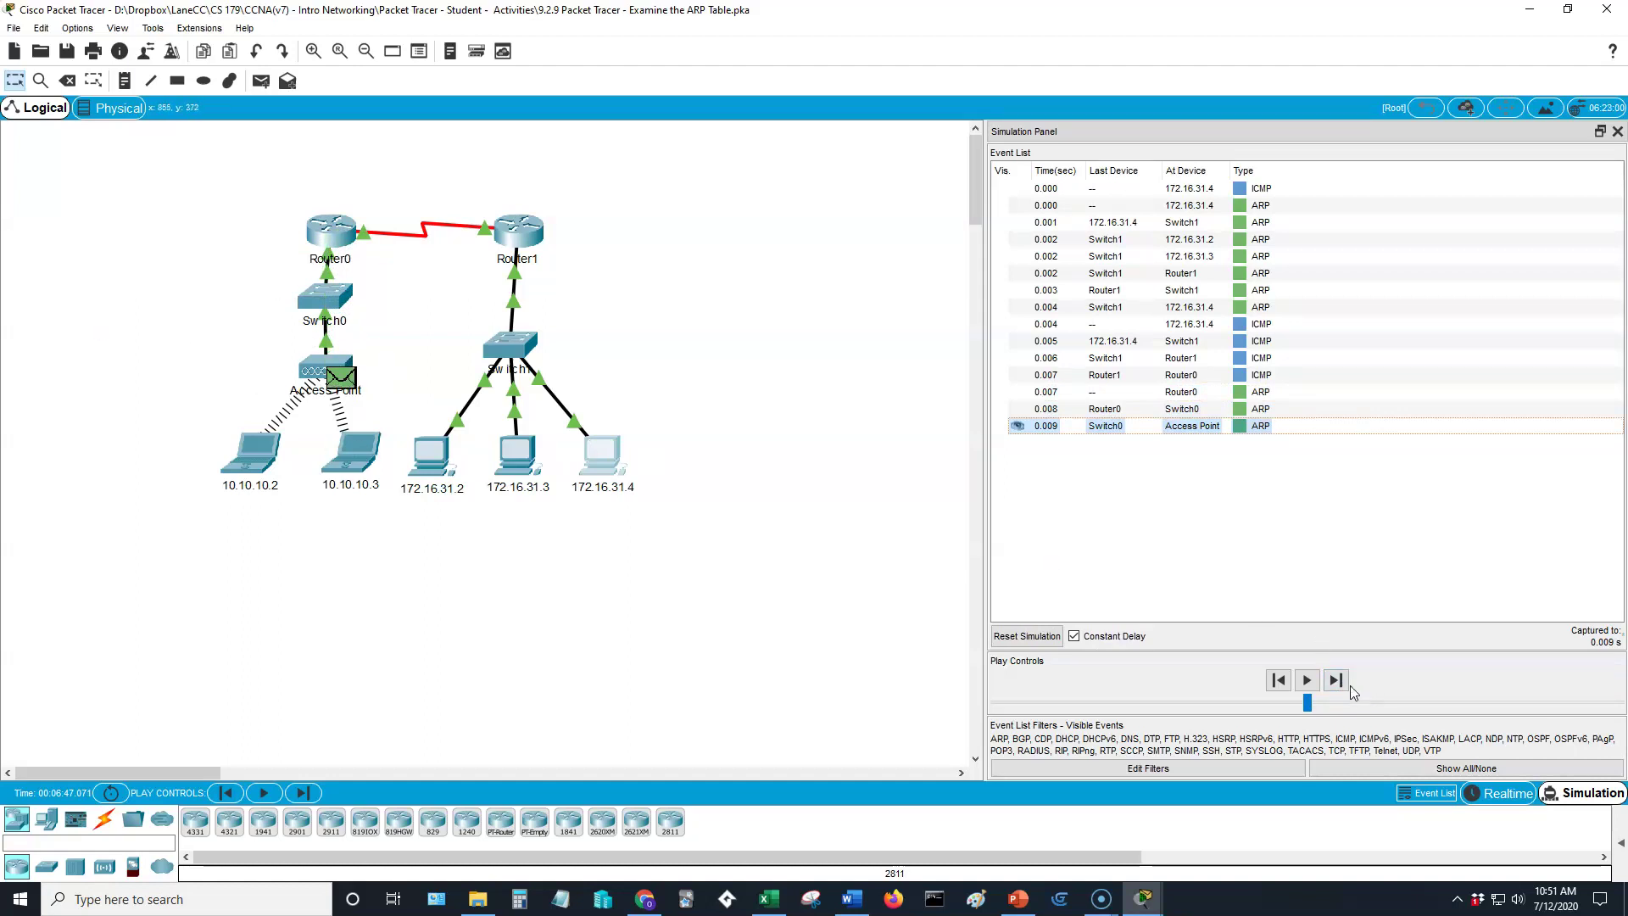
left_click(1340, 683)
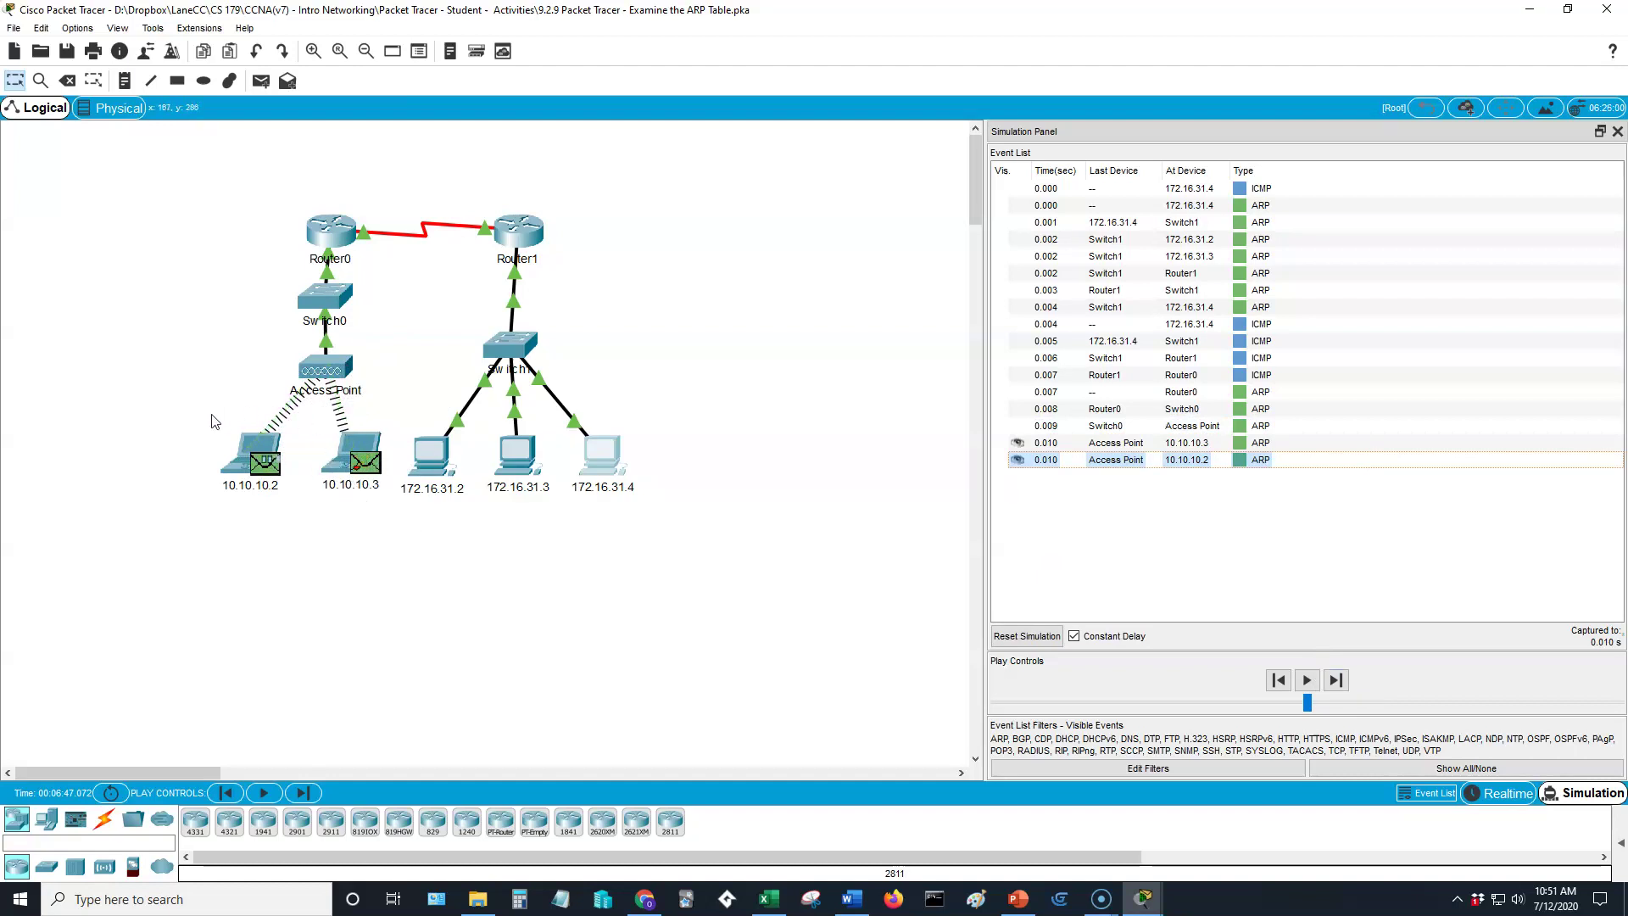
left_click(1338, 683)
left_click(1336, 681)
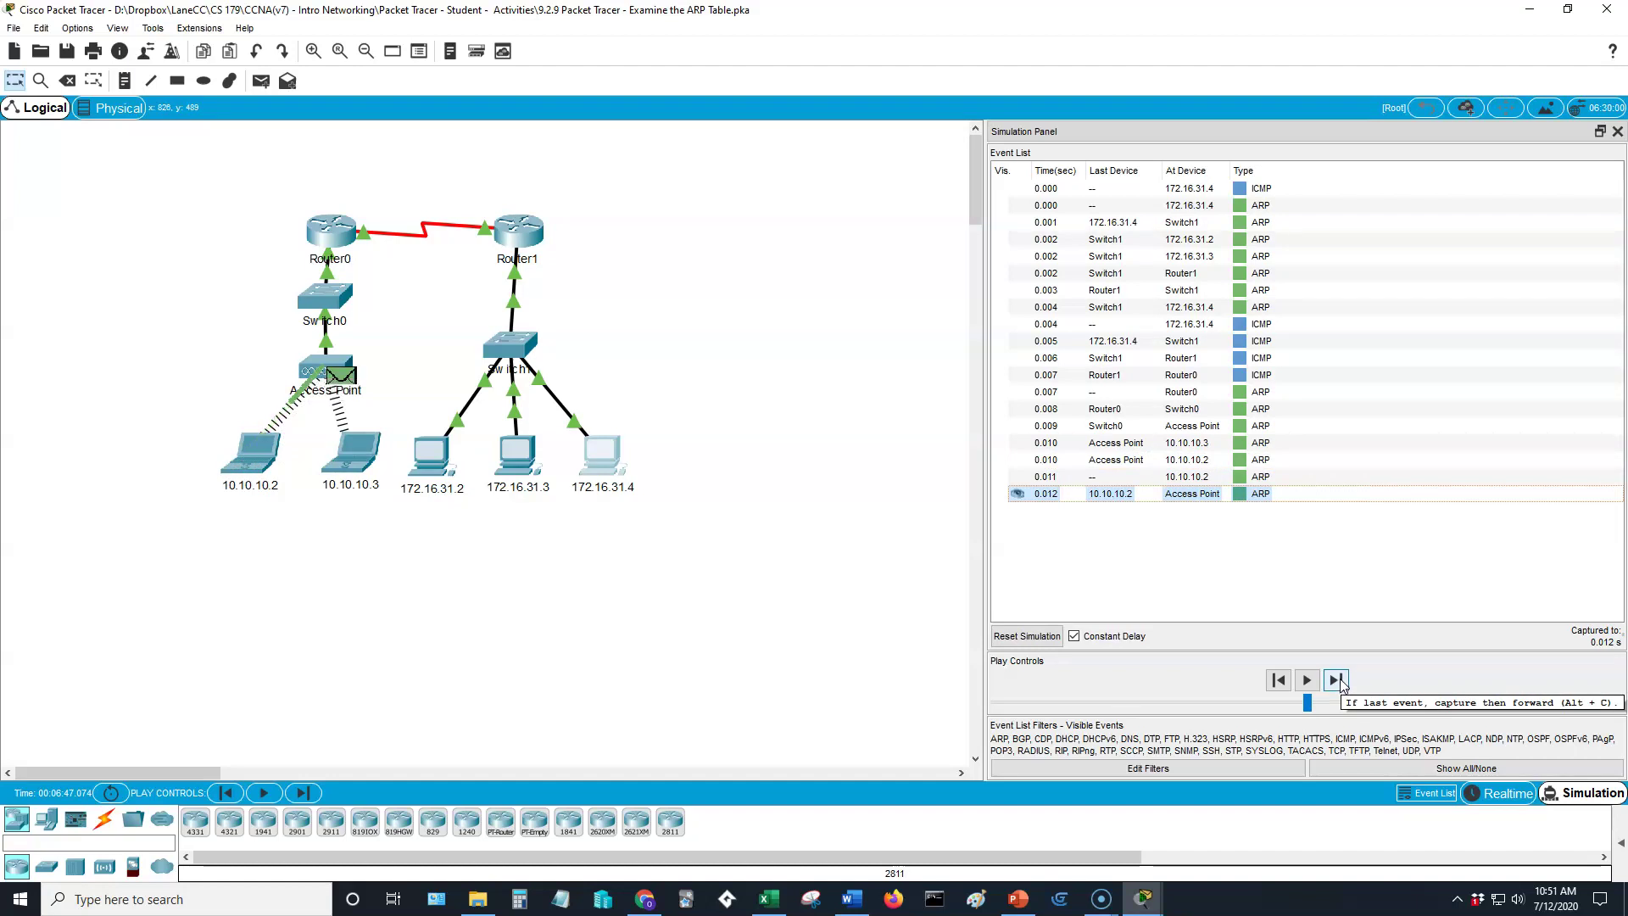
left_click(1338, 681)
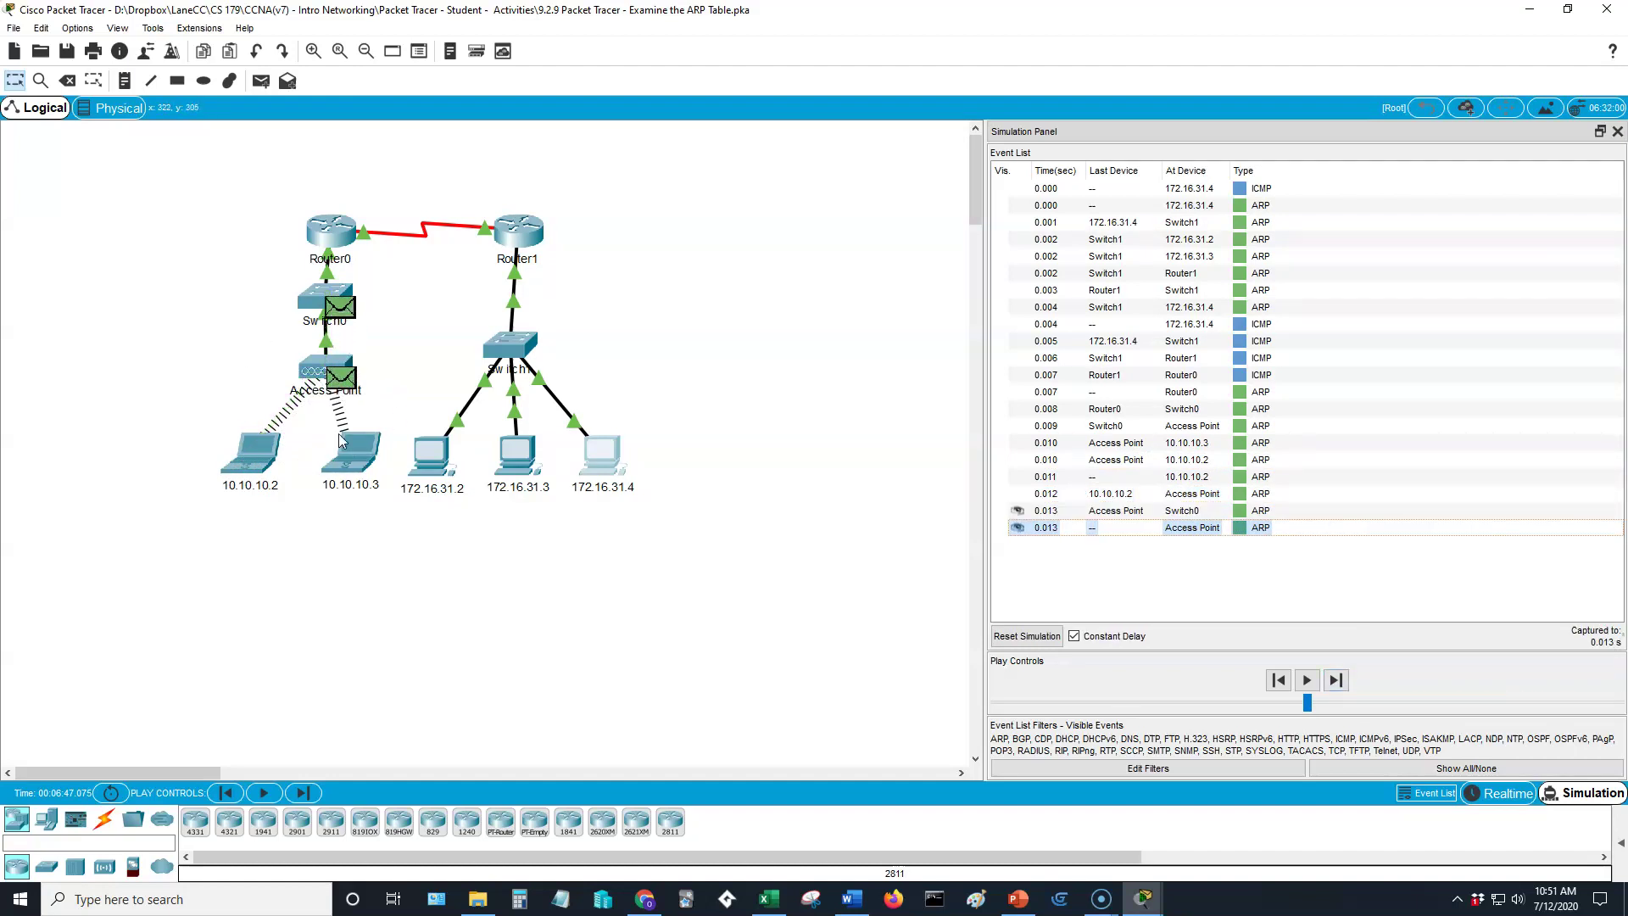
left_click(1337, 681)
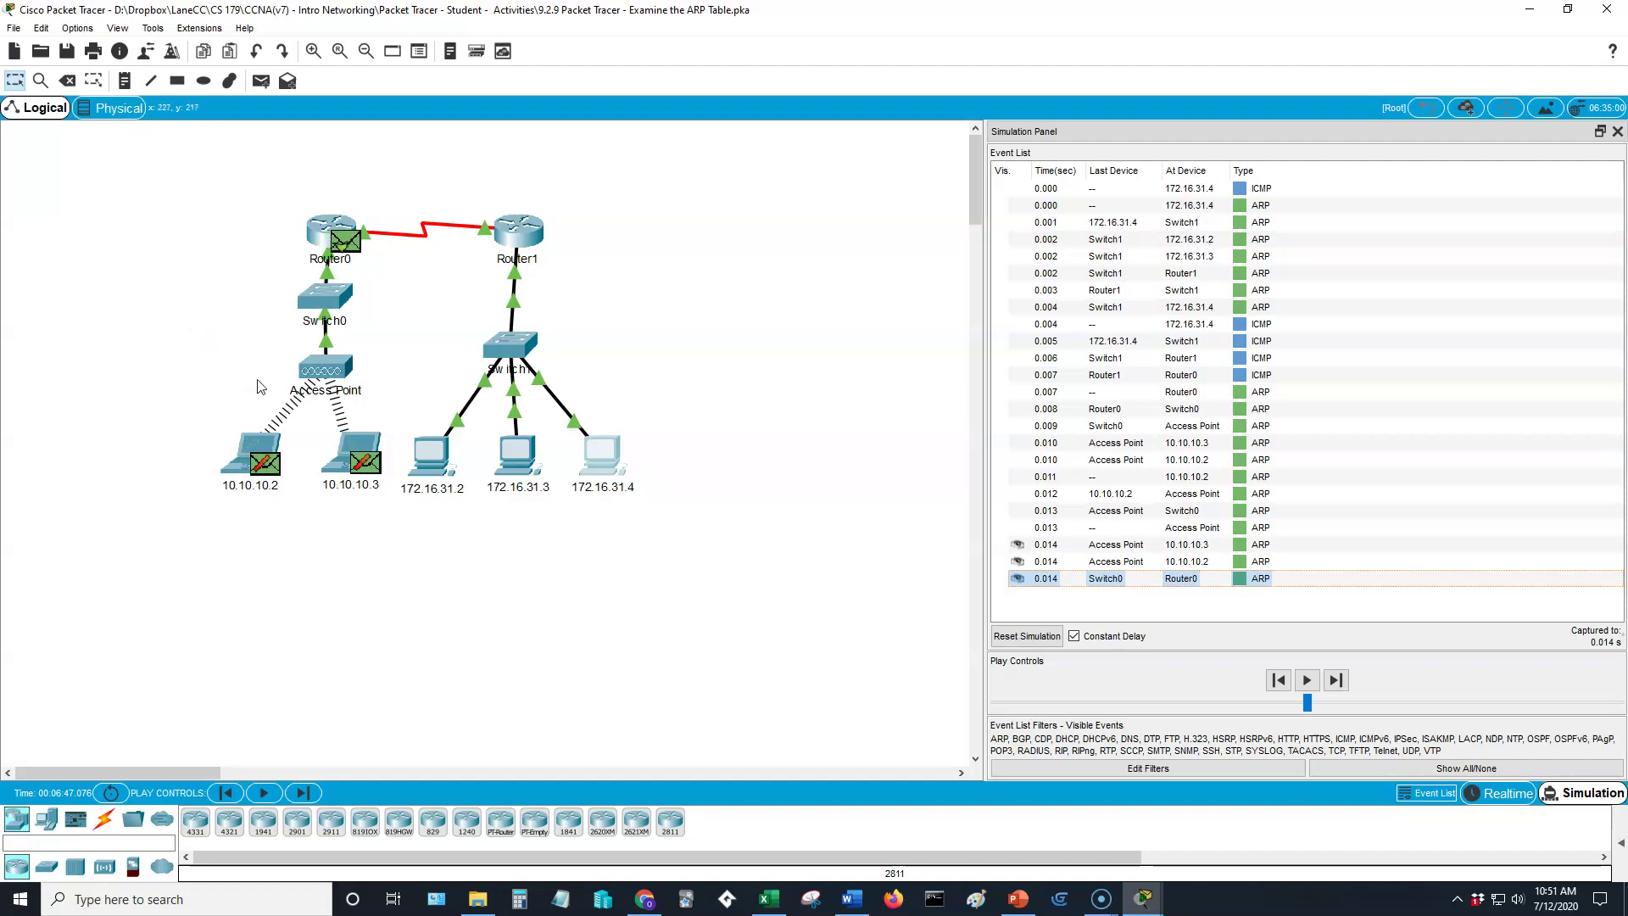
- Advance the simulation to 6.006 s, tracing the second ICMP echo request from 172.16.31.4 to laptop 10.10.10.2
left_click(1337, 682)
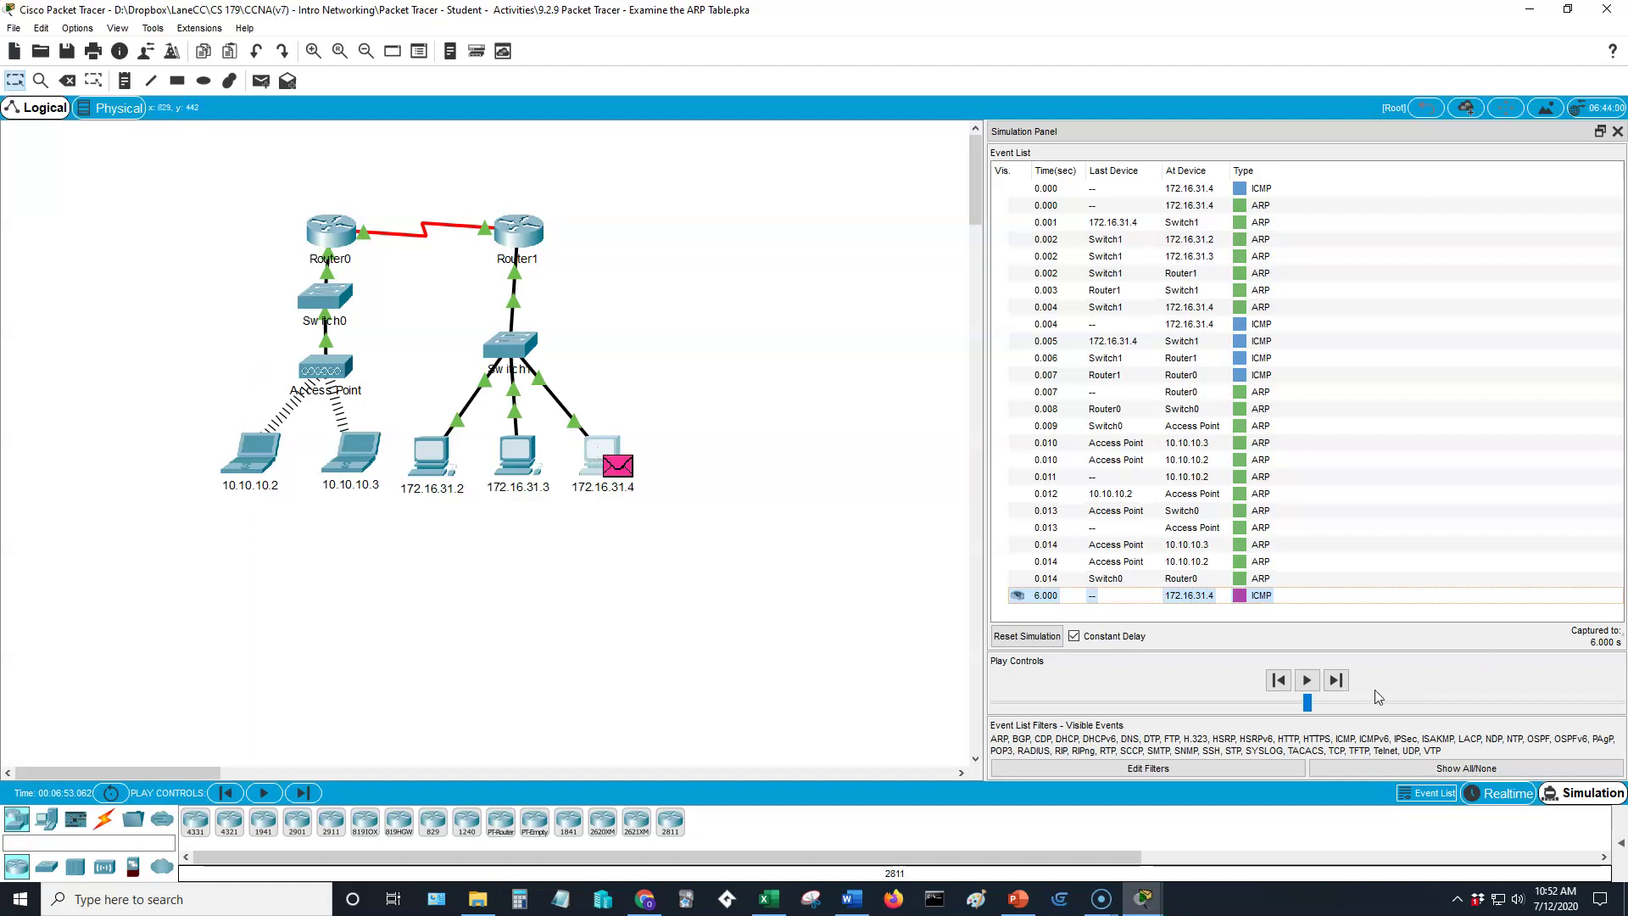
left_click(1335, 680)
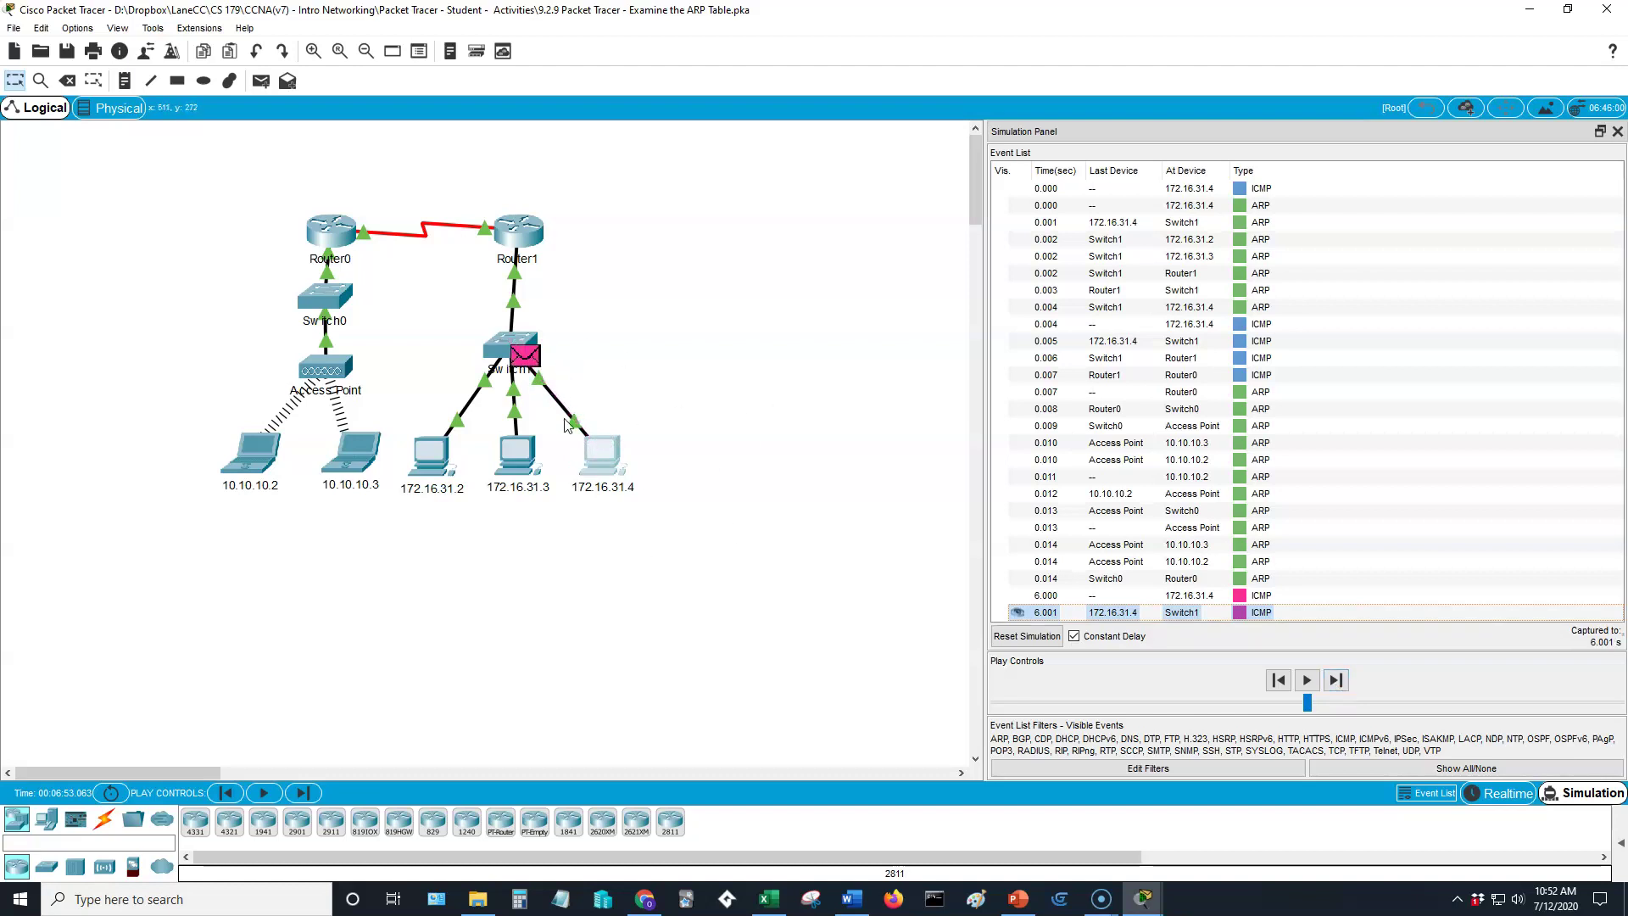
left_click(1337, 681)
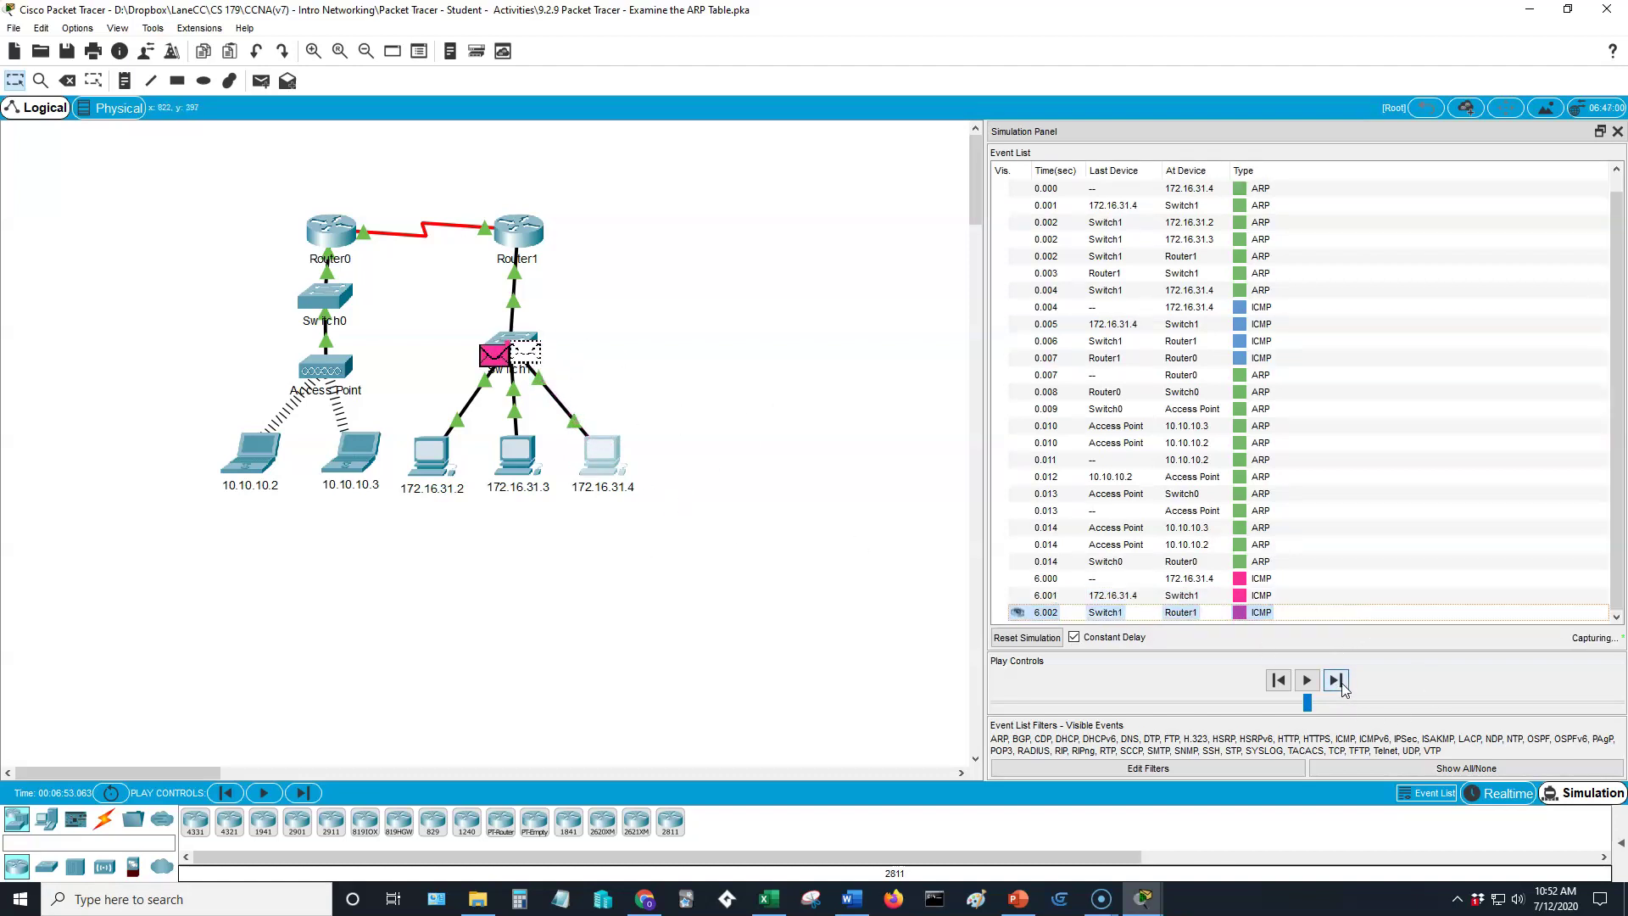
left_click(1337, 681)
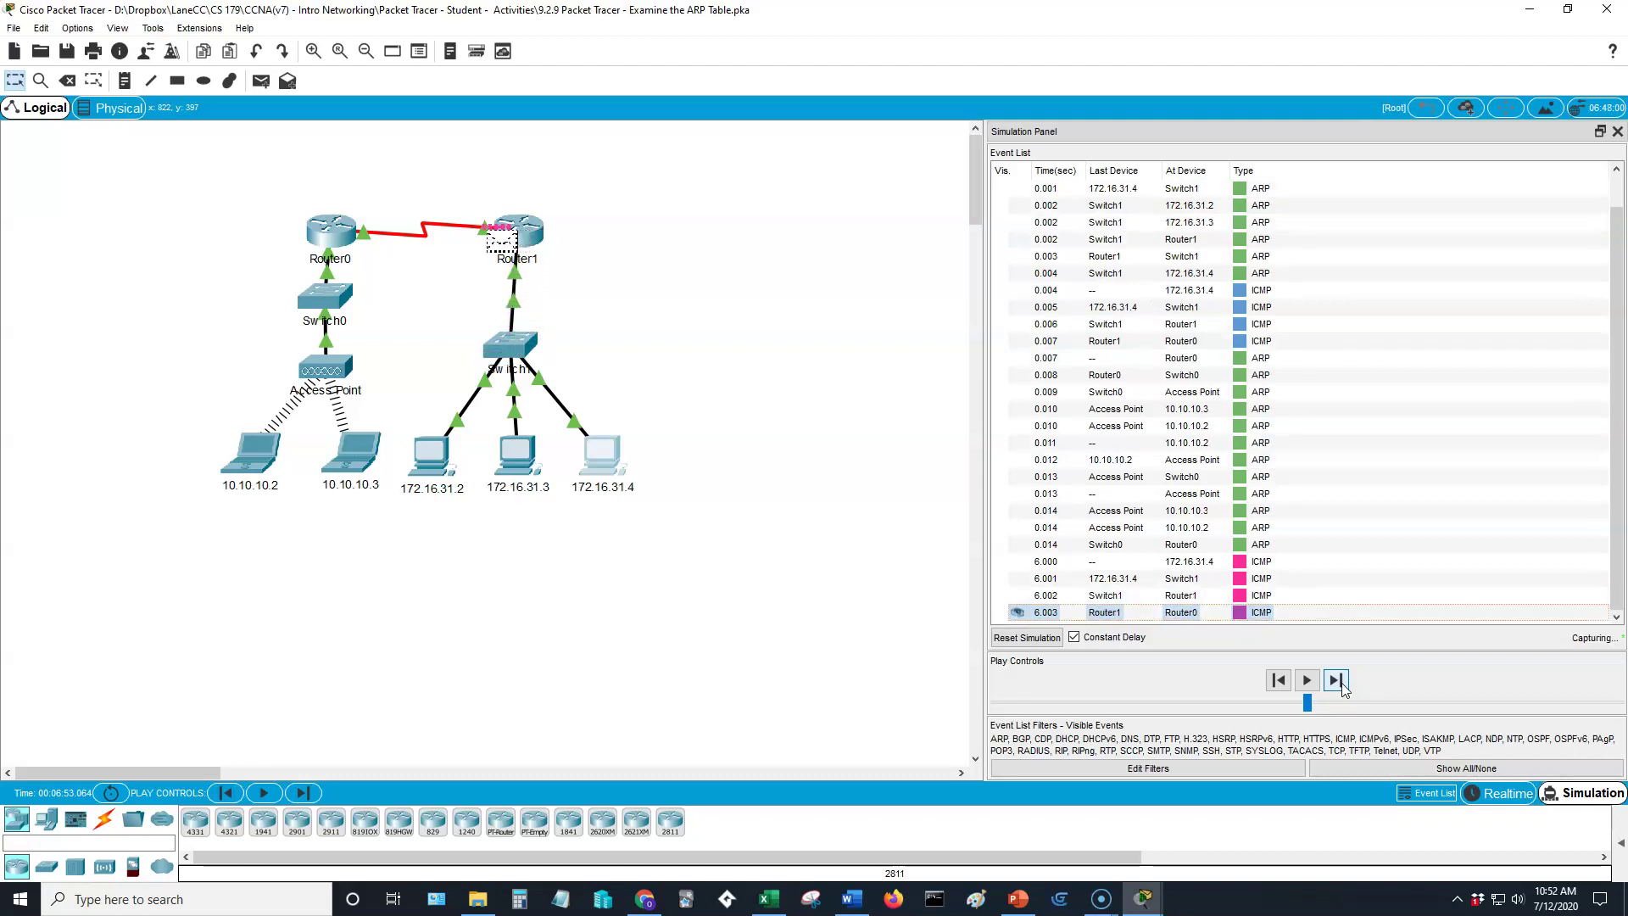
left_click(1337, 682)
left_click(1337, 682)
left_click(1337, 681)
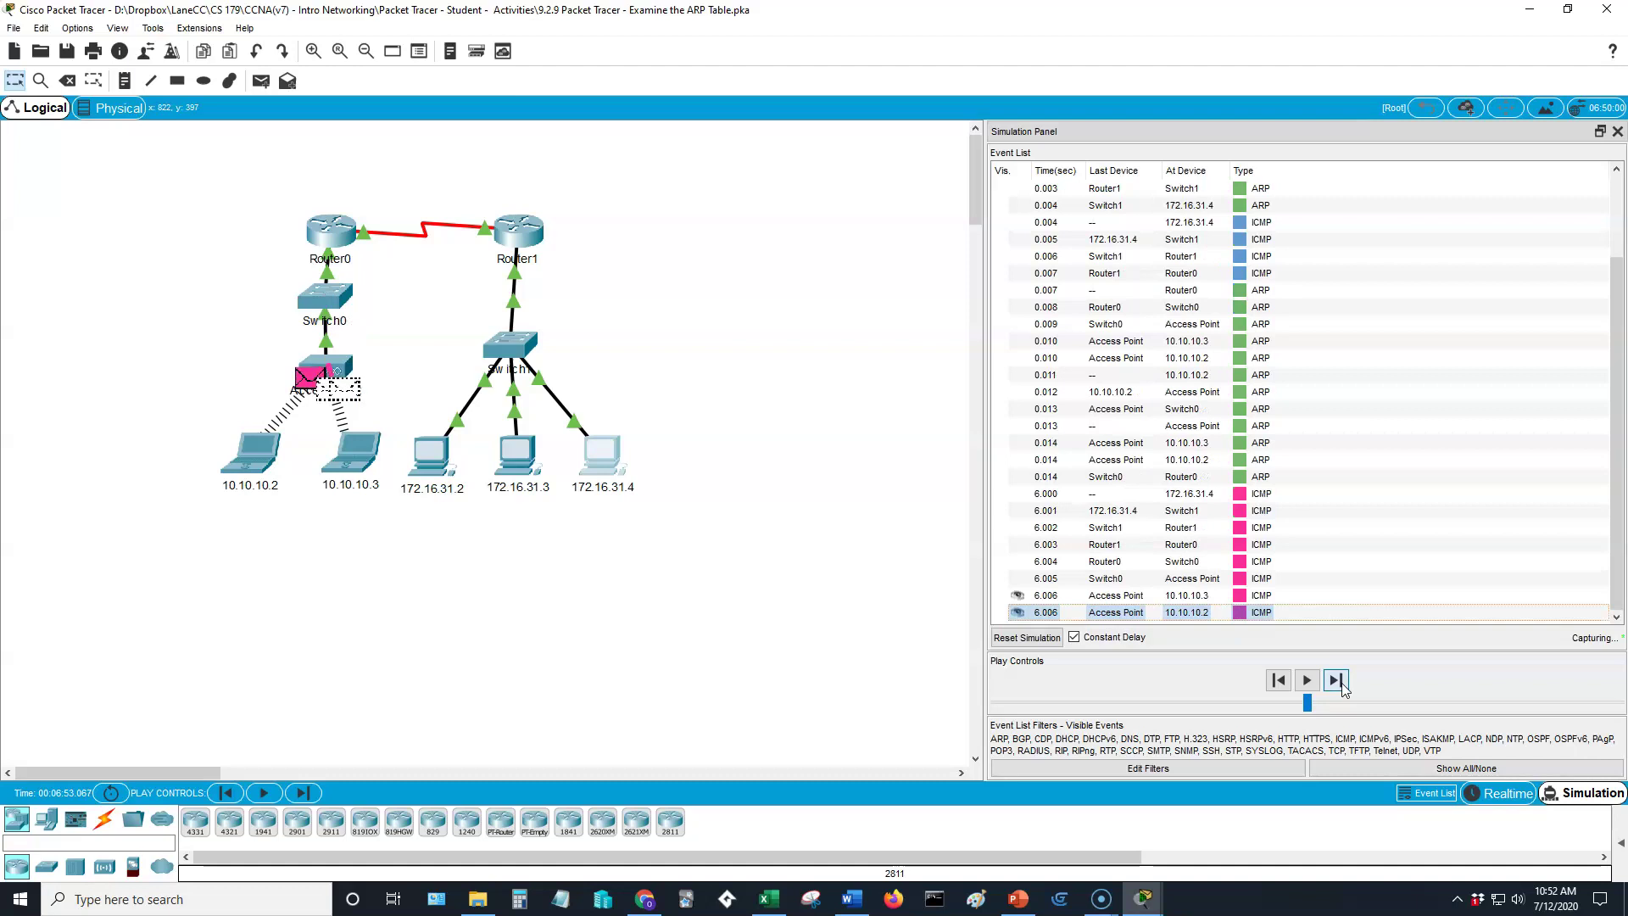
- Step the simulation to 6.015 s, tracing the ICMP echo reply from 10.10.10.2 back to PC 172.16.31.4
left_click(1337, 681)
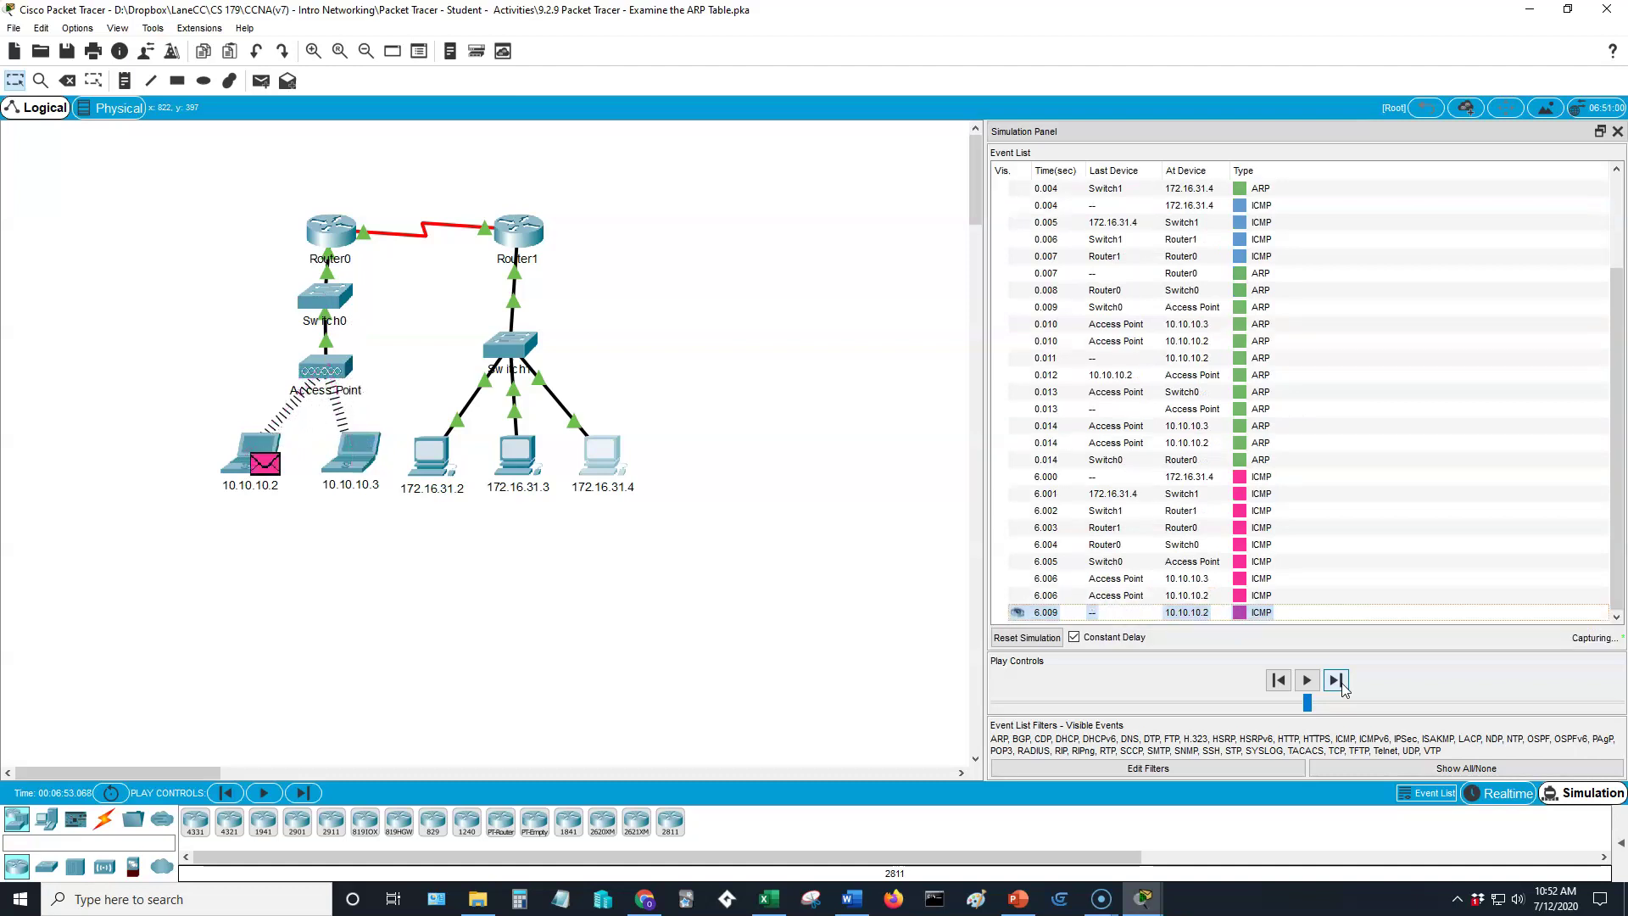
left_click(1337, 682)
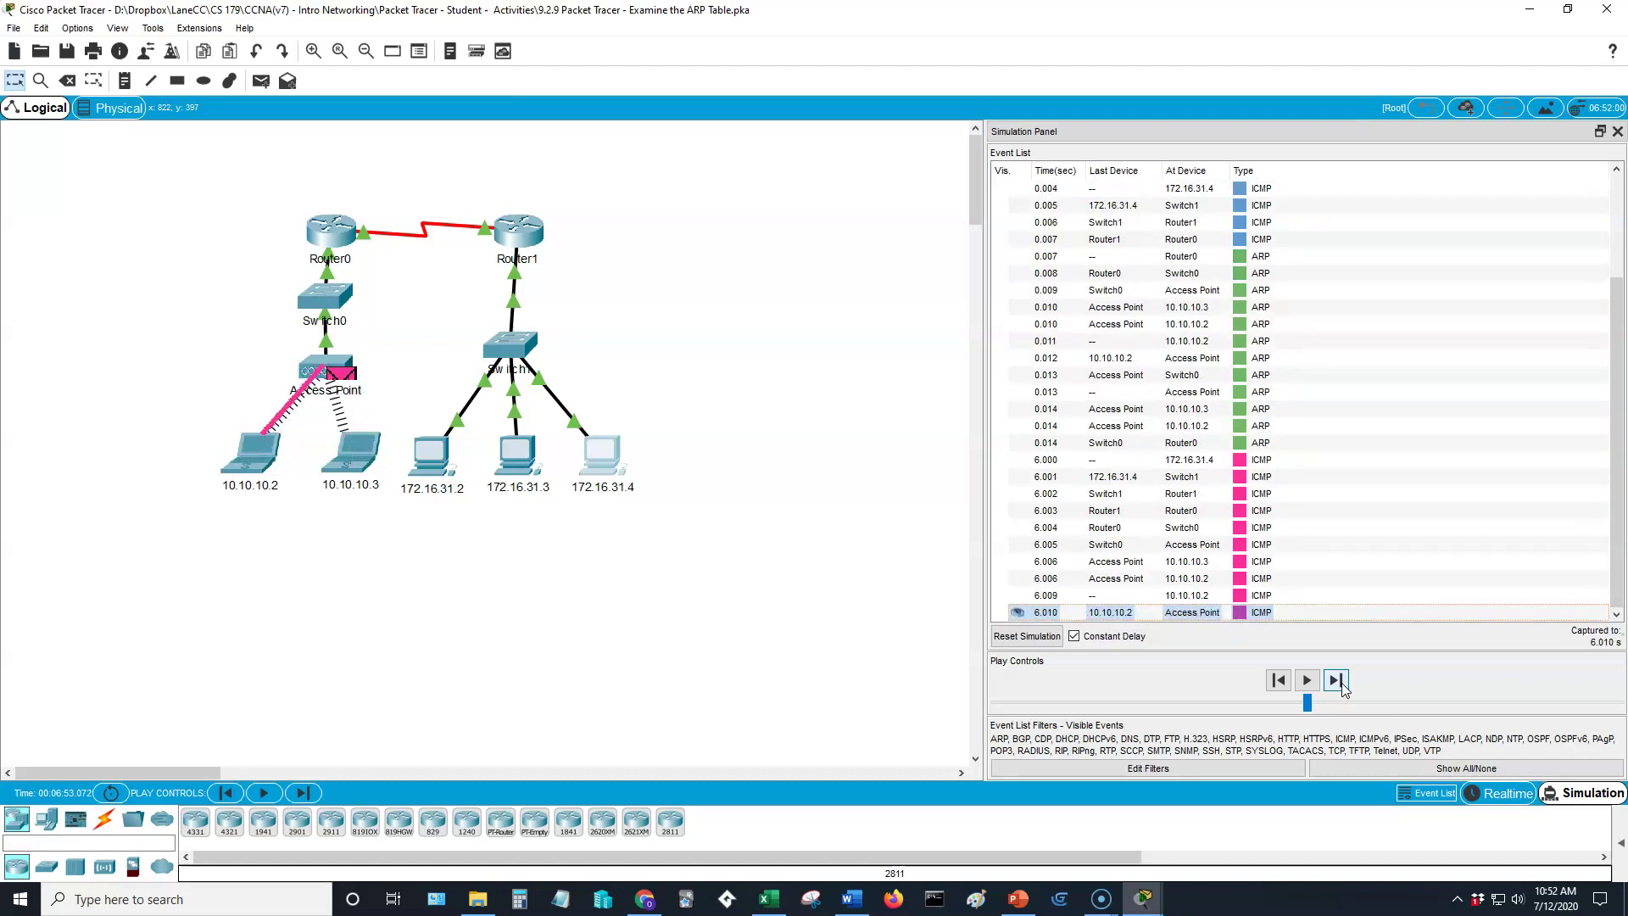
left_click(1337, 681)
left_click(1337, 681)
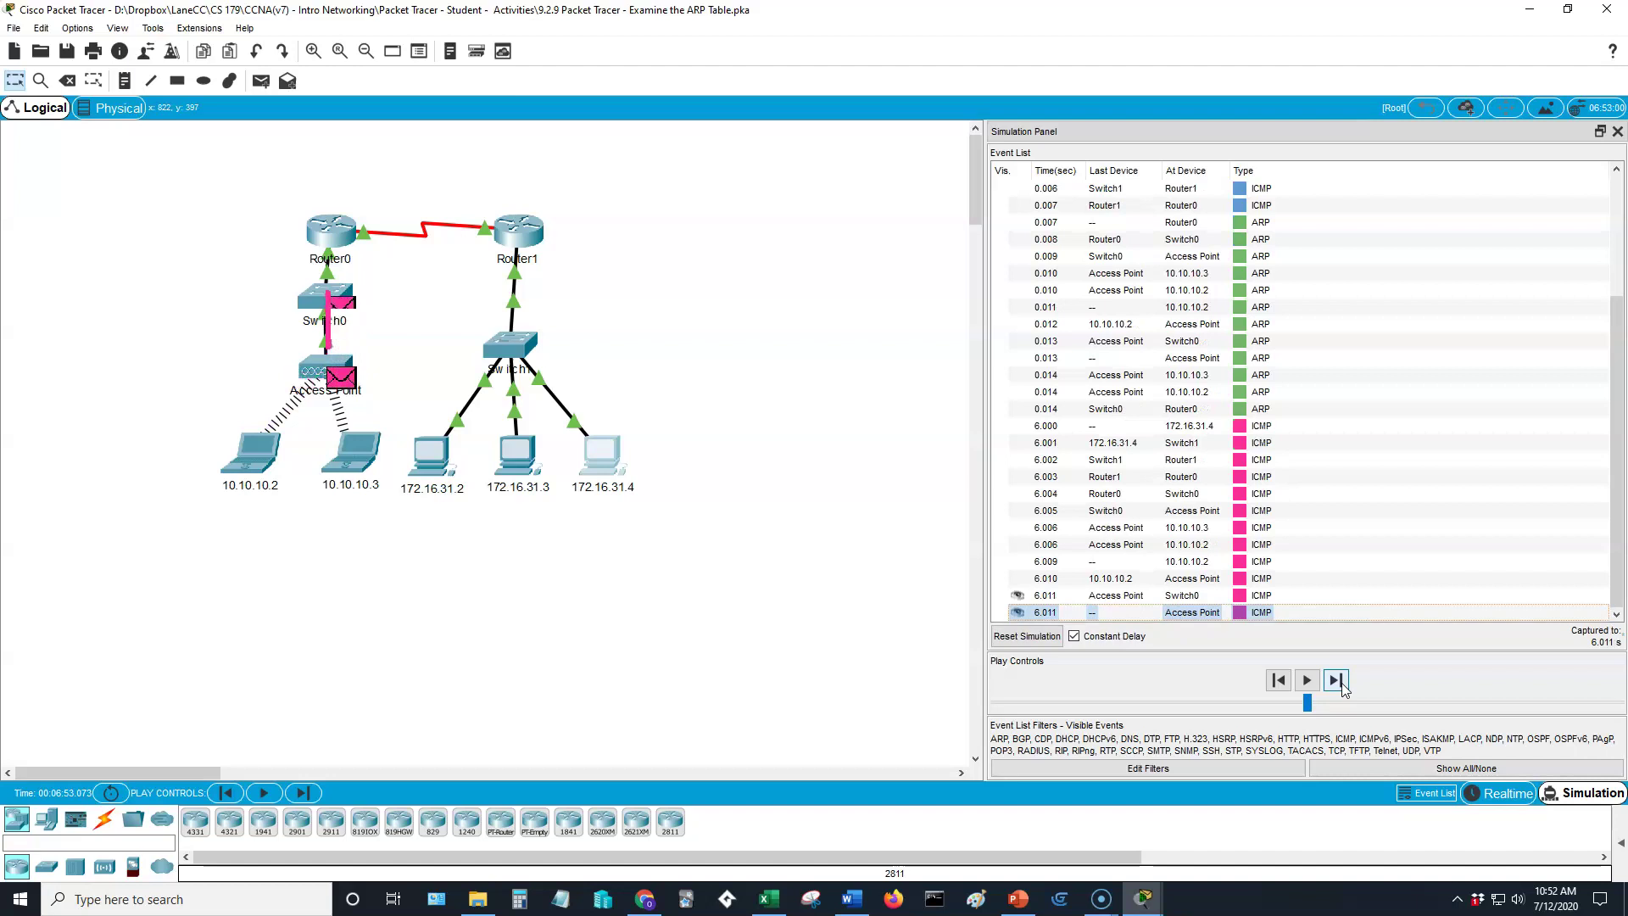
left_click(1337, 681)
left_click(1337, 681)
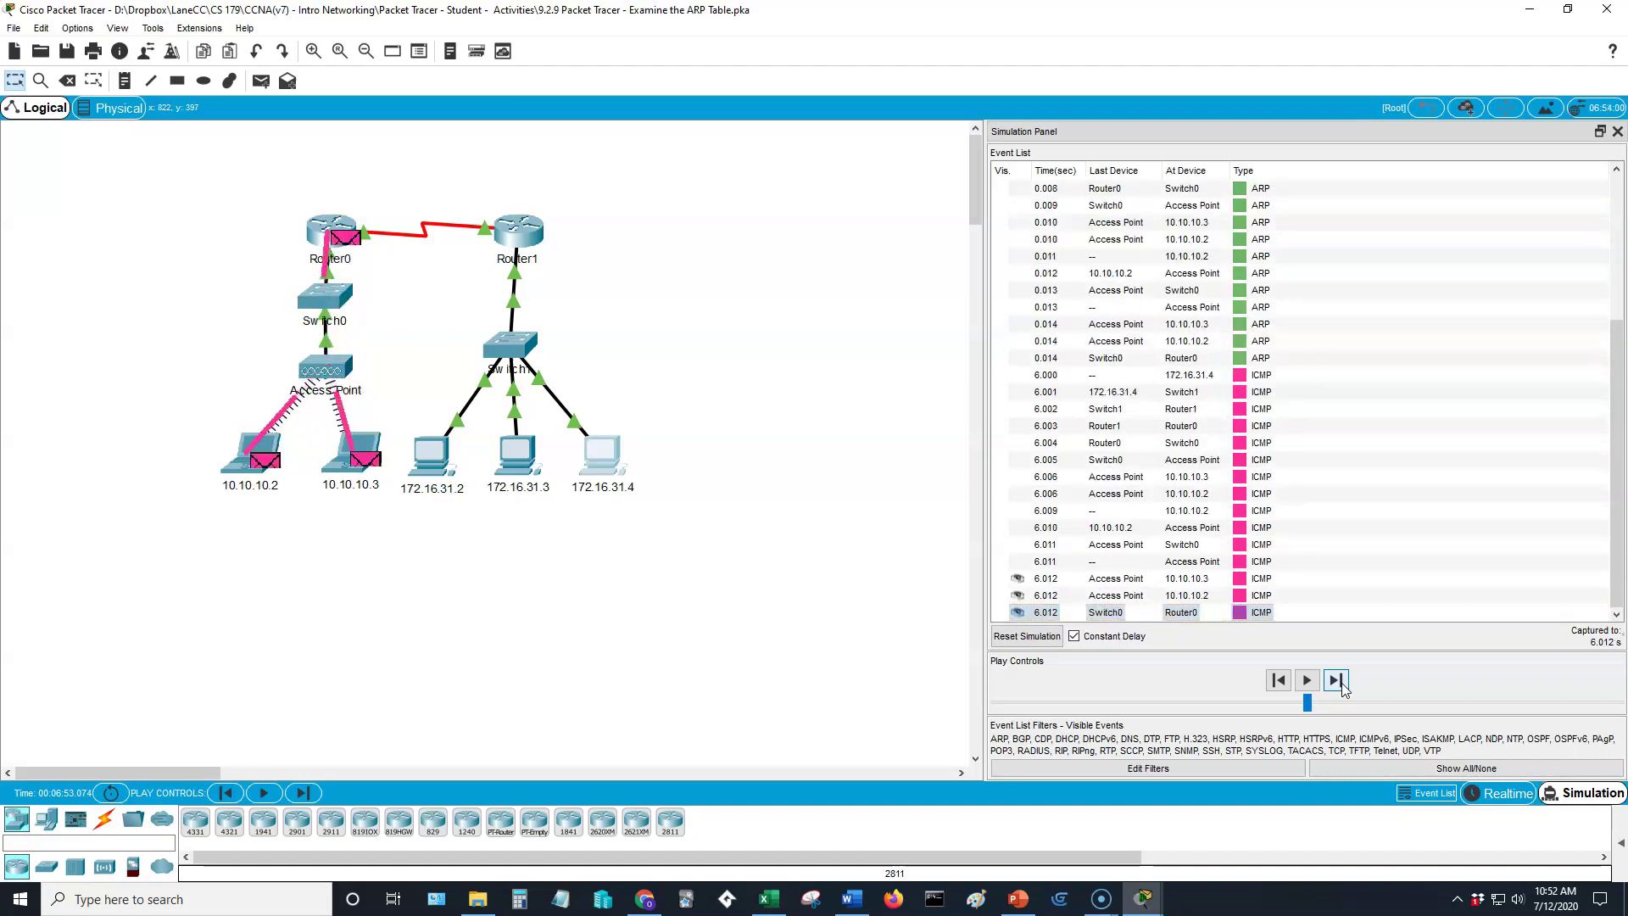
left_click(1341, 685)
left_click(1337, 682)
left_click(1338, 681)
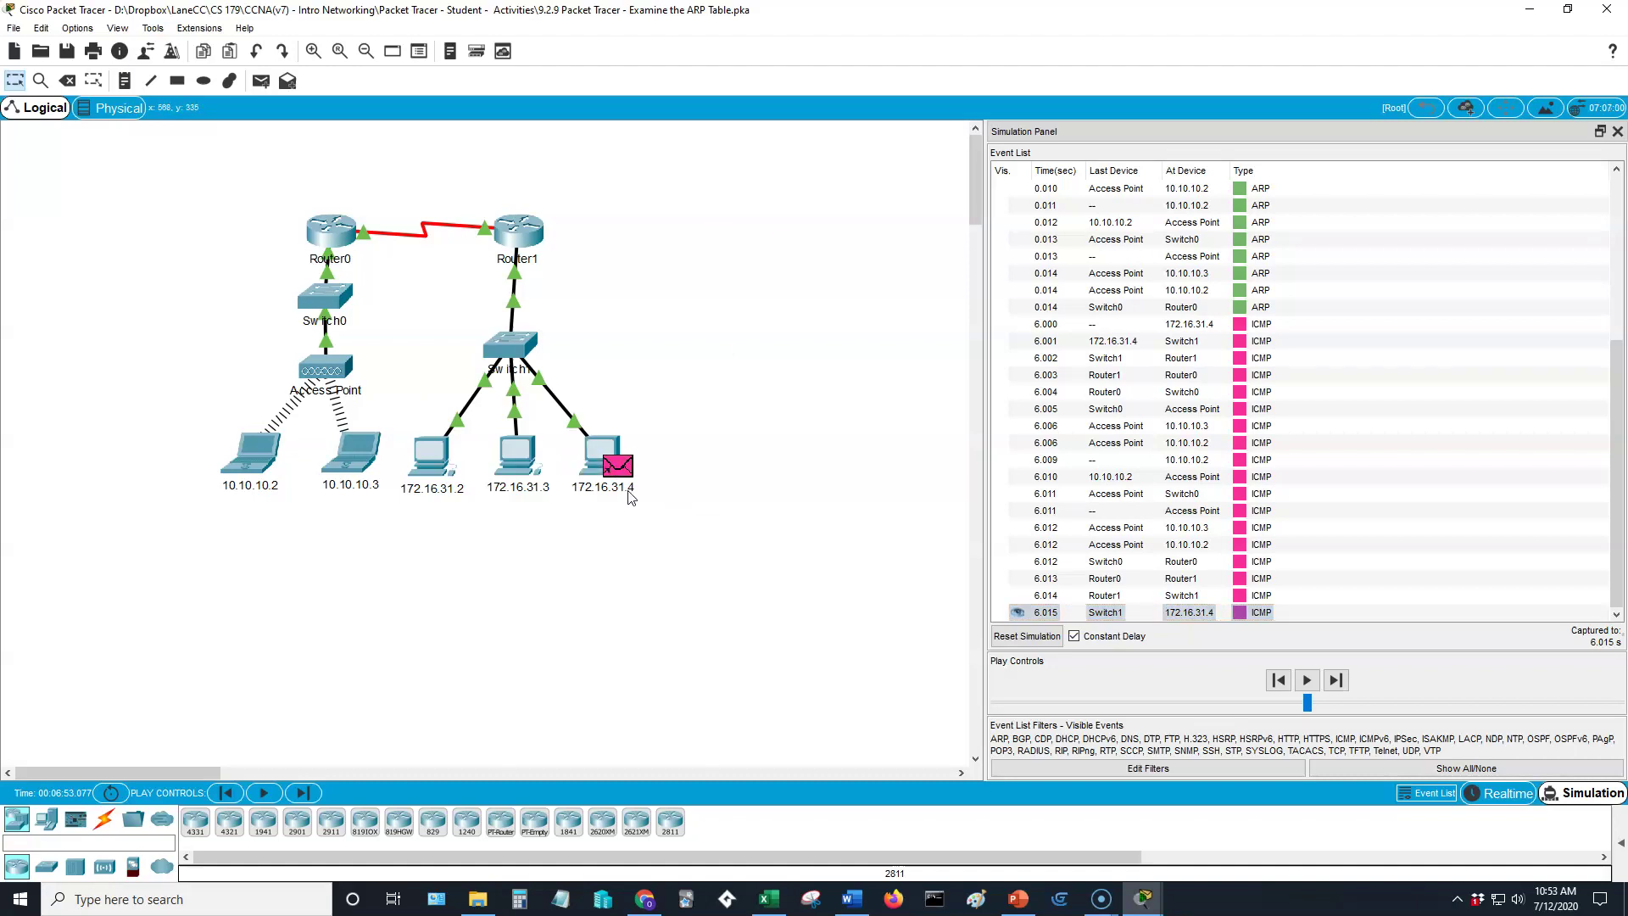
- Return to Realtime mode, display the ARP table of PC 172.16.31.4 with arp -a, and close its window
left_click(1499, 793)
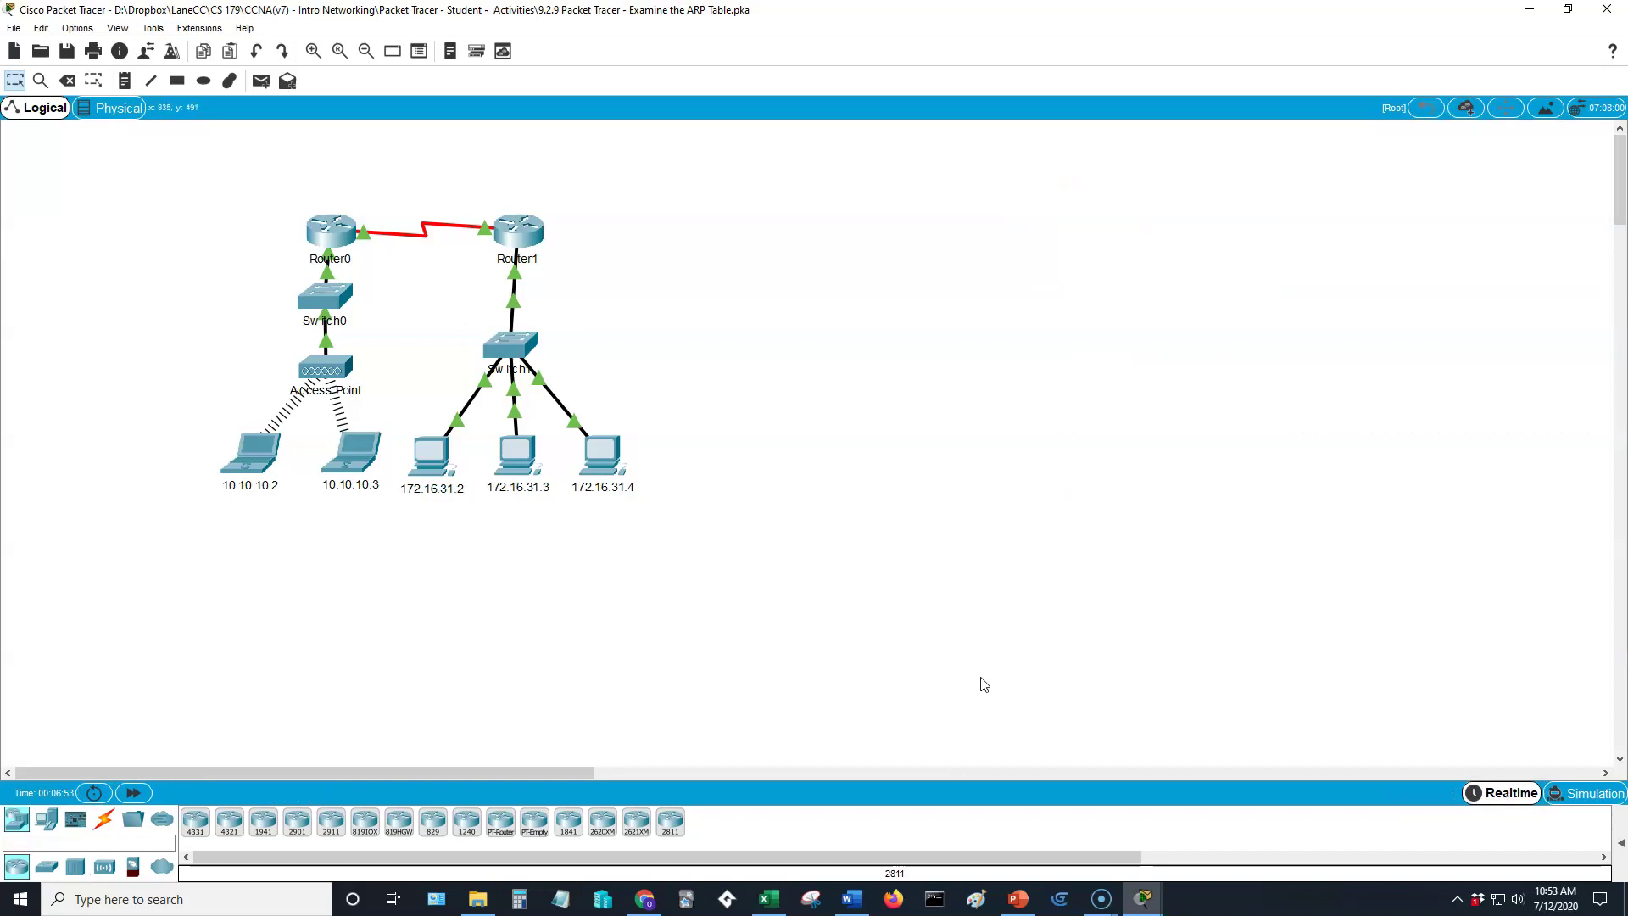
left_click(597, 455)
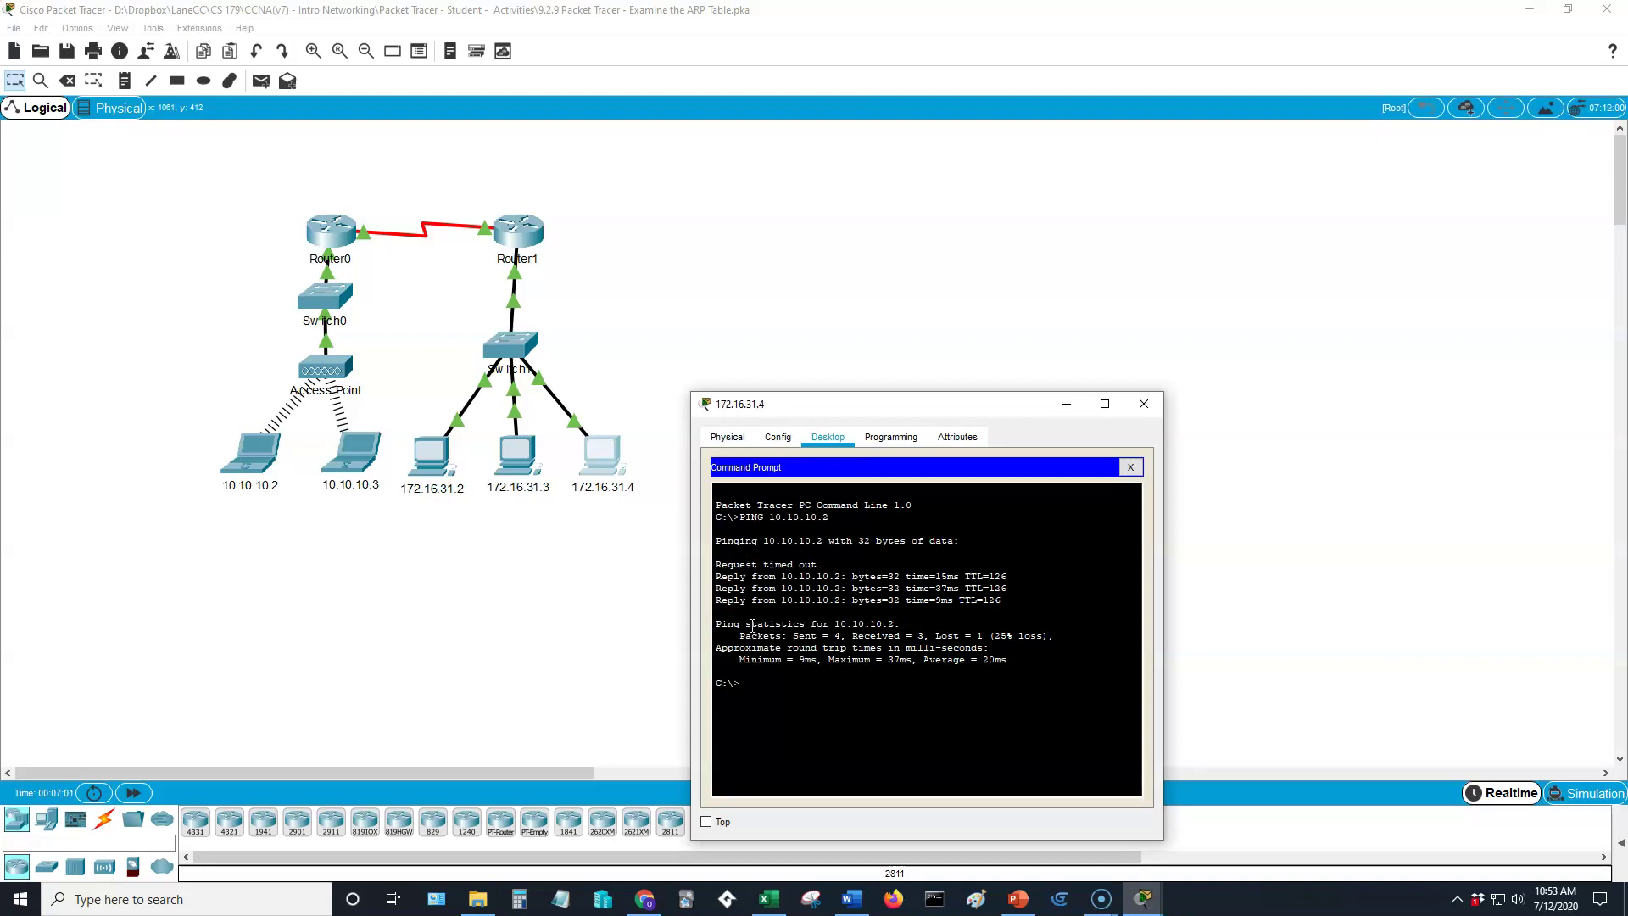
left_click_drag(845, 402, 872, 262)
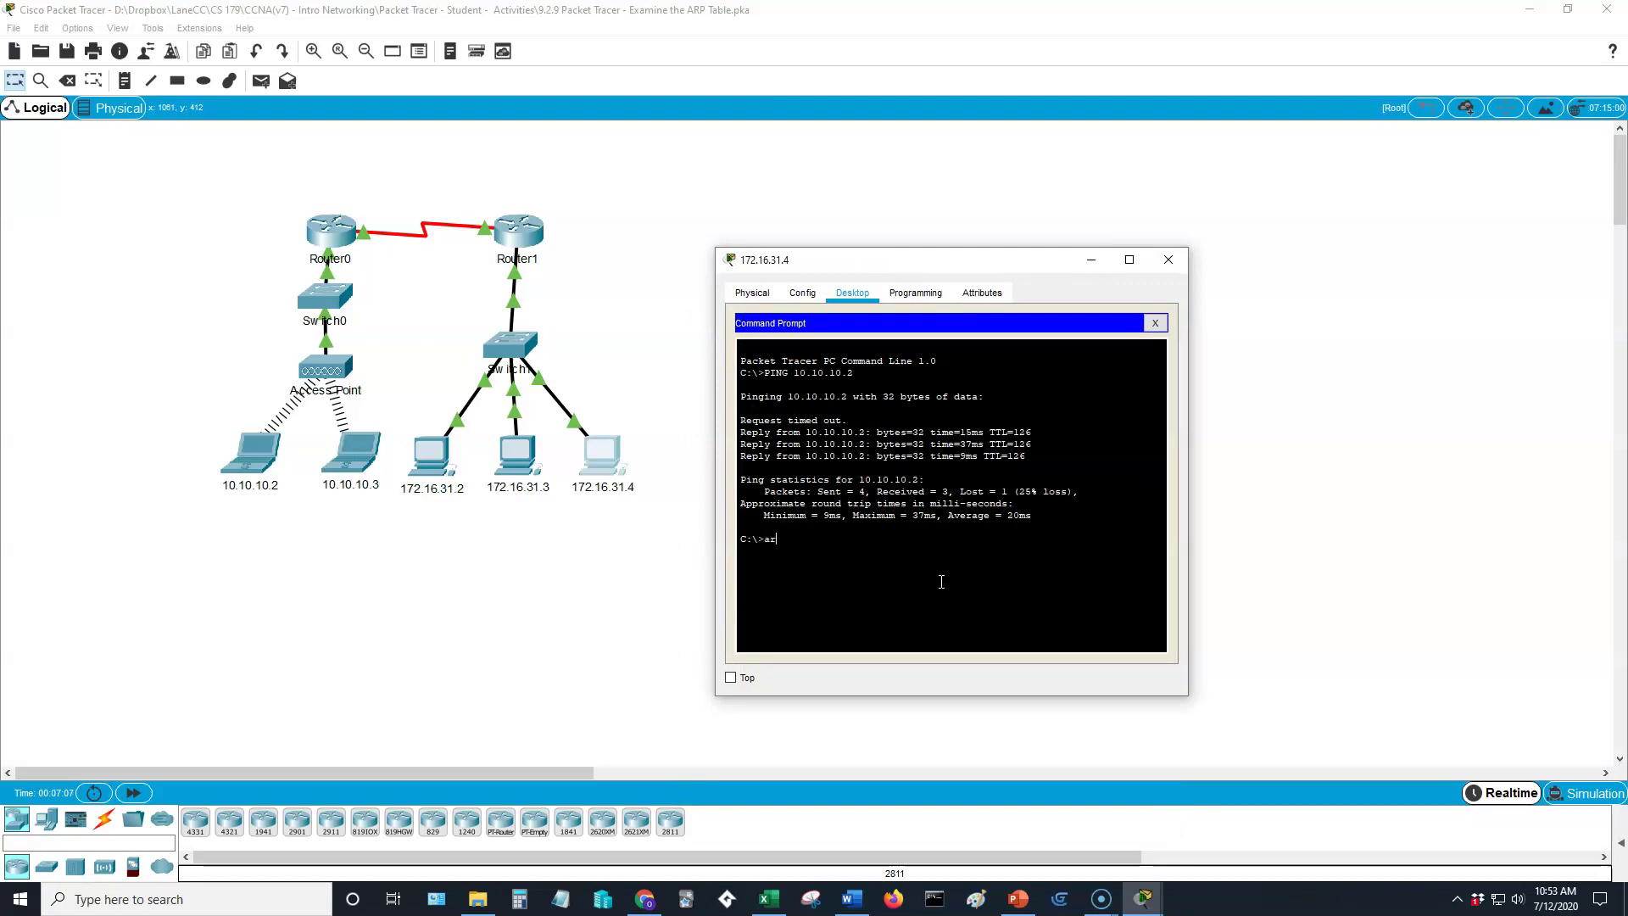
key("Return")
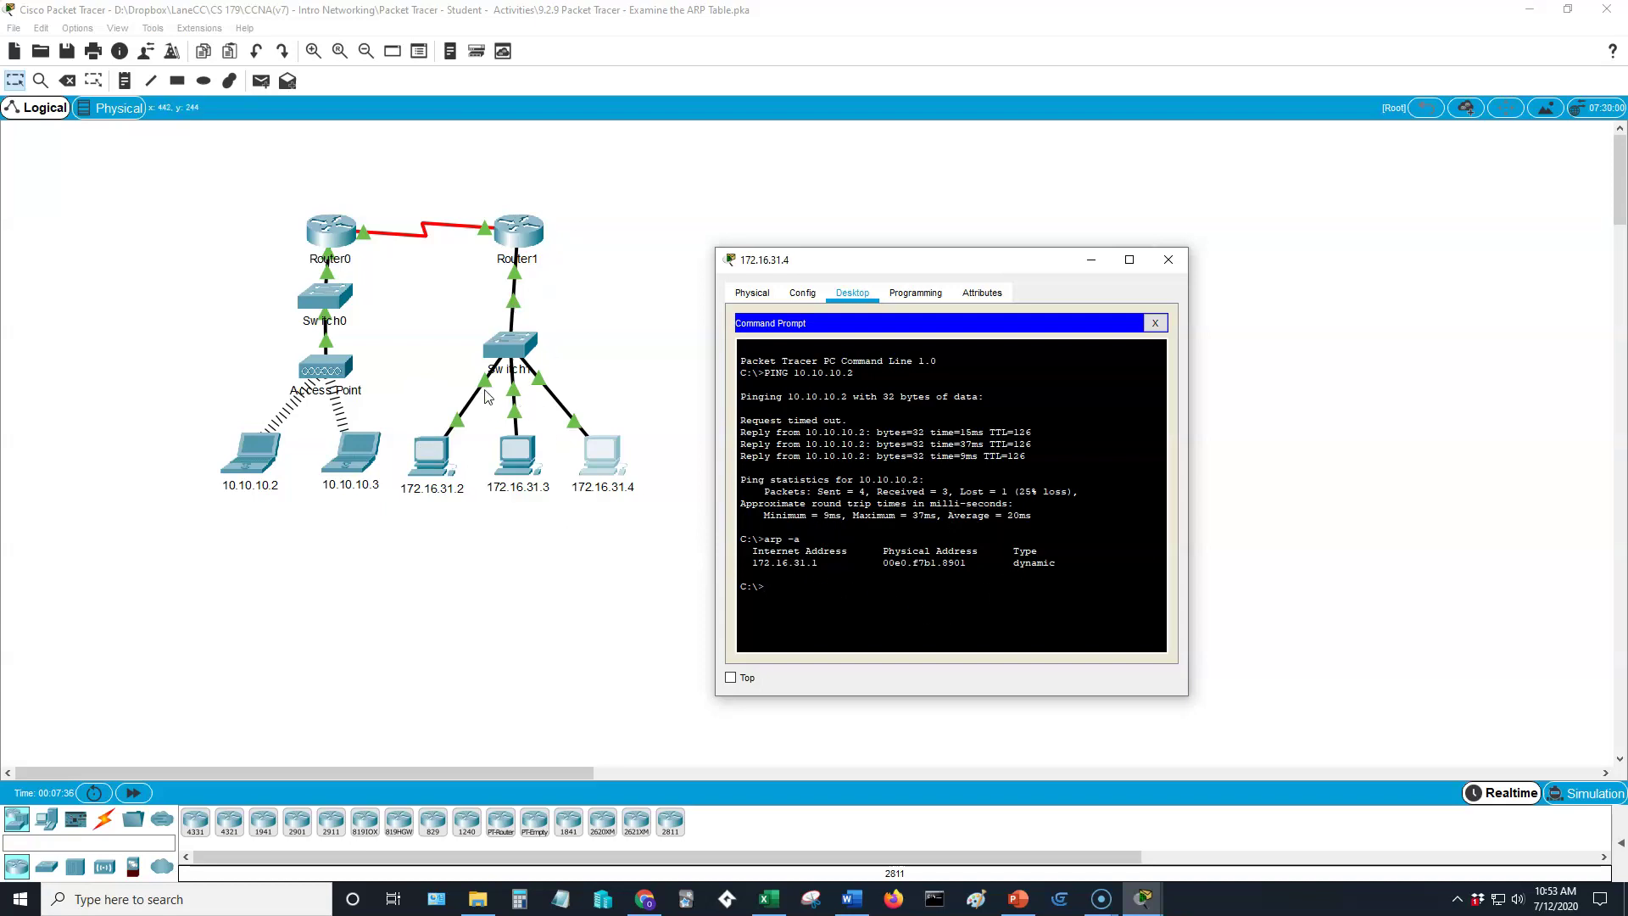
left_click(1168, 260)
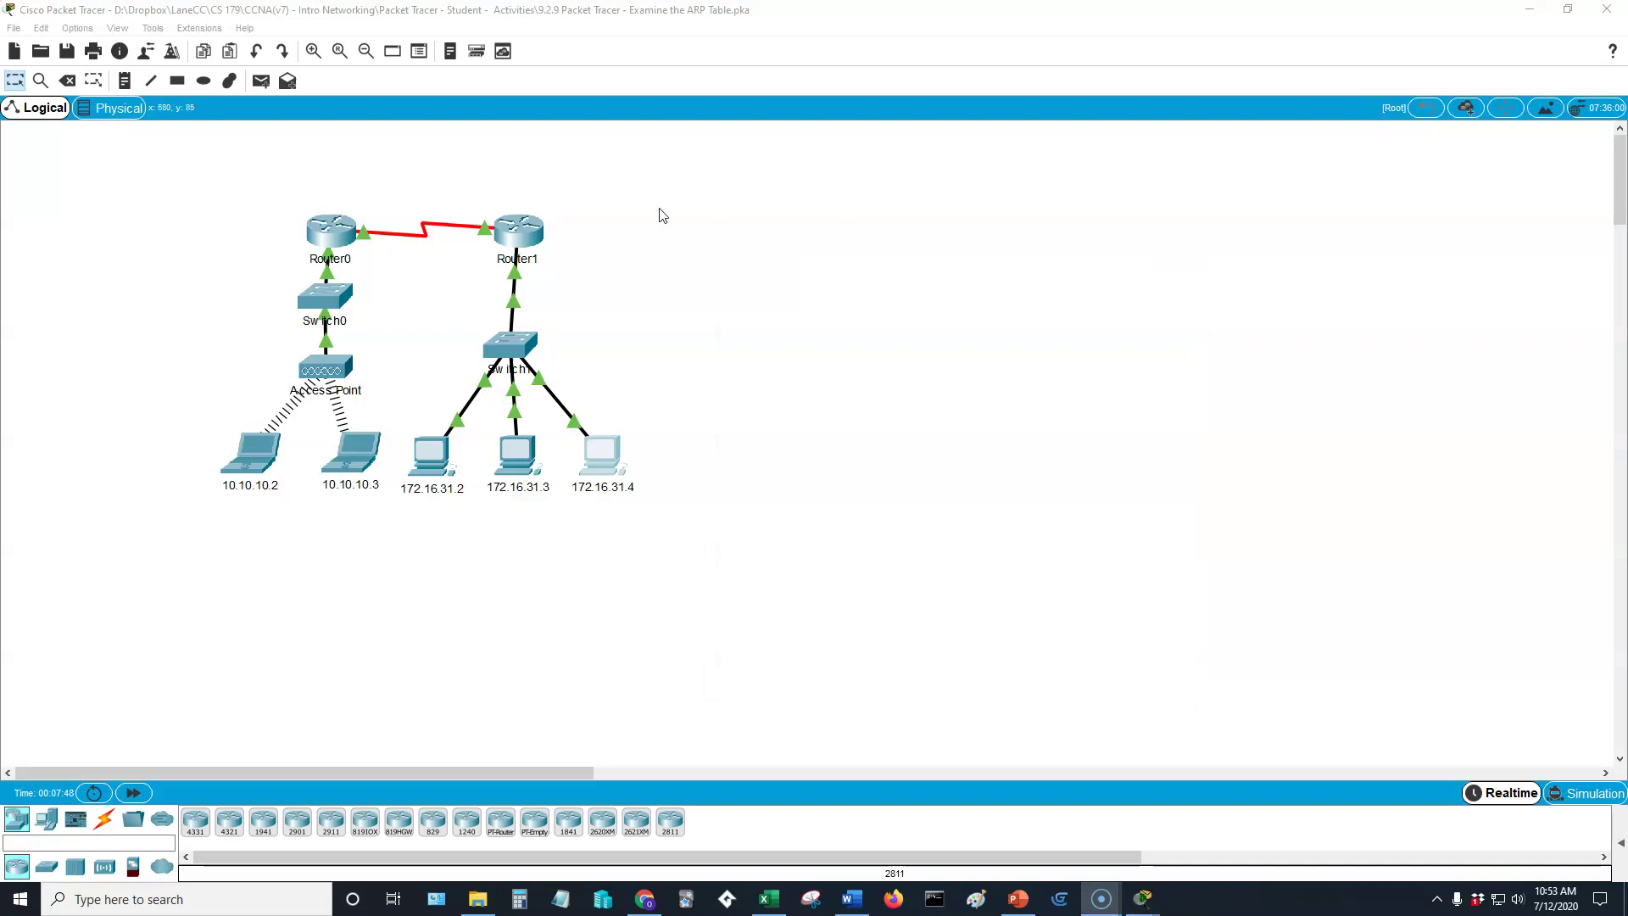
- Display Router1's ARP table by running show arp in its command line, and close the router window
left_click(516, 239)
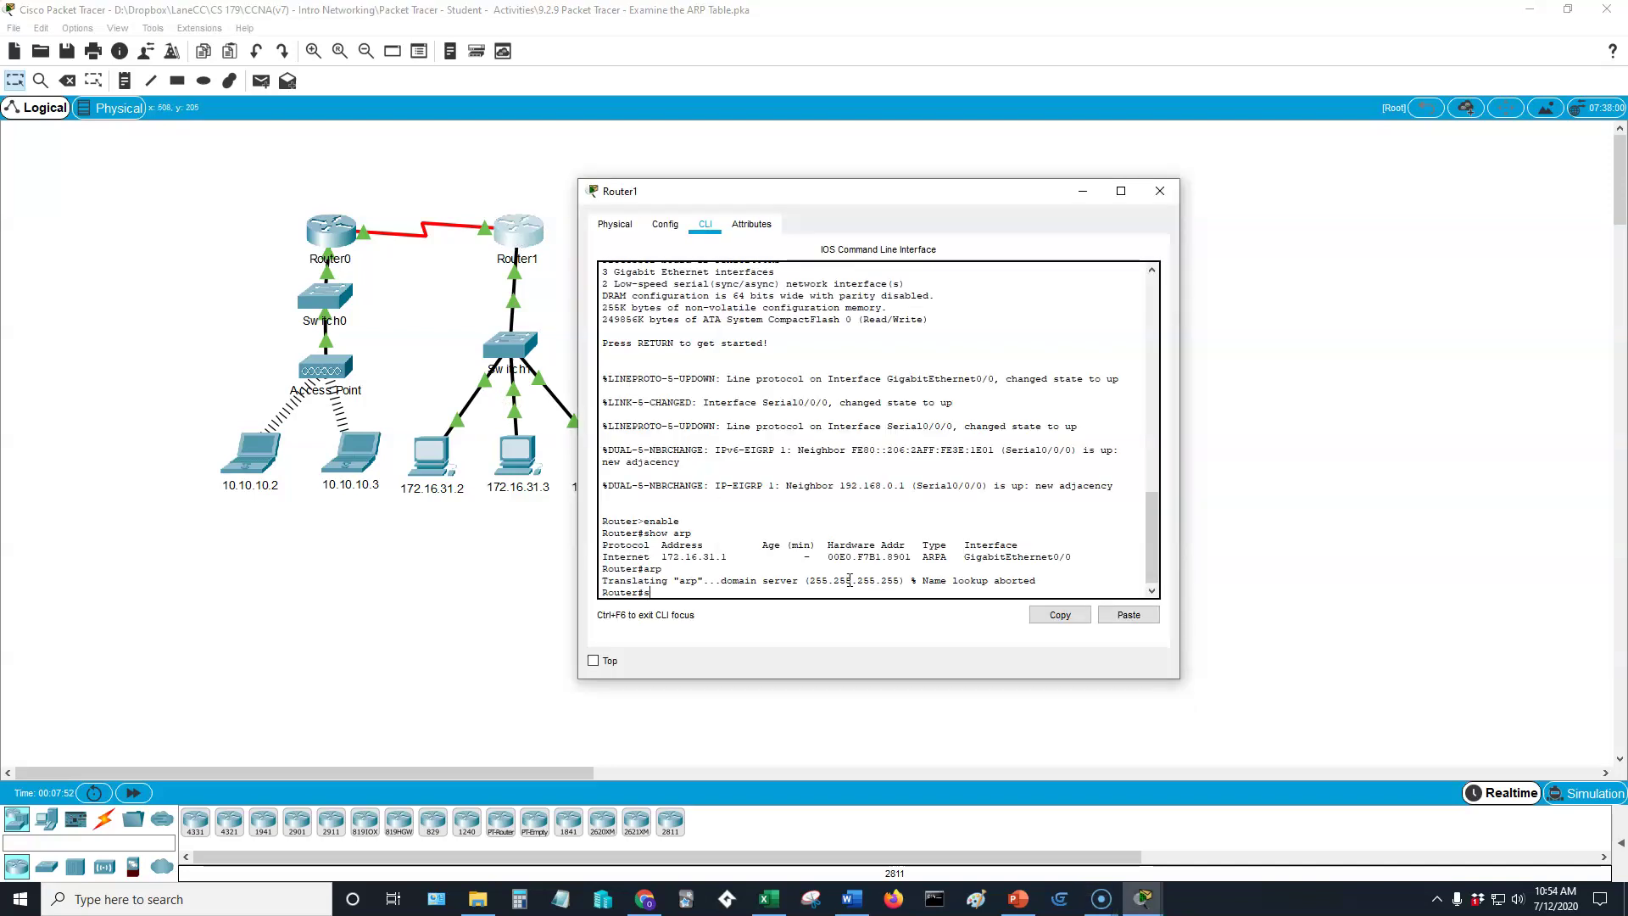
key("Return")
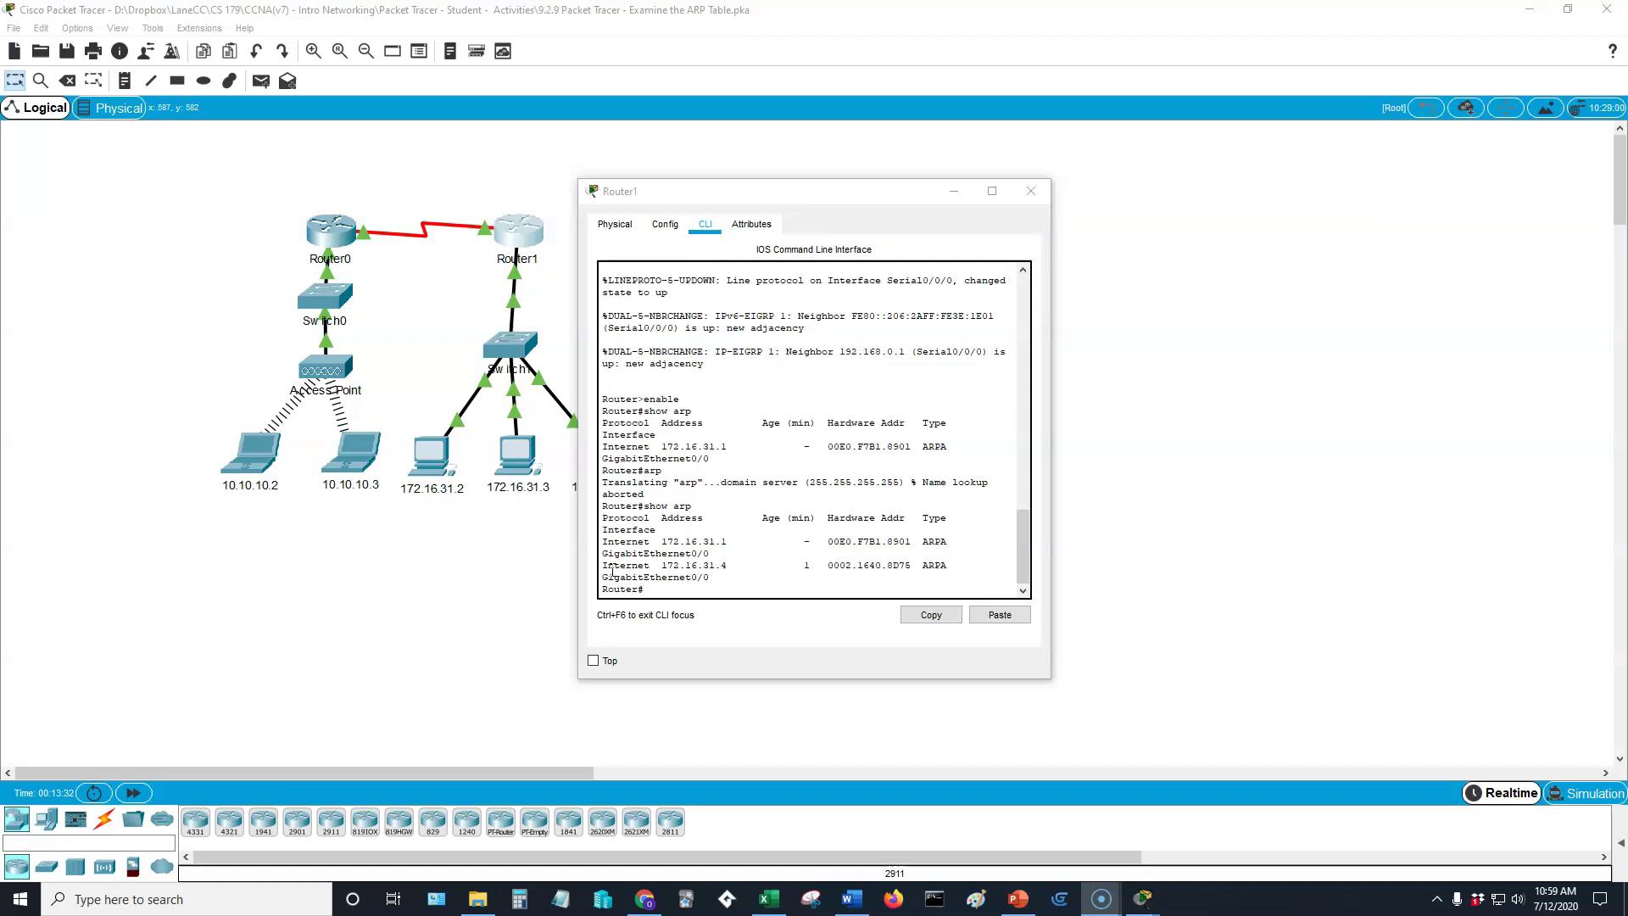
left_click_drag(774, 194, 873, 192)
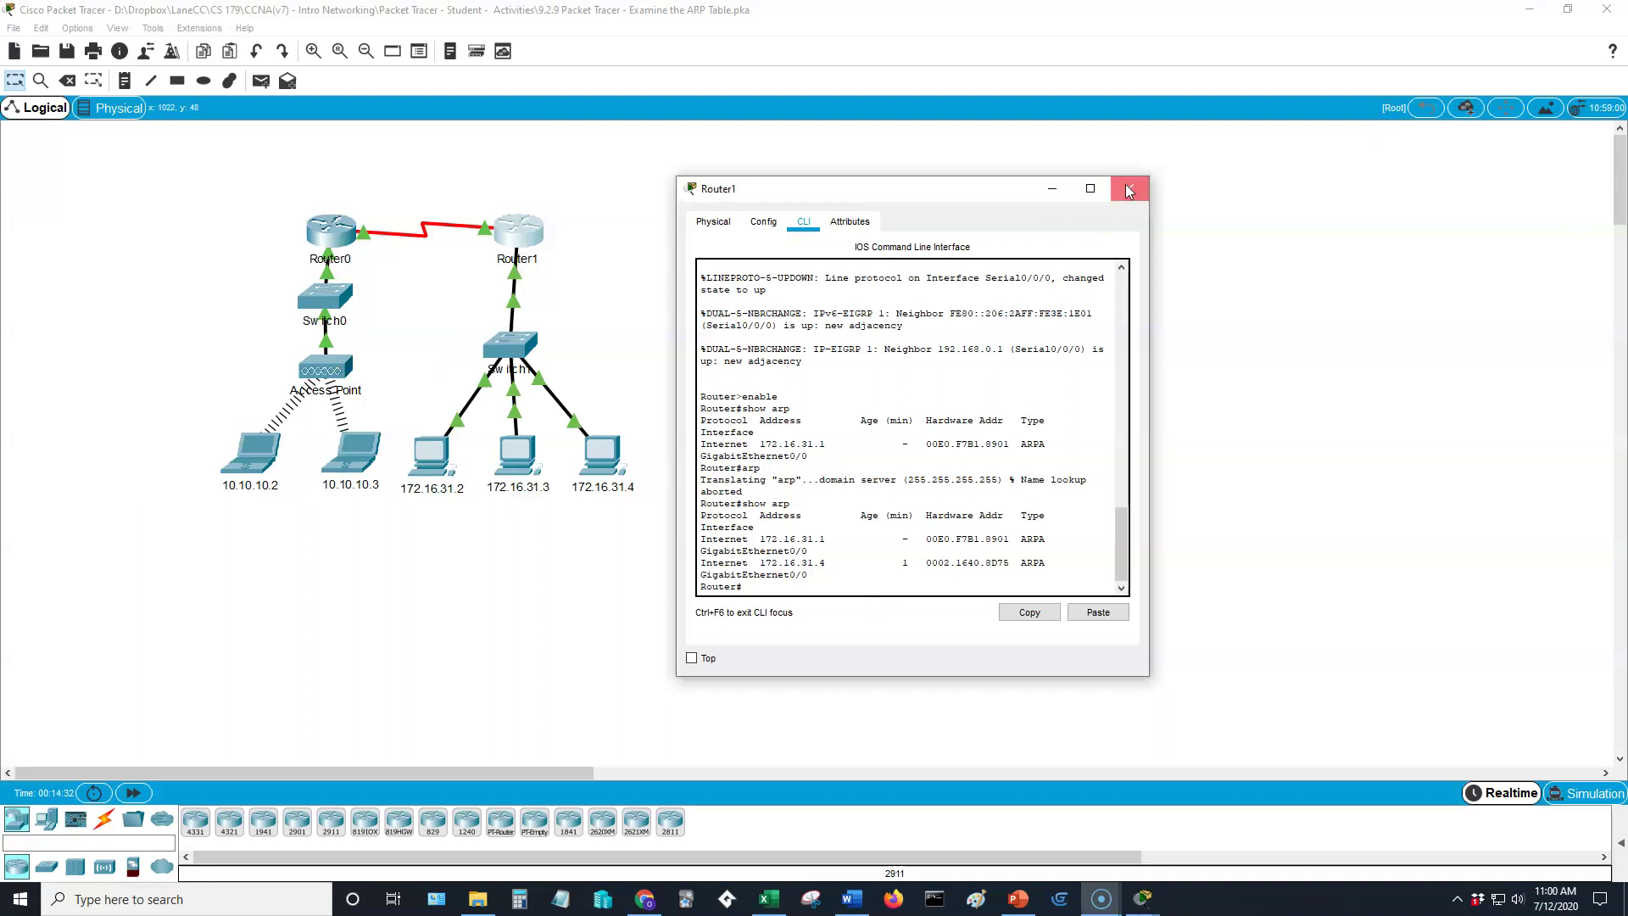
left_click(1127, 185)
- Enter privileged mode on Switch1 with enable and list the available show commands with show ?
left_click(527, 350)
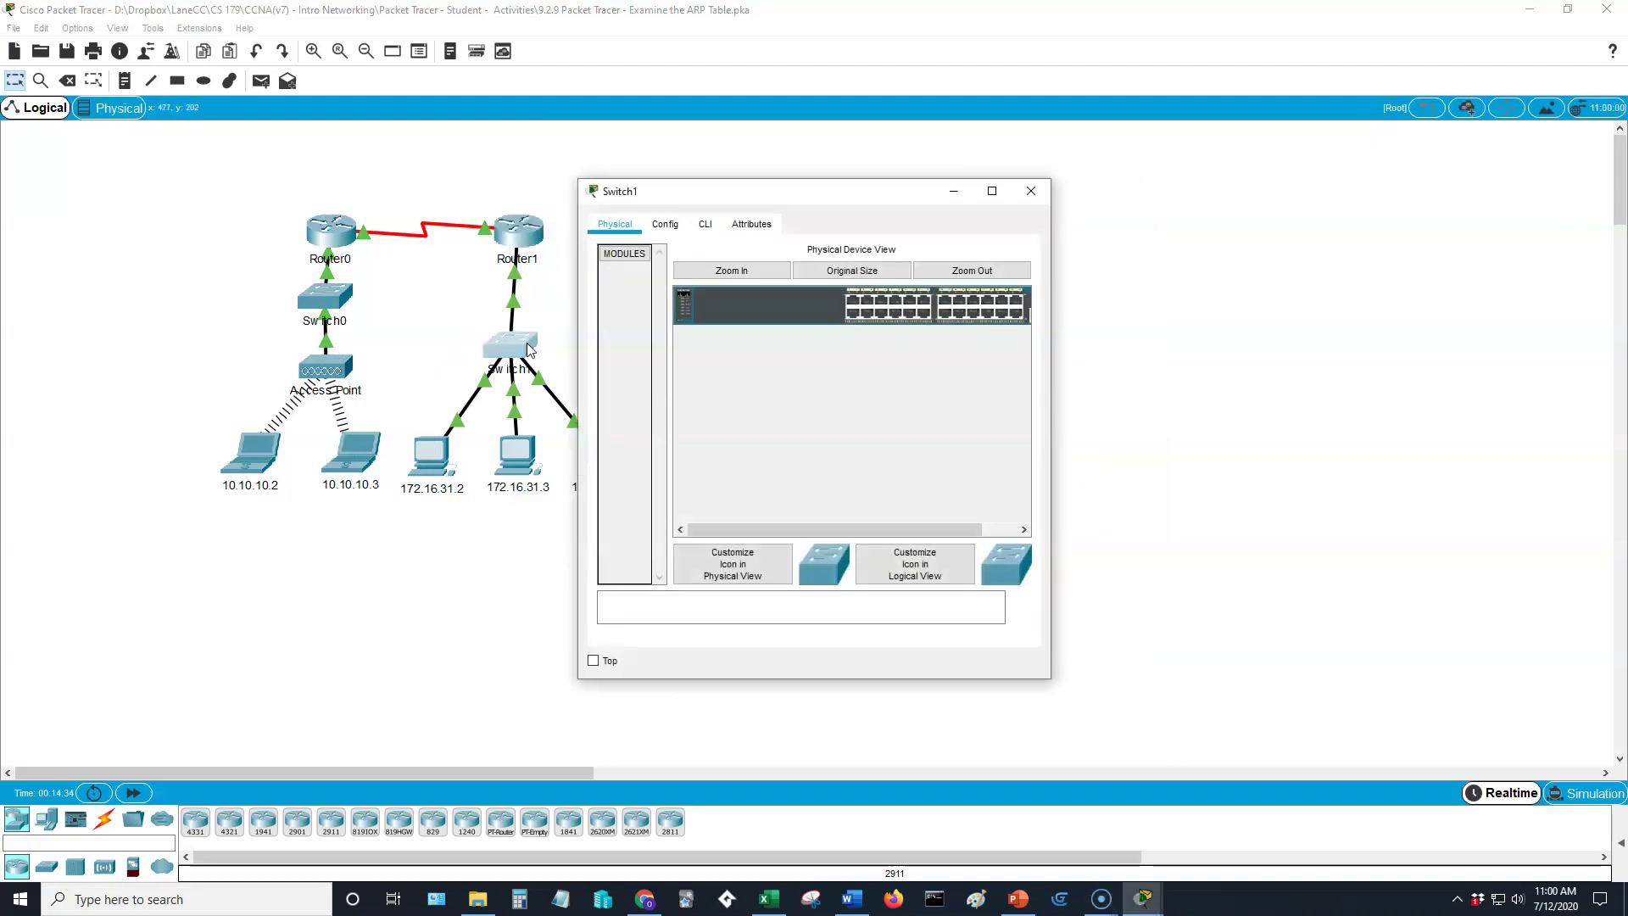
left_click(712, 227)
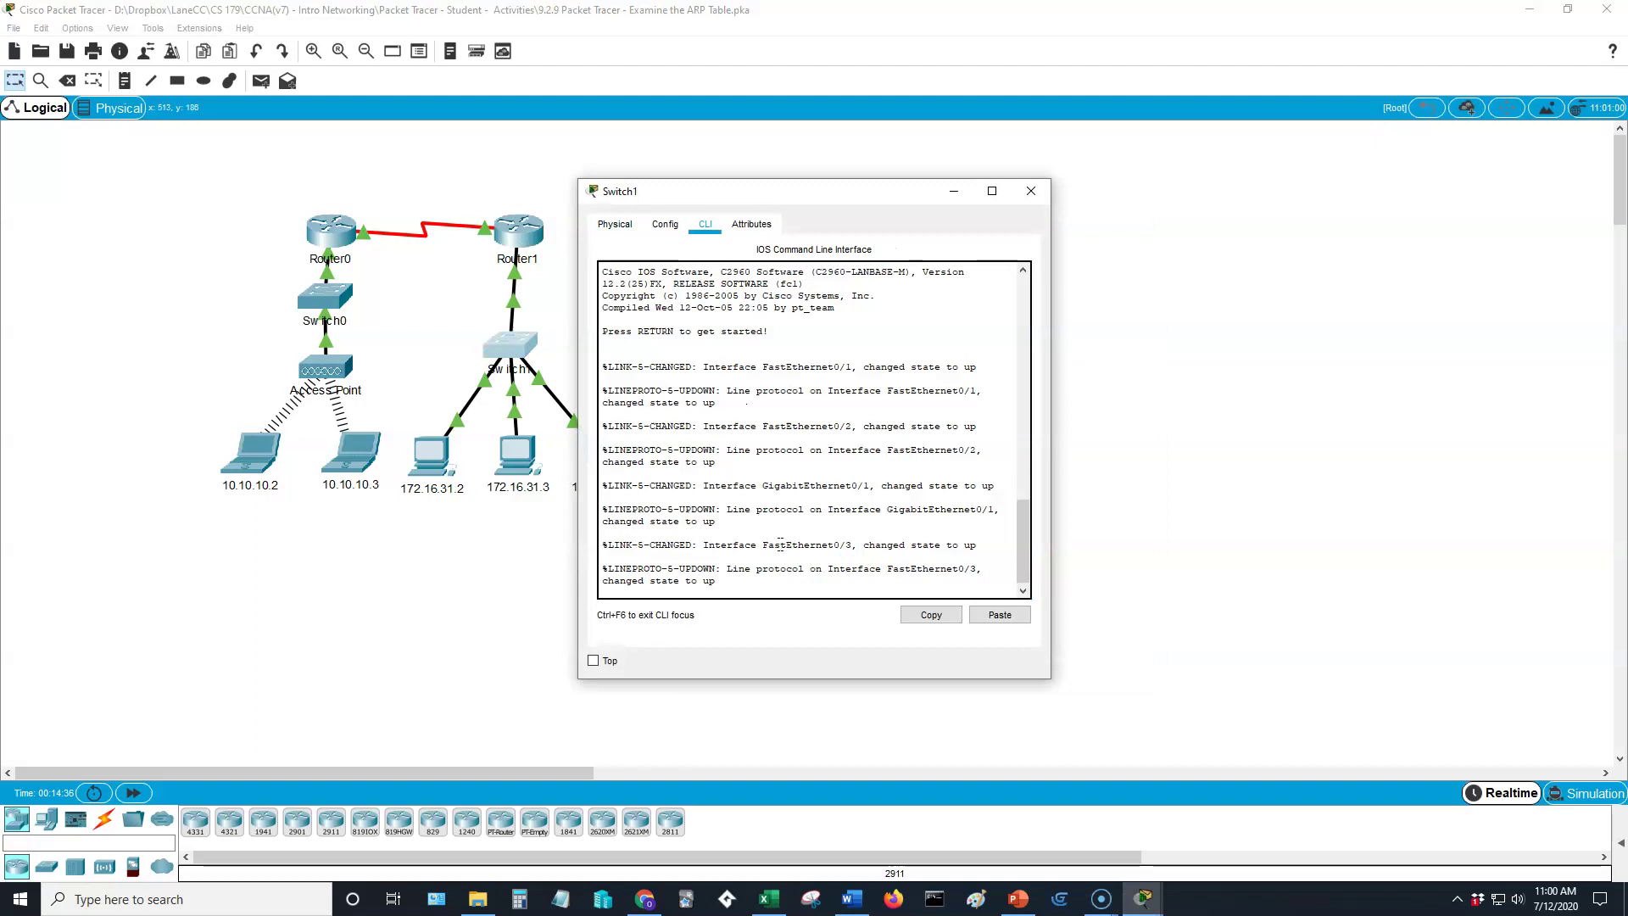
key("Return")
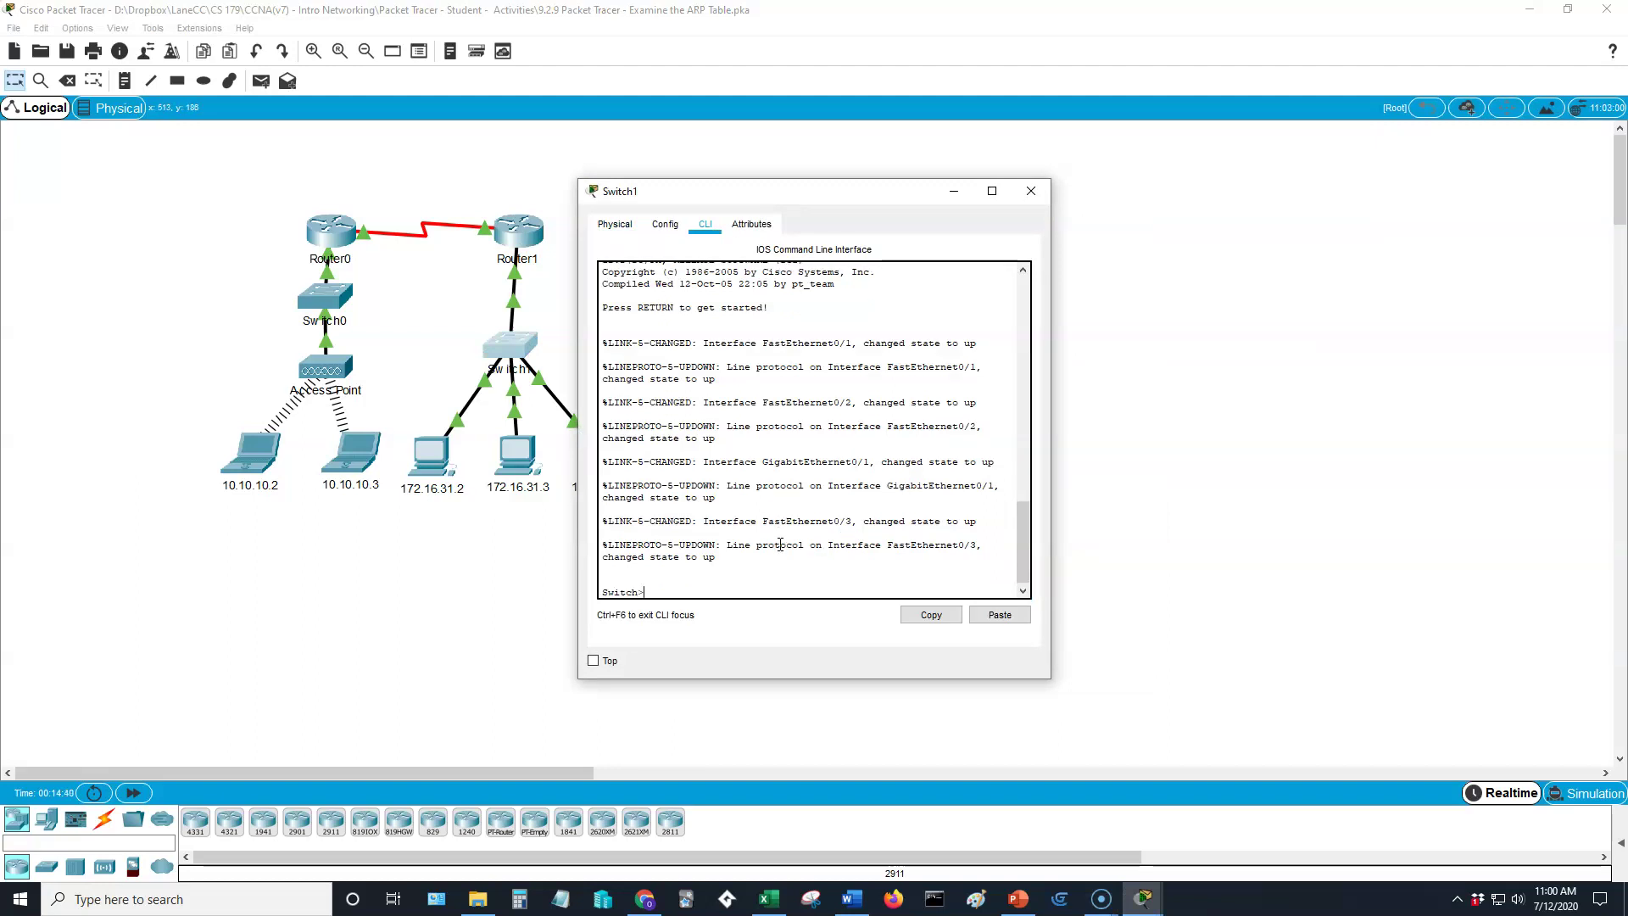
type("enable")
key("Return")
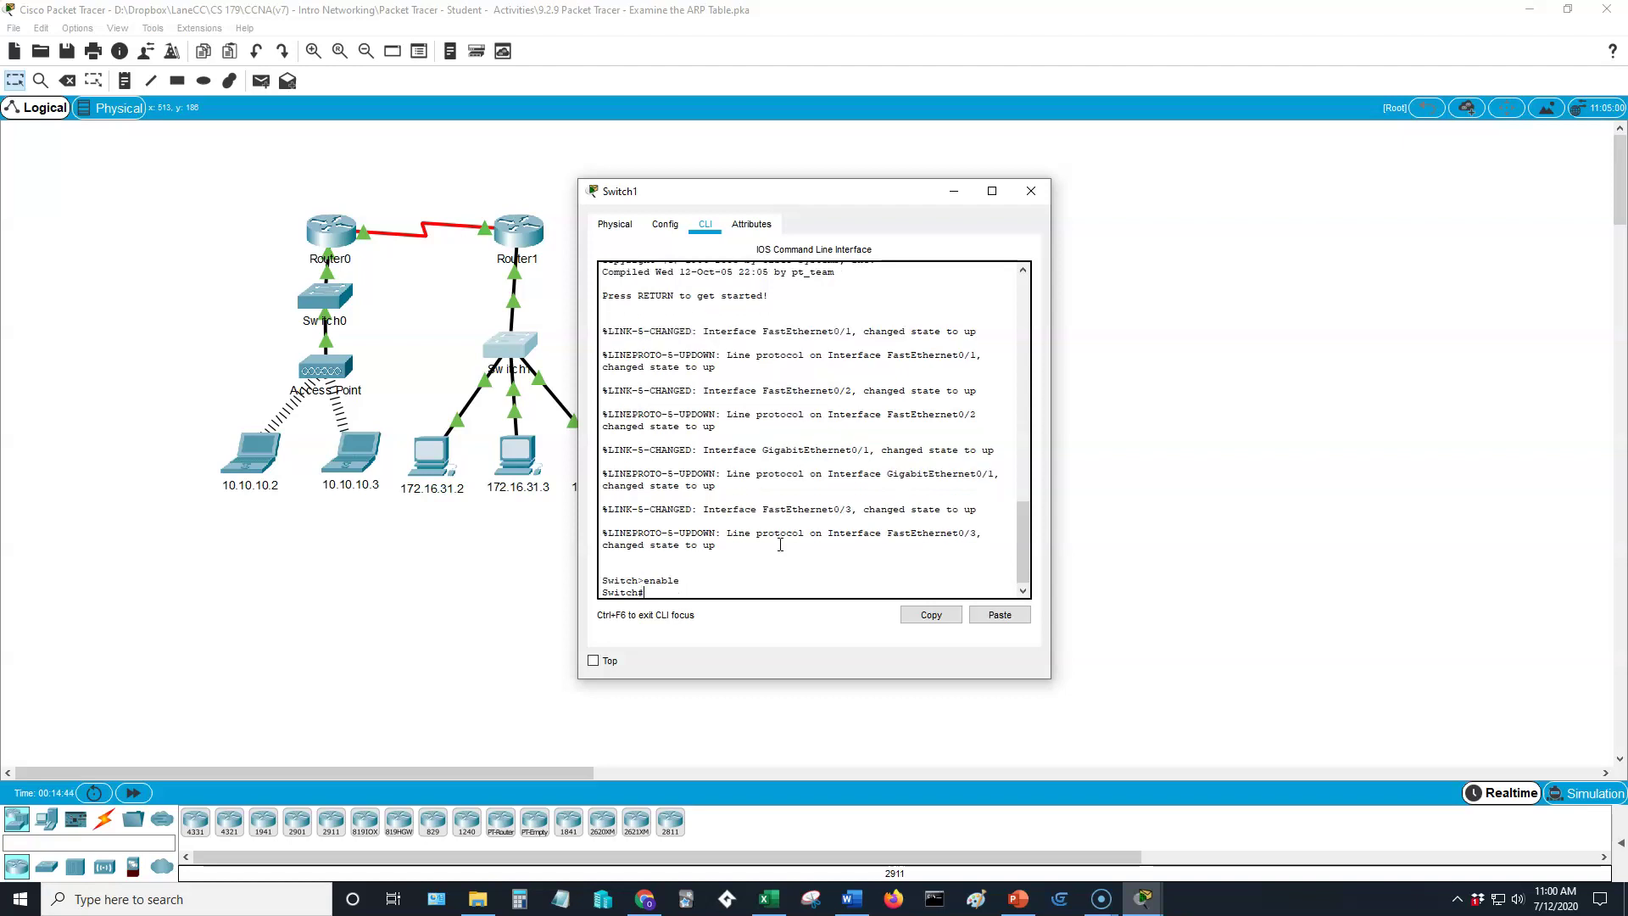
type("show ?")
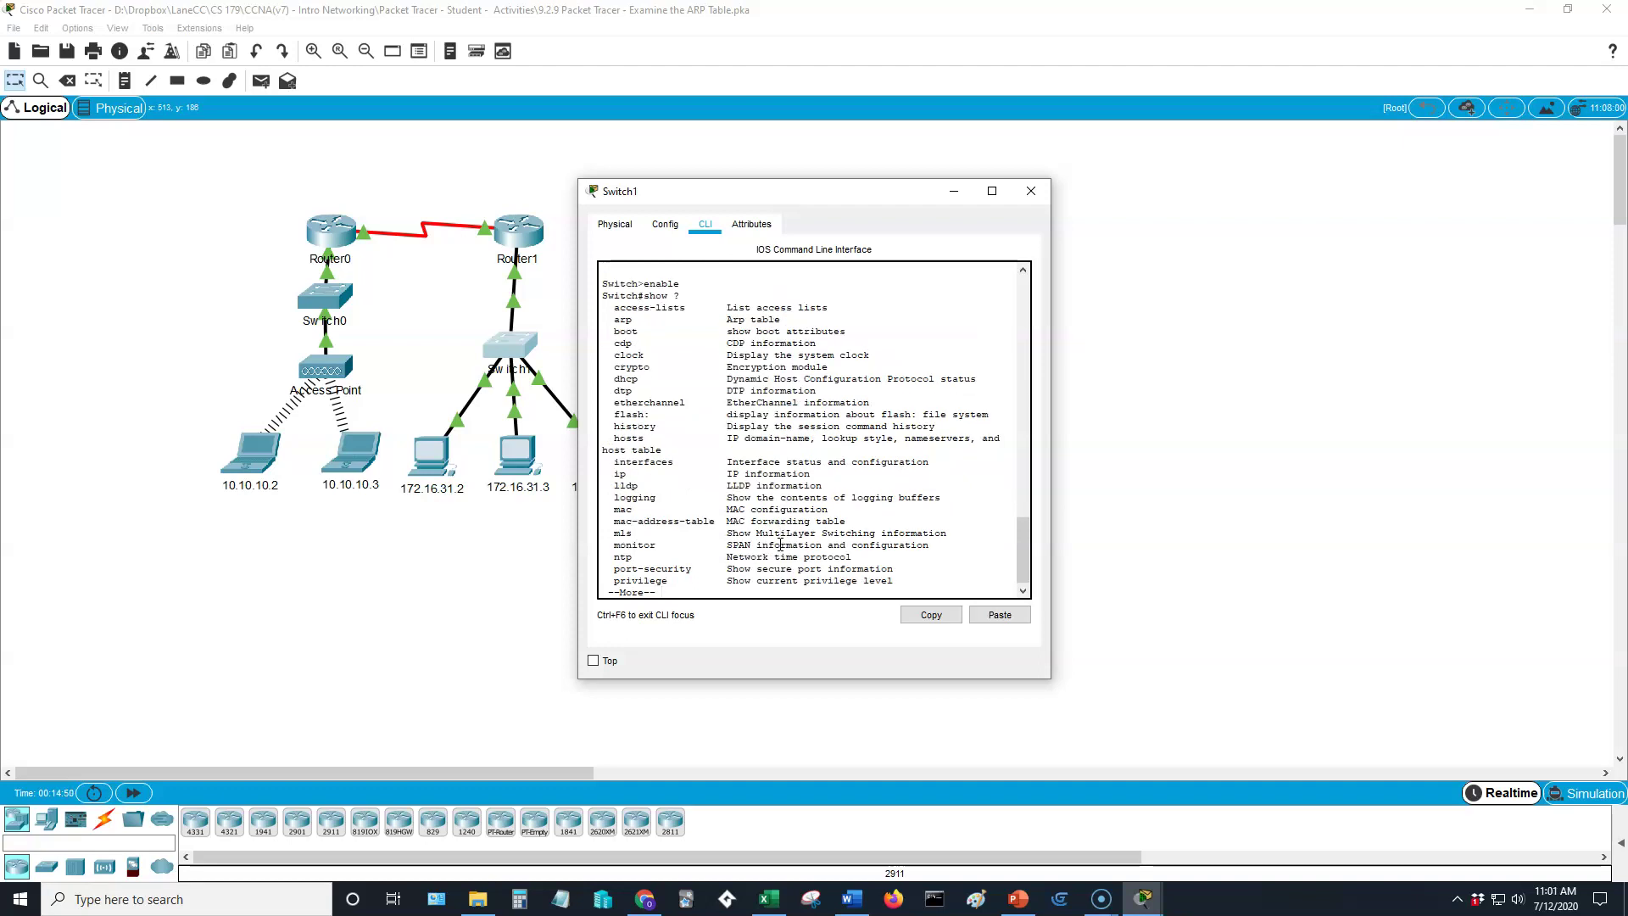
- Display Switch1's MAC address table with show mac-address-table and move its window clear of the topology
type("show mac-")
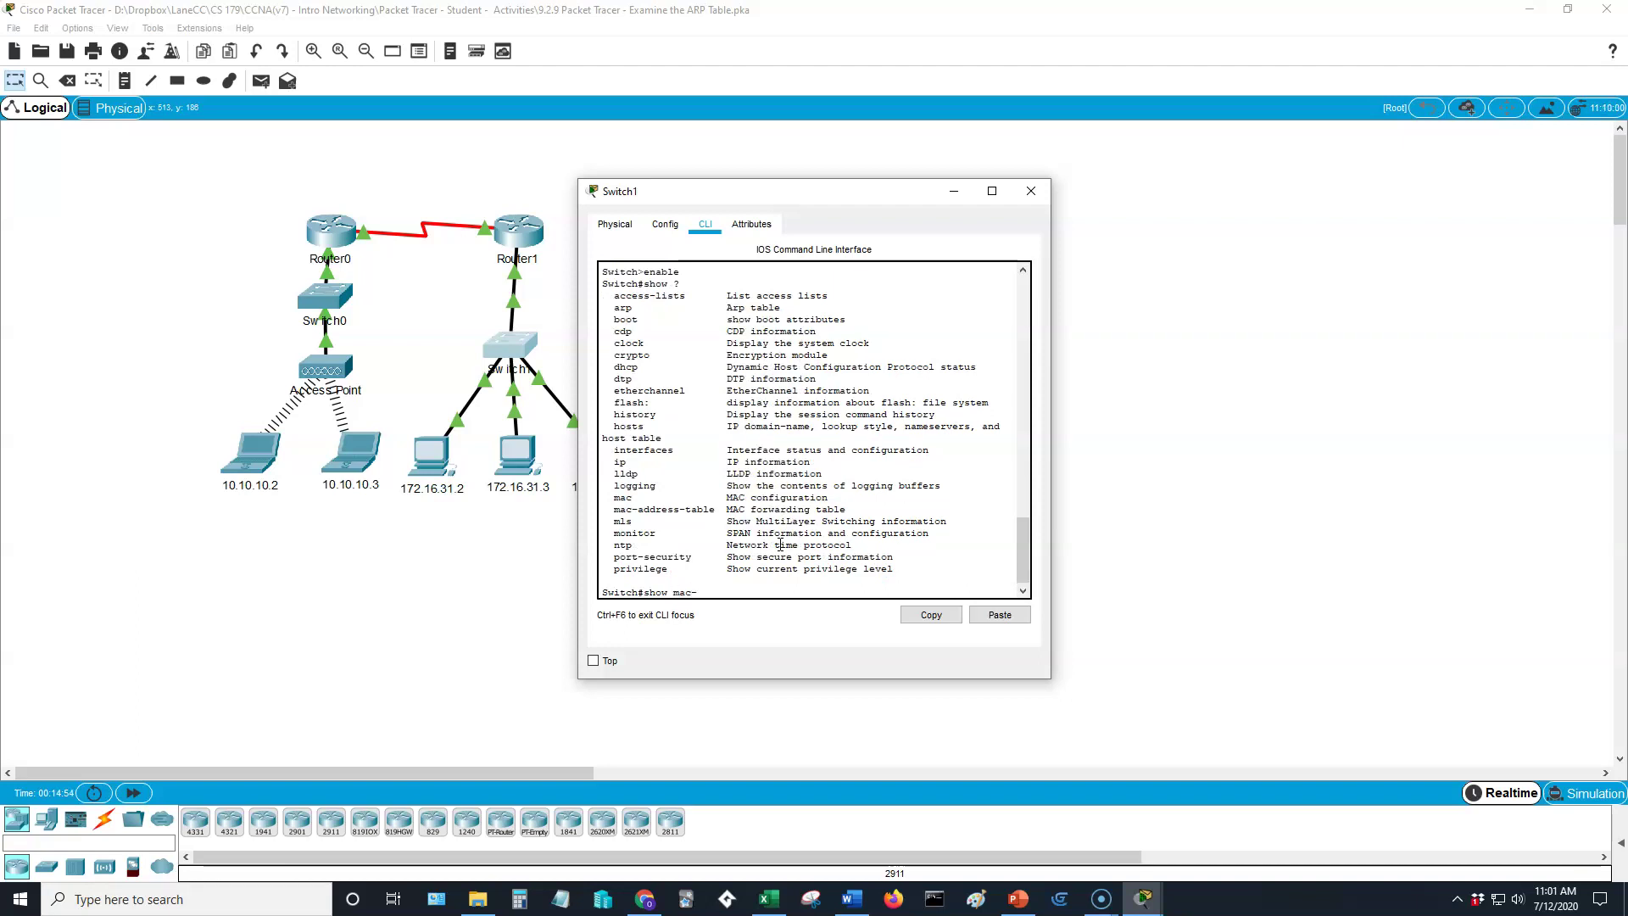
key("Tab")
key("Return")
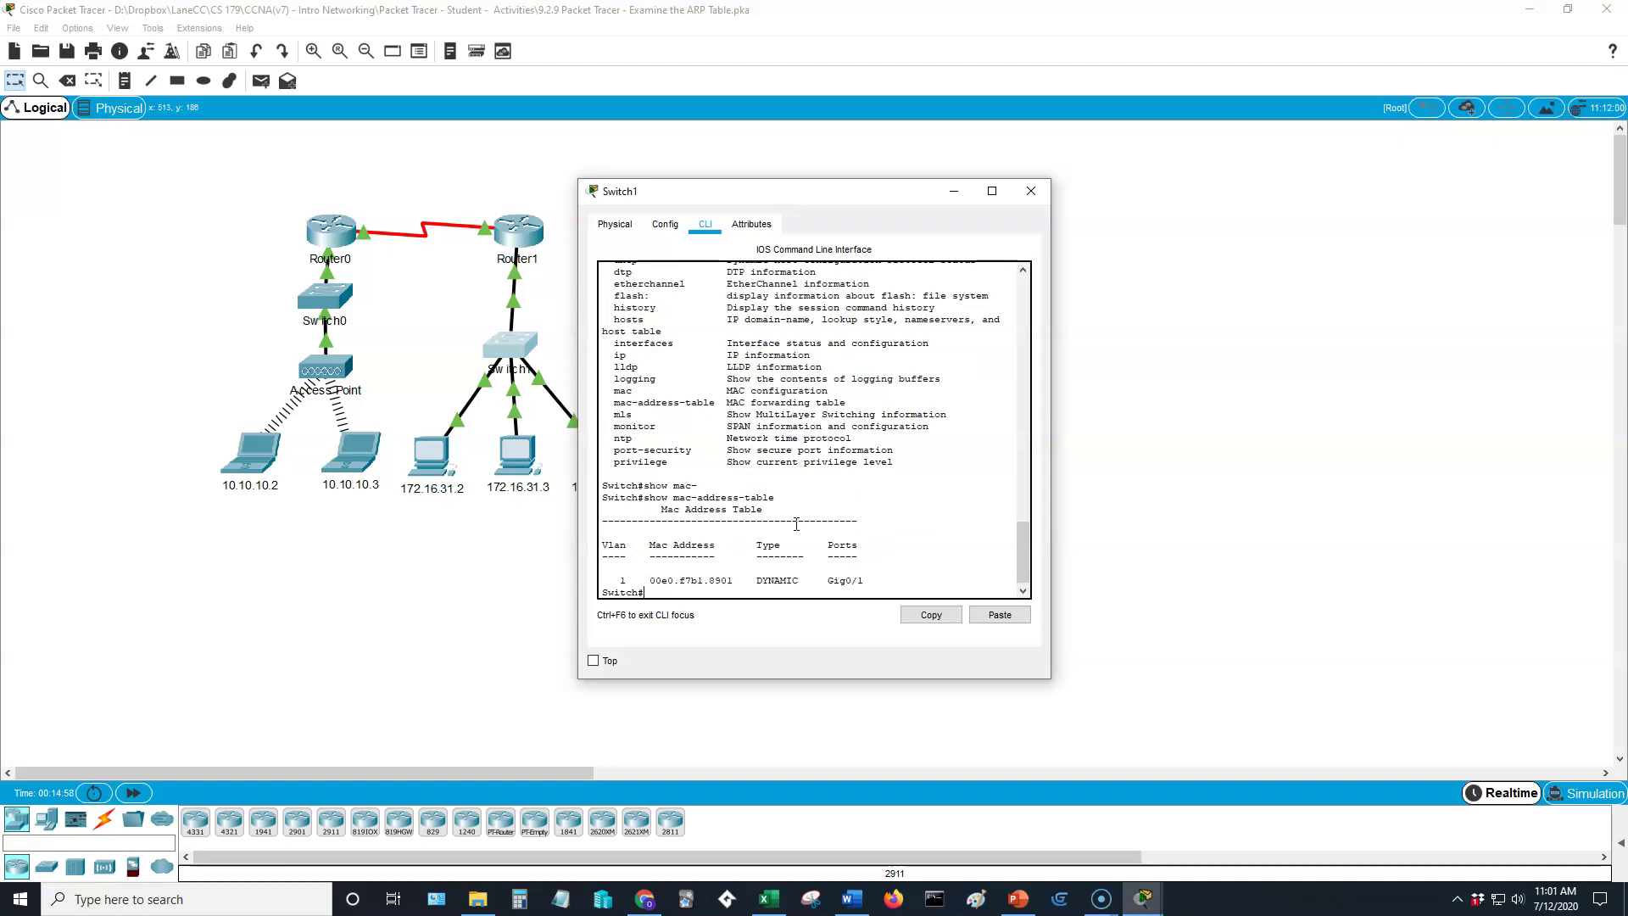
left_click_drag(777, 201, 951, 186)
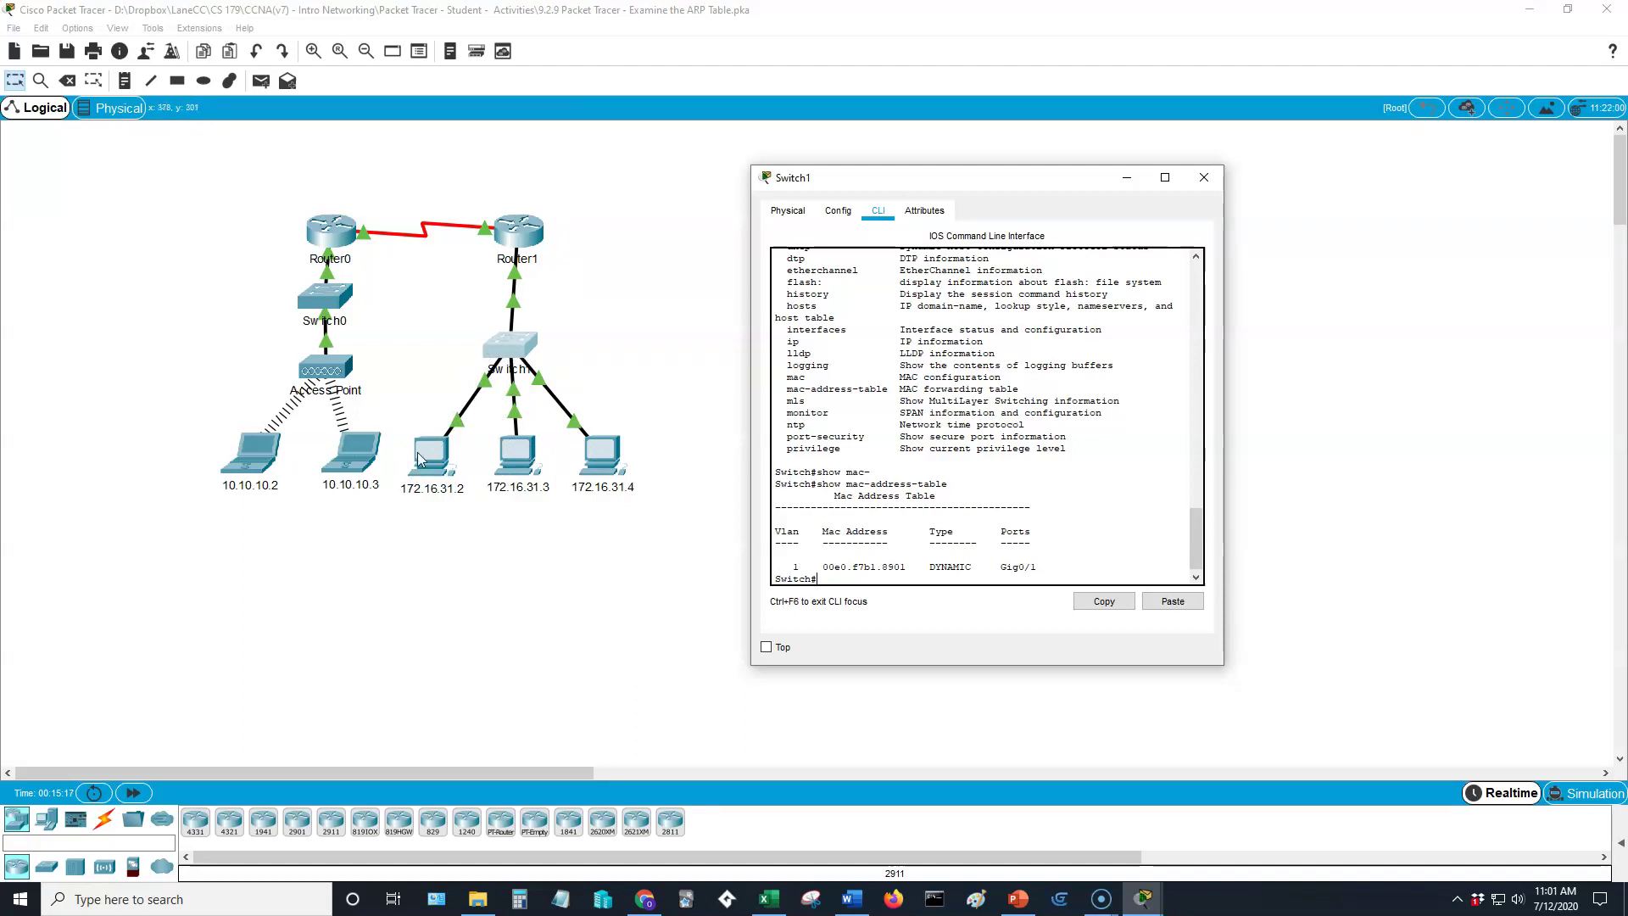
left_click(1196, 578)
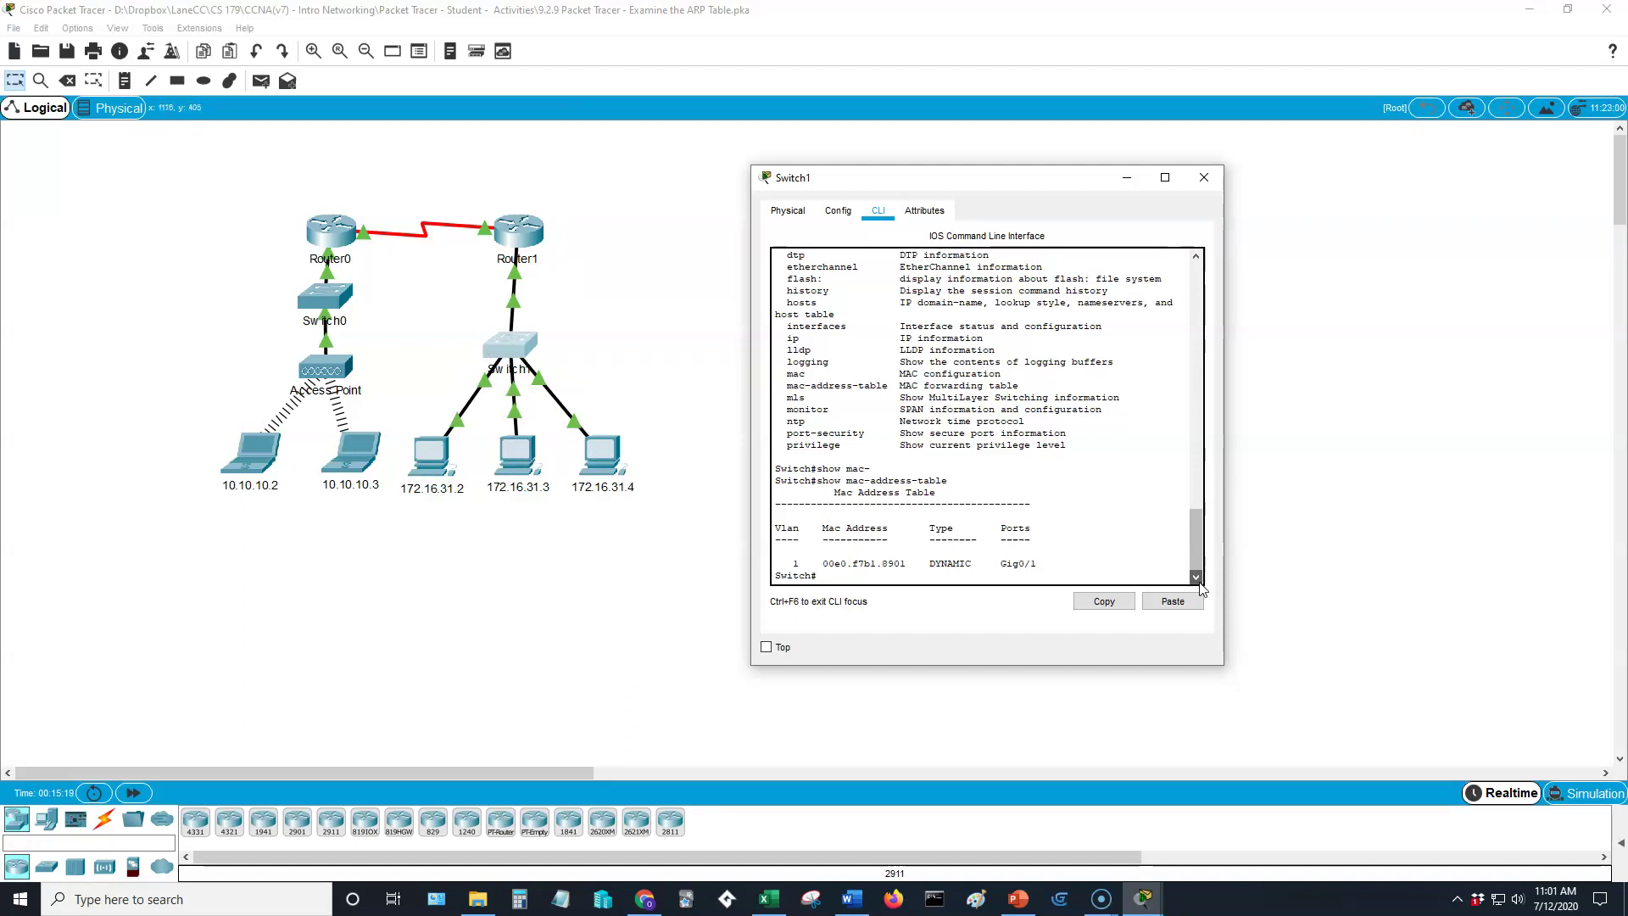